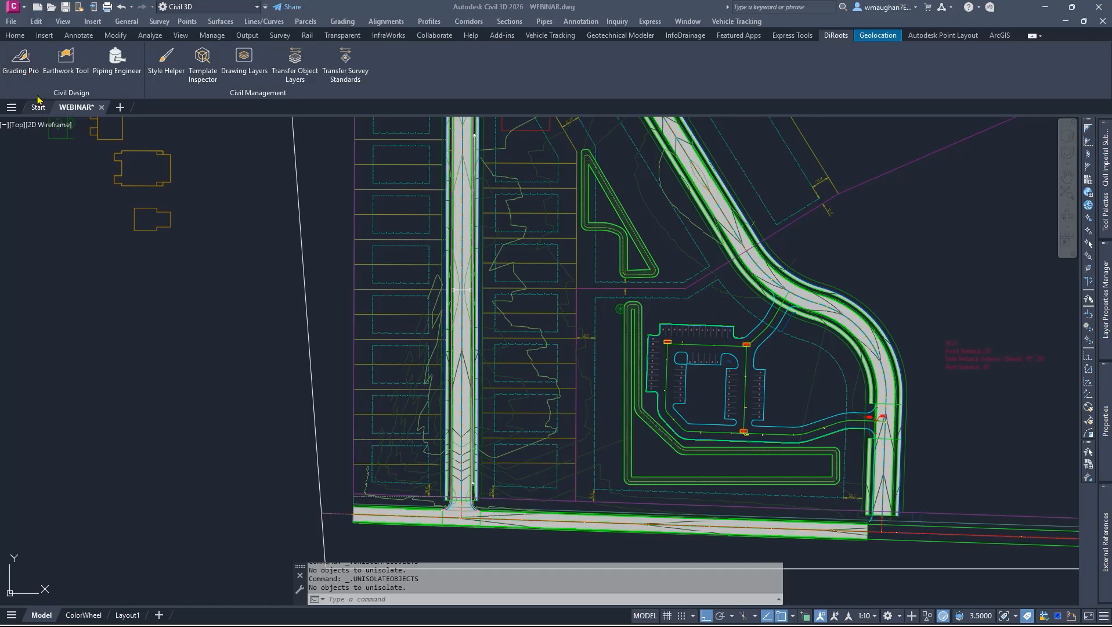
- Start Grading Pro, add a surface grading and assign the existing PROPOSED surface to it
{"action": "left_click", "coordinate": [18, 61]}
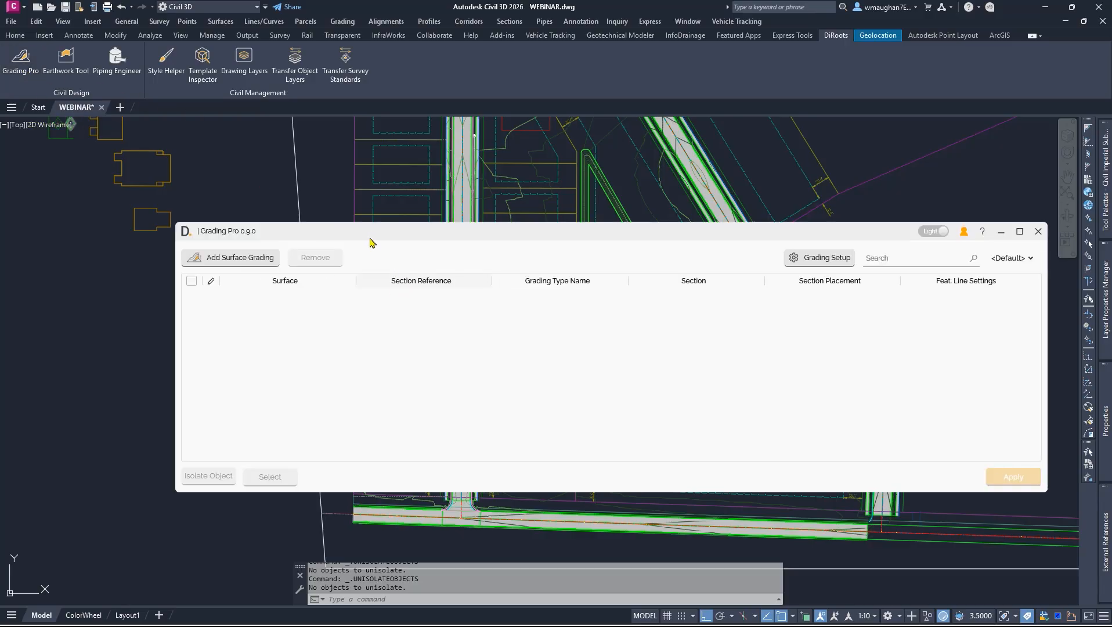
{"action": "left_click_drag", "start_coordinate": [373, 232], "coordinate": [398, 201]}
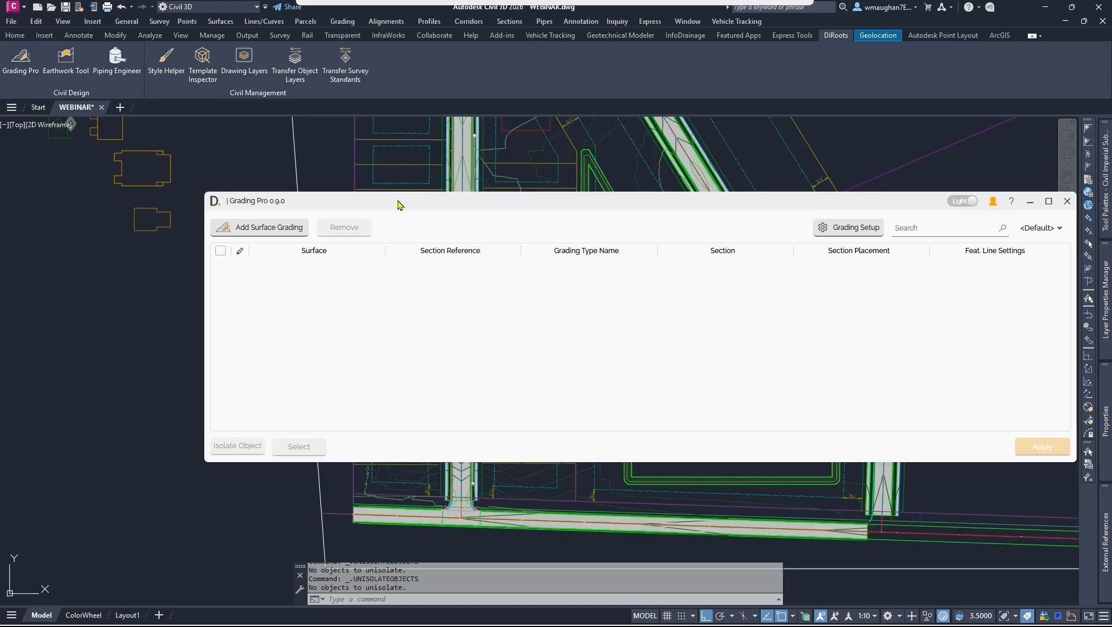
{"action": "left_click", "coordinate": [254, 231]}
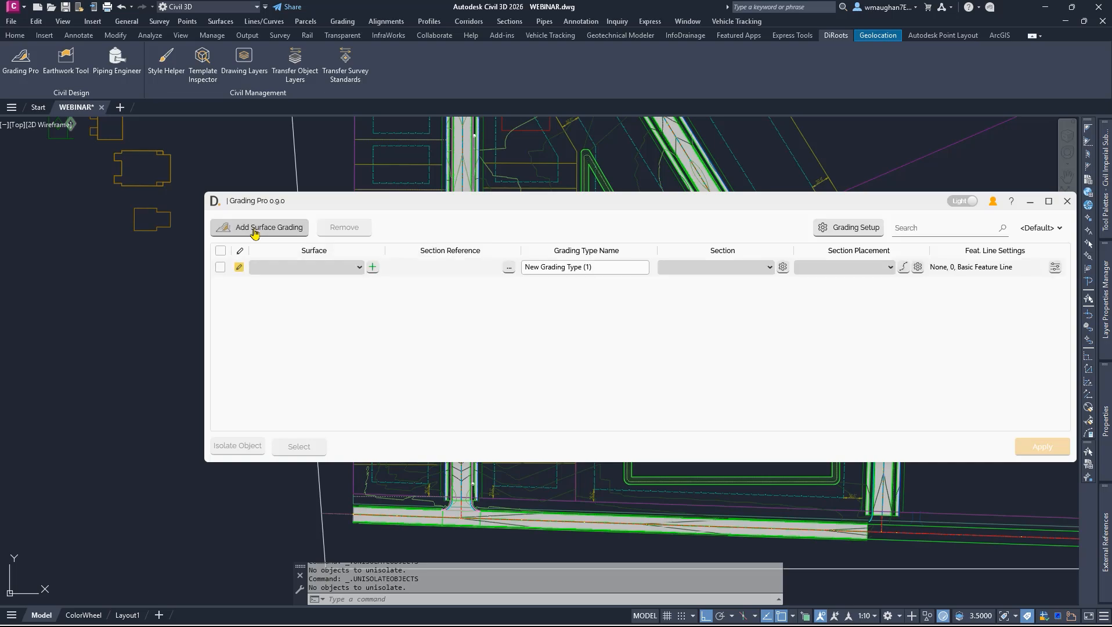
{"action": "left_click", "coordinate": [359, 267]}
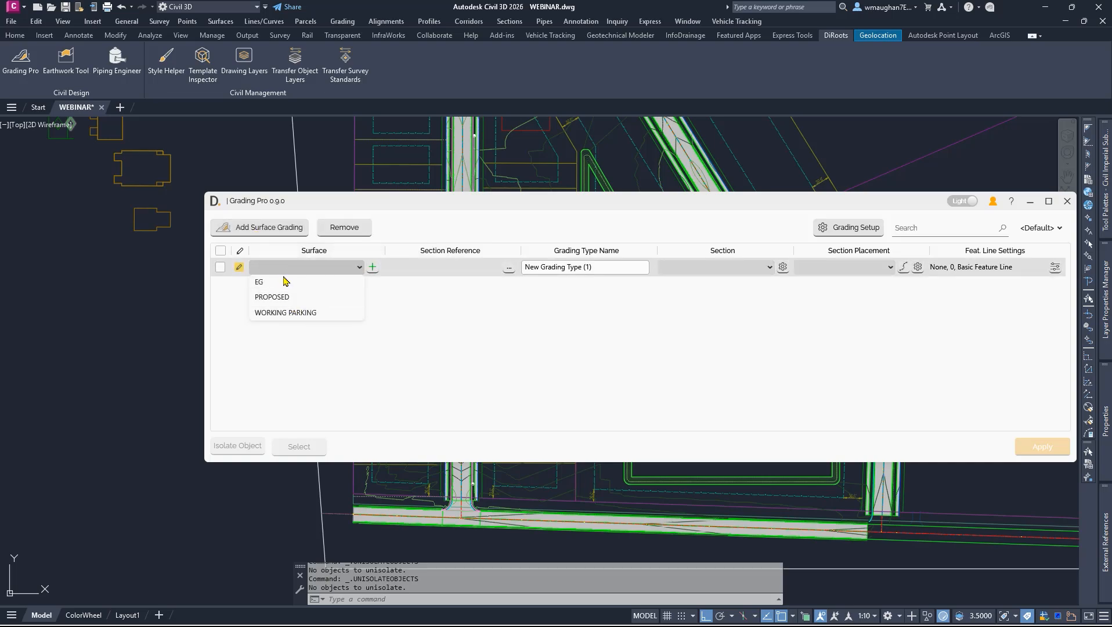
{"action": "left_click", "coordinate": [374, 270]}
{"action": "left_click", "coordinate": [369, 270]}
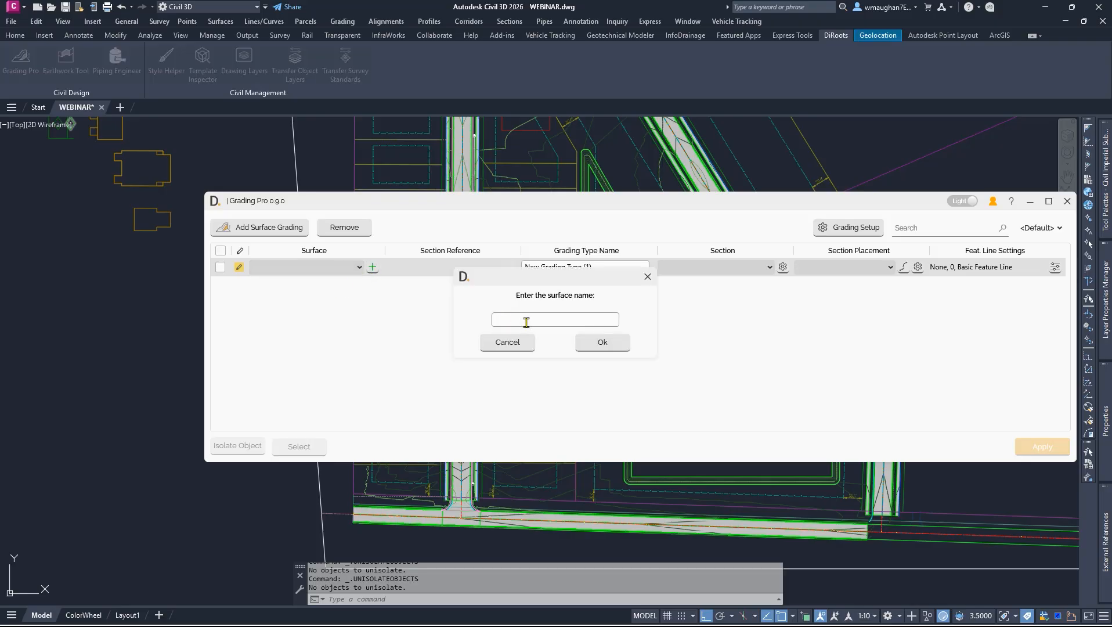
{"action": "left_click", "coordinate": [596, 344]}
{"action": "left_click", "coordinate": [355, 267]}
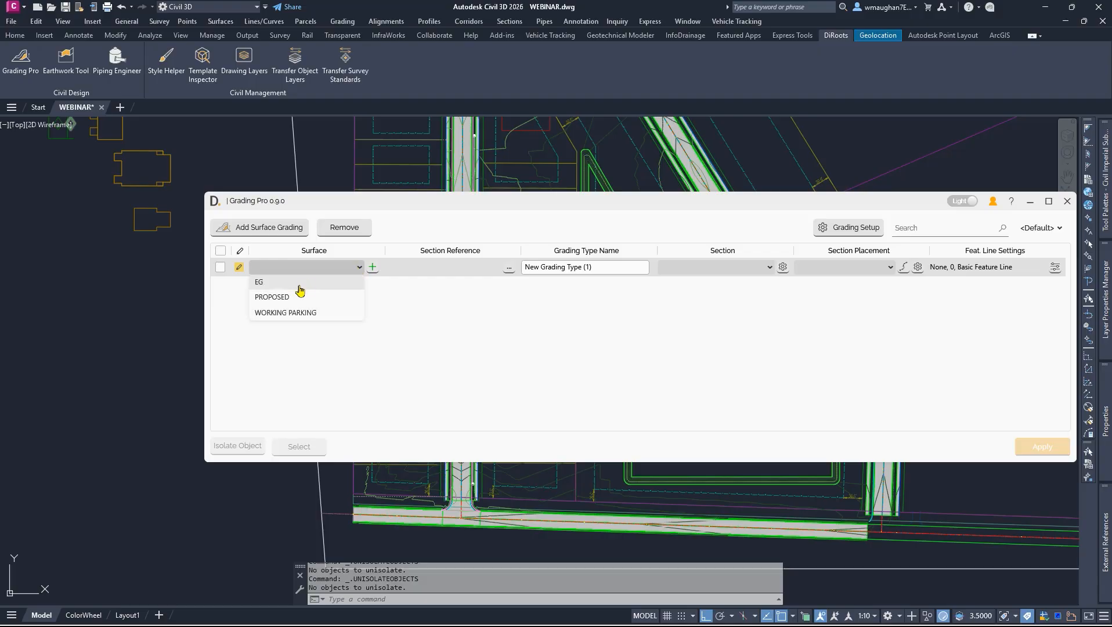
{"action": "left_click", "coordinate": [288, 301]}
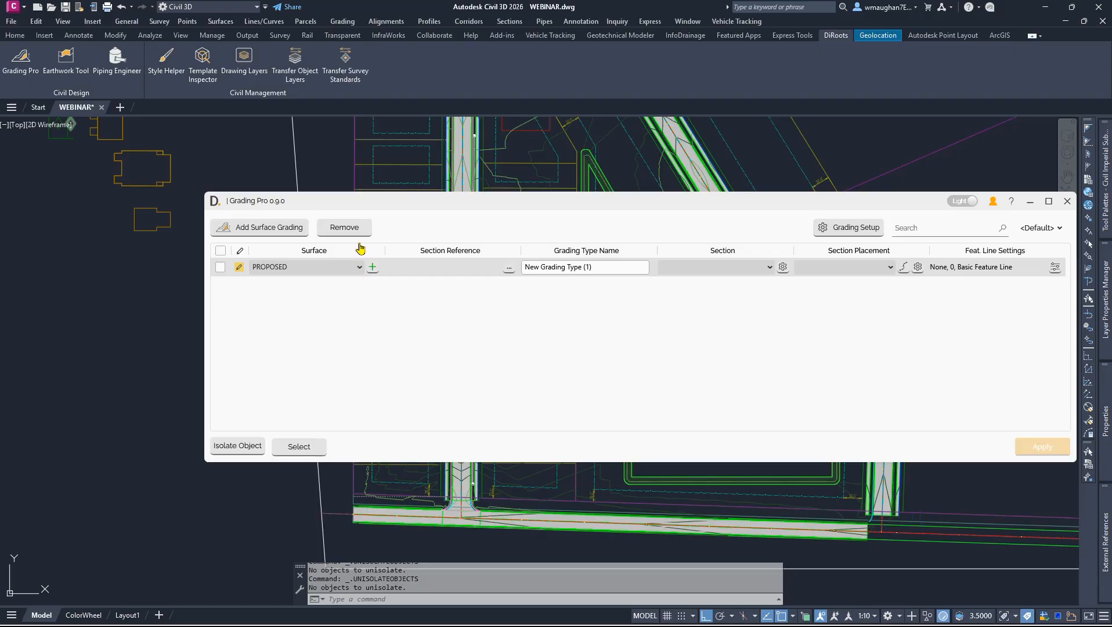
- Set the section reference to the Twinhome Rd centerline alignment with its auto corridor feature line, using the Alignment + Auto Corridor Feat. line type
{"action": "left_click_drag", "start_coordinate": [368, 203], "coordinate": [312, 344]}
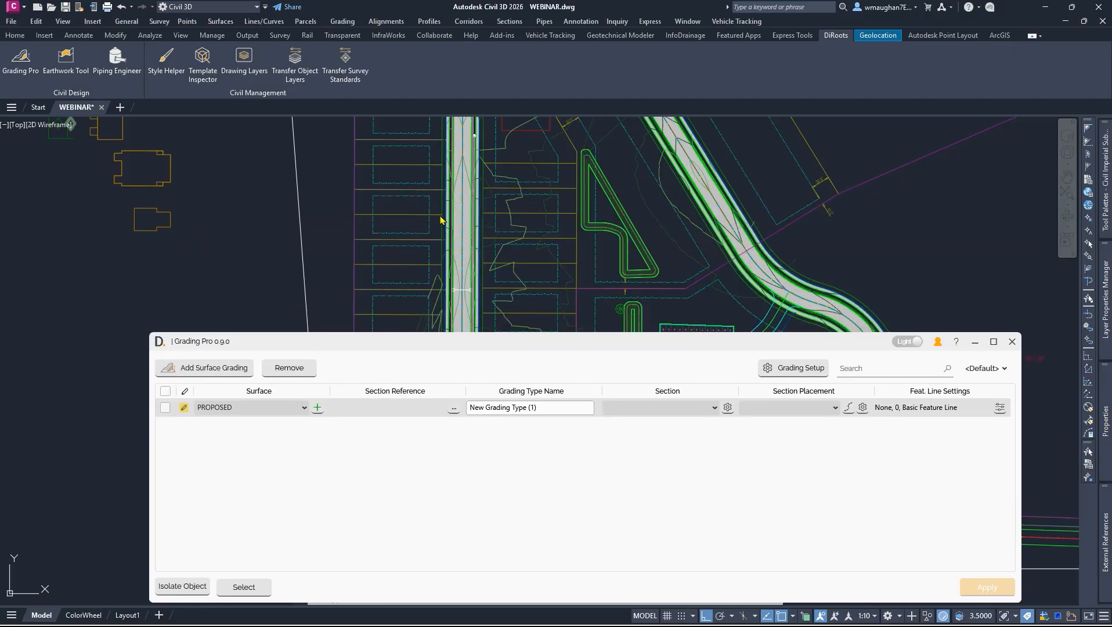
{"action": "mouse_move", "coordinate": [487, 343]}
{"action": "left_mouse_down"}
{"action": "mouse_move", "coordinate": [527, 251]}
{"action": "mouse_move", "coordinate": [501, 228]}
{"action": "left_mouse_up"}
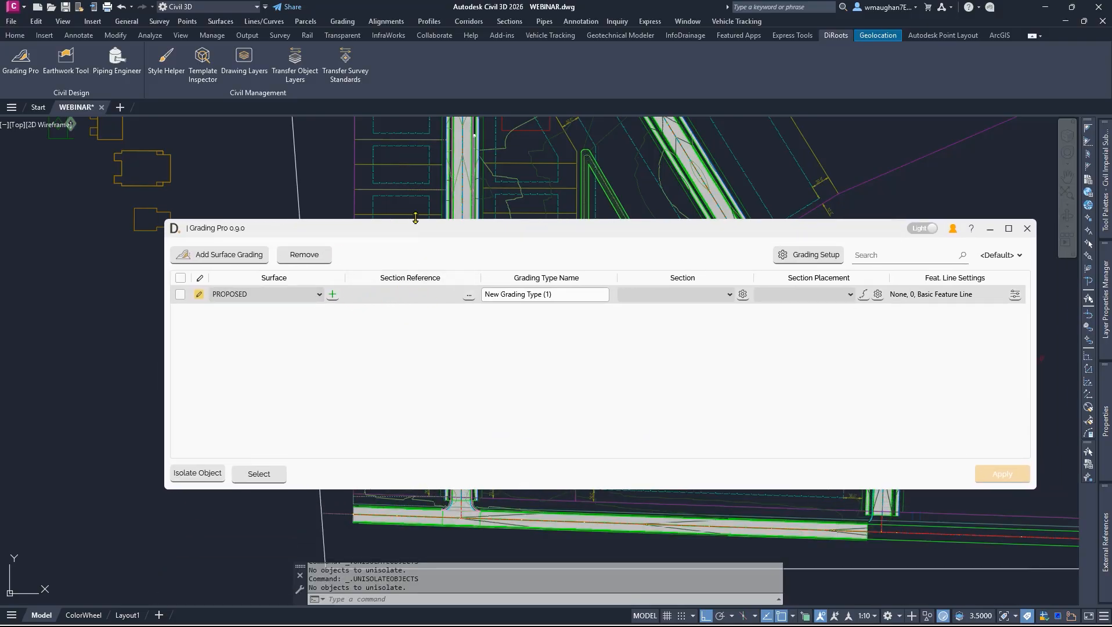
{"action": "left_click_drag", "start_coordinate": [414, 228], "coordinate": [390, 152]}
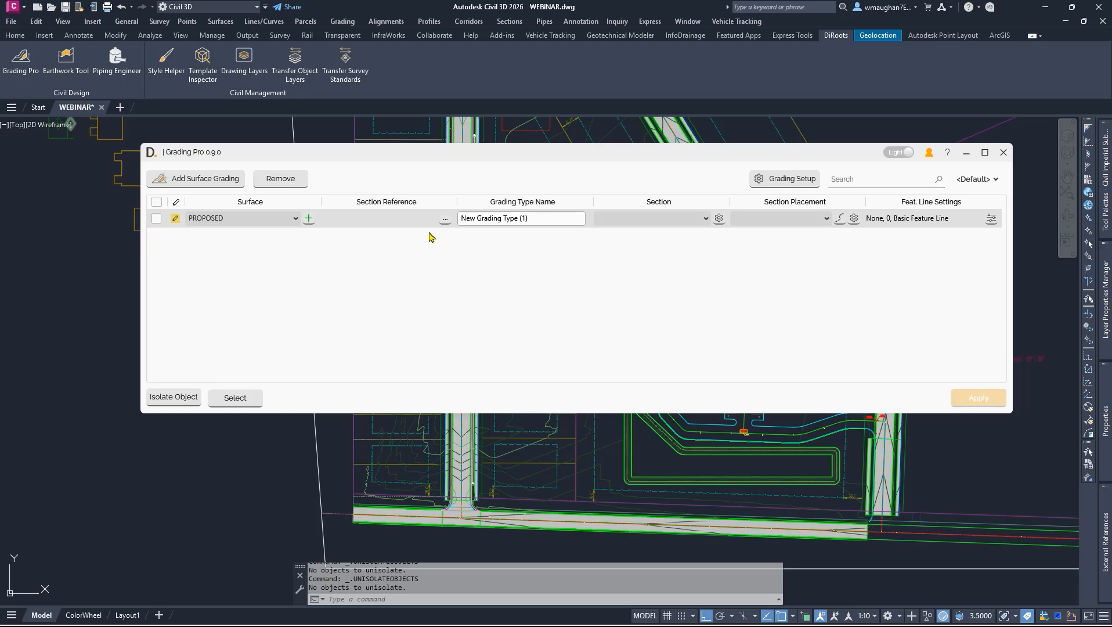
{"action": "left_click", "coordinate": [445, 221]}
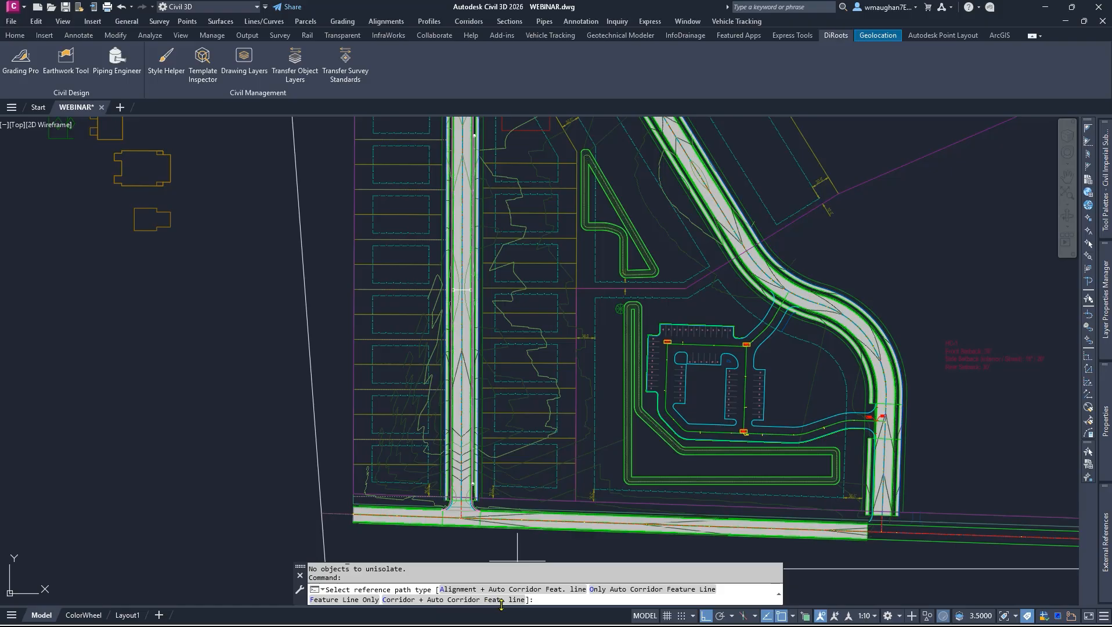
{"action": "left_click", "coordinate": [458, 591]}
{"action": "scroll", "coordinate": [451, 512], "scroll_direction": "up", "scroll_amount": 5}
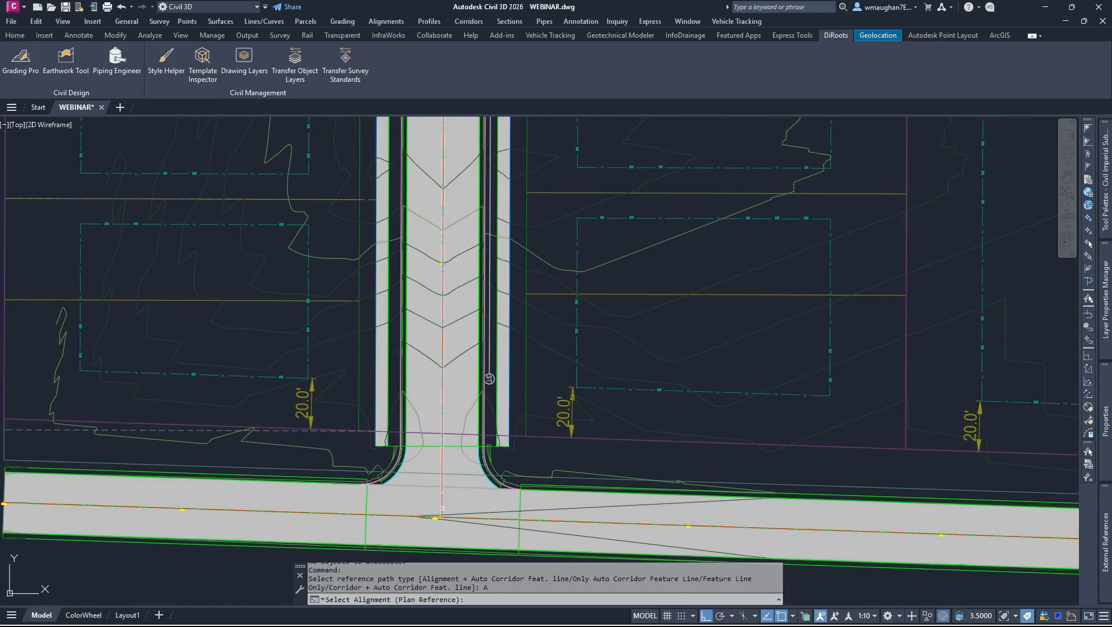
{"action": "left_click", "coordinate": [443, 511]}
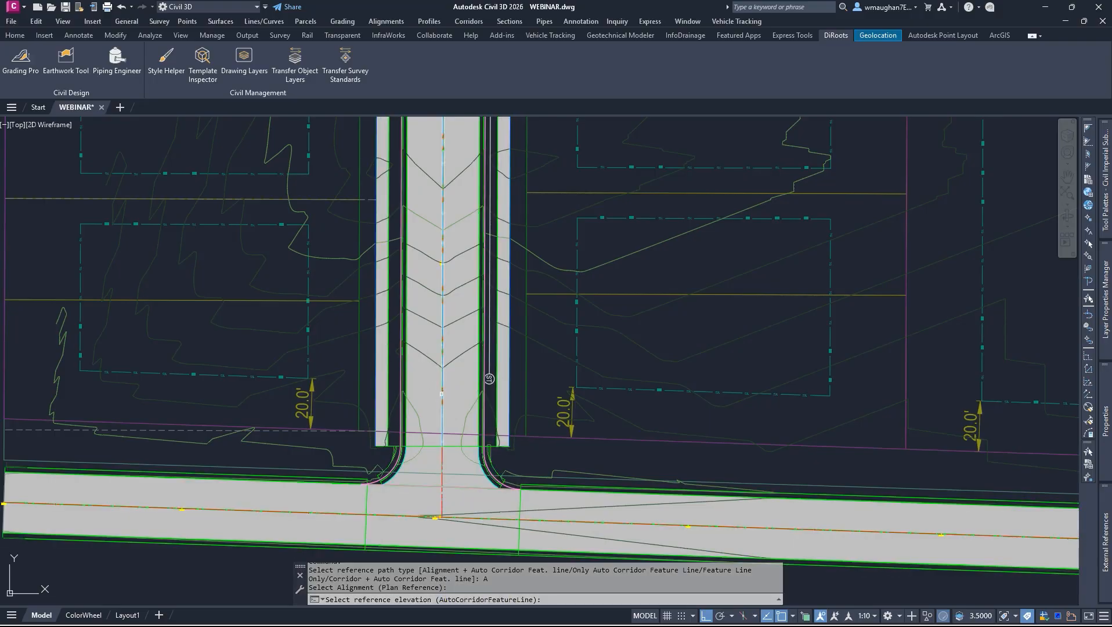
{"action": "left_click", "coordinate": [442, 382]}
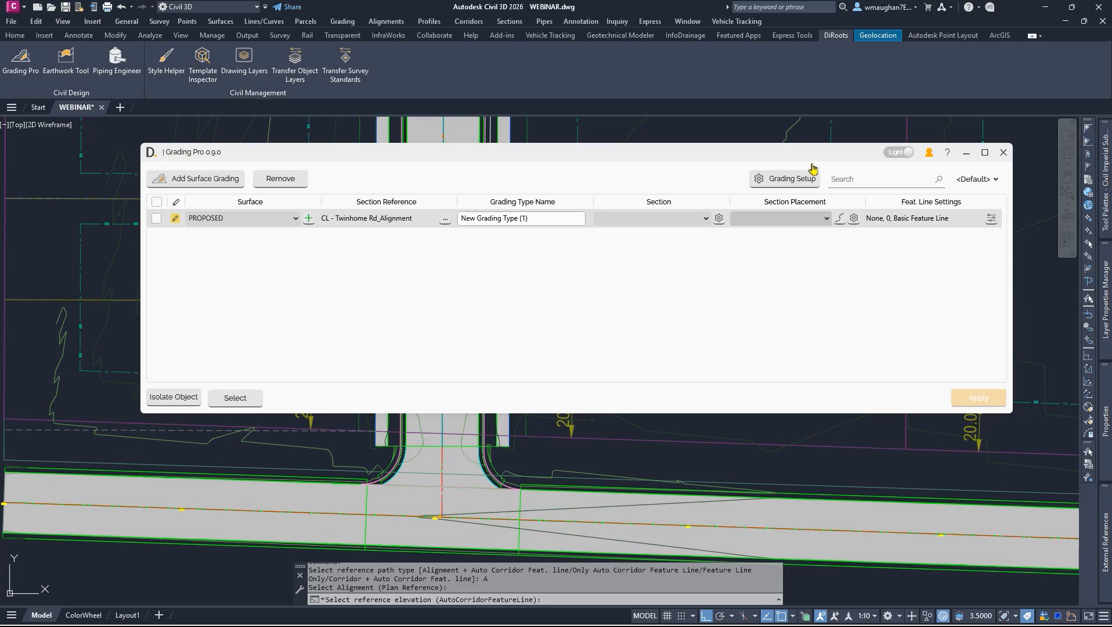
- Create a new section in the grading setup and name it th
{"action": "left_click", "coordinate": [779, 182]}
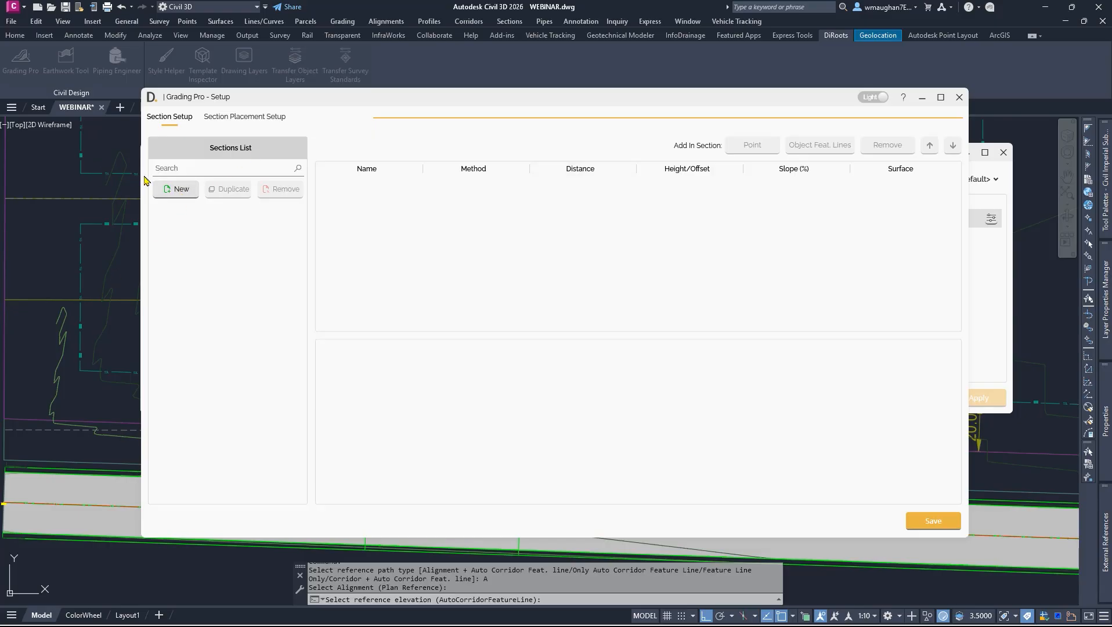
{"action": "left_click", "coordinate": [175, 190]}
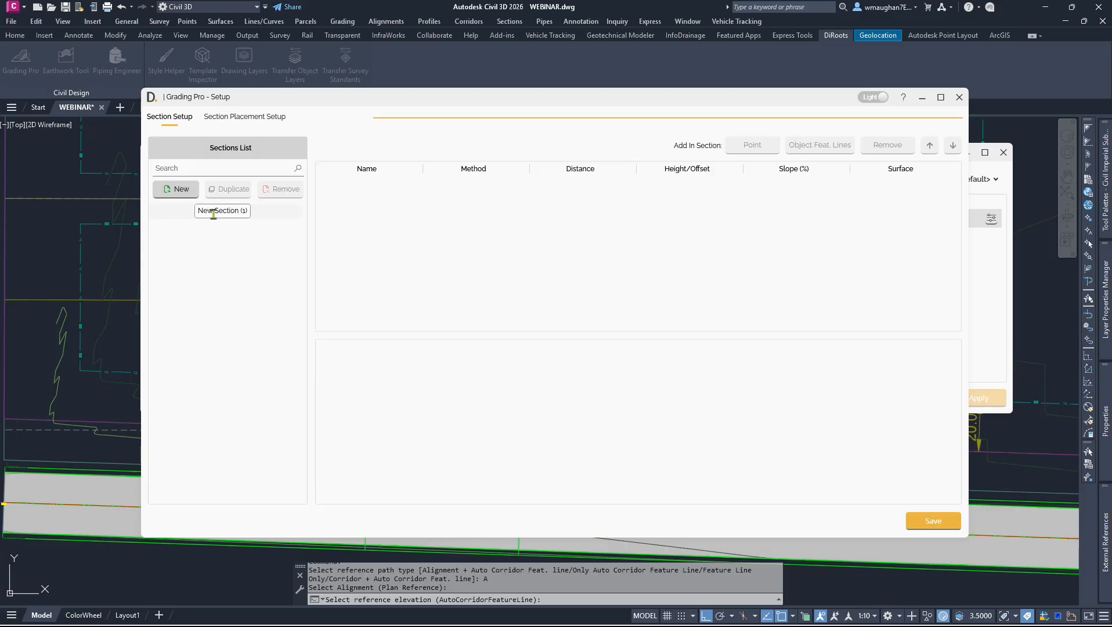
{"action": "left_click", "coordinate": [200, 211]}
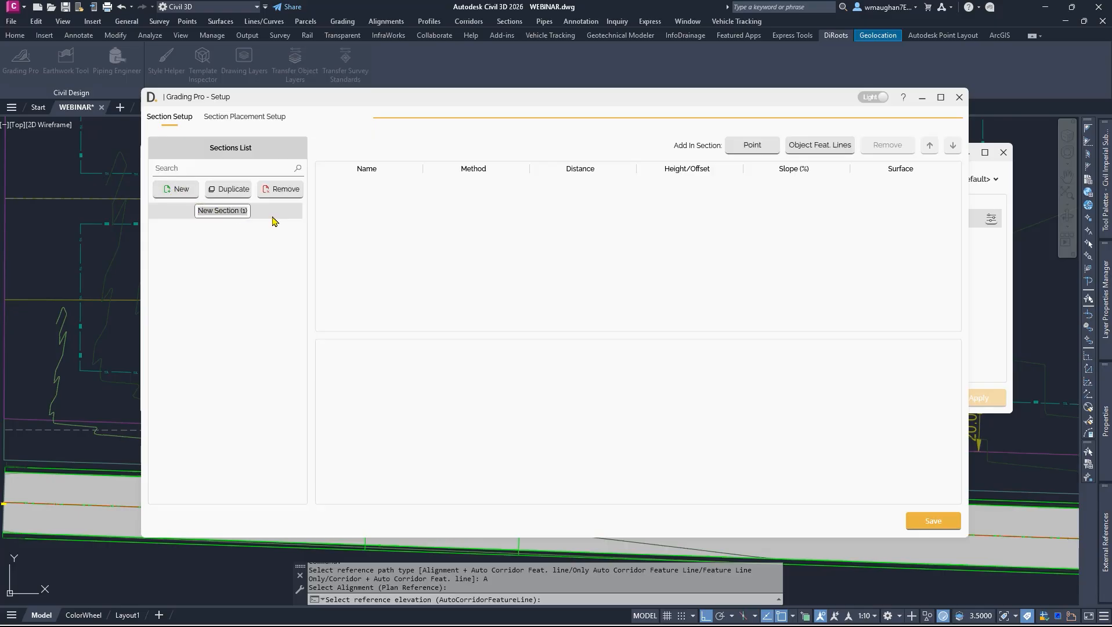
{"action": "type", "text": "th"}
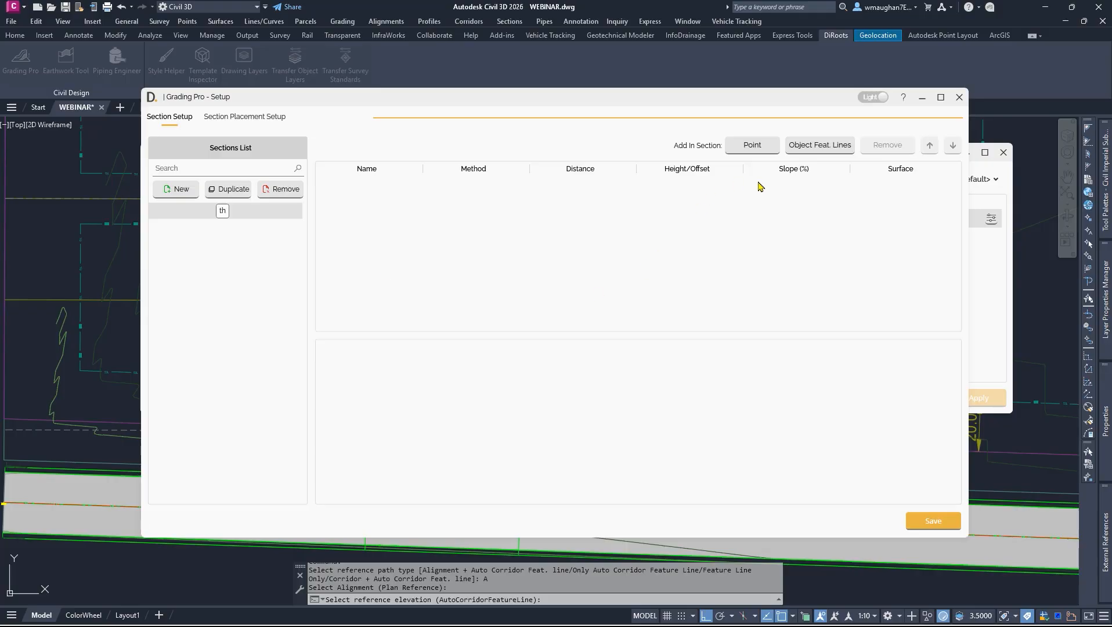
- Add object feature lines to section th by selecting the largest, middle building outline west of the site
{"action": "left_click", "coordinate": [815, 150]}
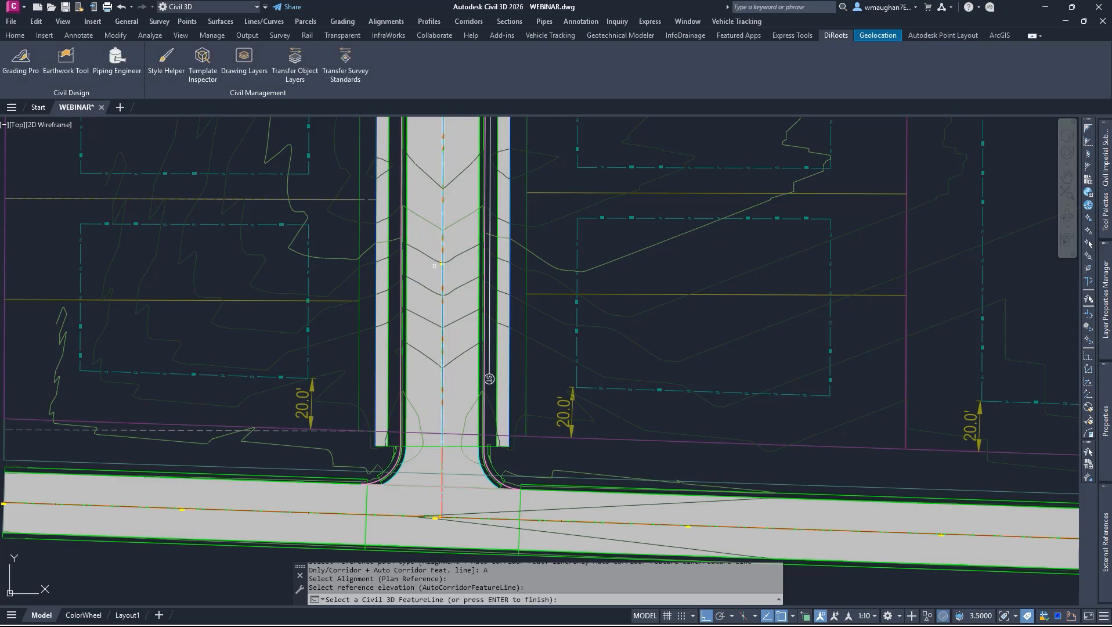
{"action": "scroll", "coordinate": [388, 377], "scroll_direction": "down", "scroll_amount": 3}
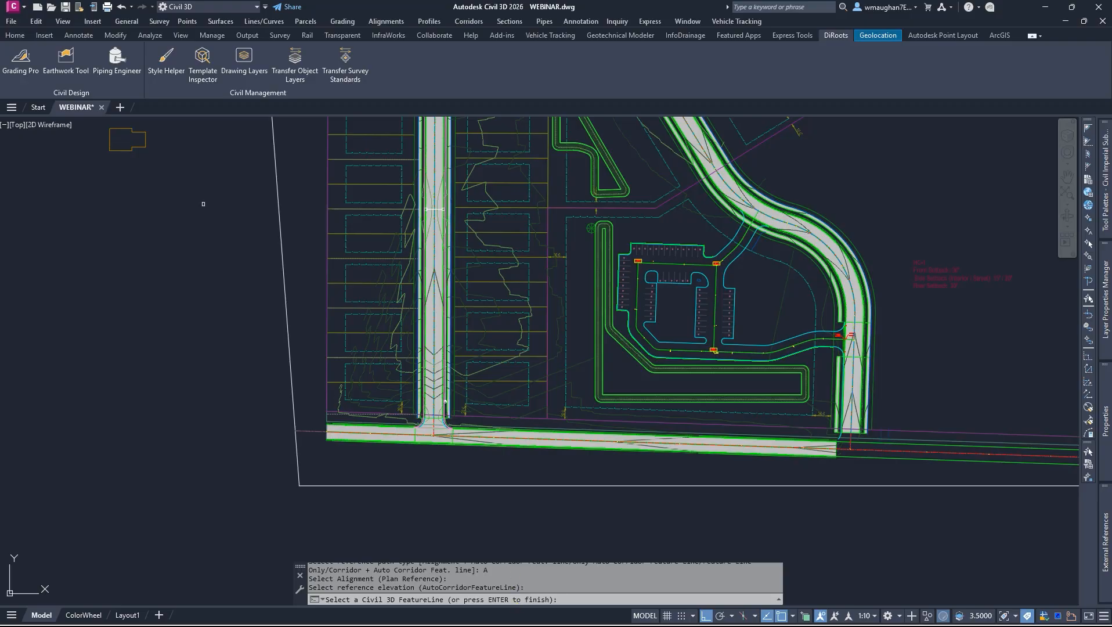
{"action": "middle_click_drag", "start_coordinate": [204, 221], "coordinate": [231, 342]}
{"action": "scroll", "coordinate": [165, 256], "scroll_direction": "down", "scroll_amount": 2}
{"action": "scroll", "coordinate": [139, 218], "scroll_direction": "up", "scroll_amount": 6}
{"action": "scroll", "coordinate": [138, 220], "scroll_direction": "down", "scroll_amount": 2}
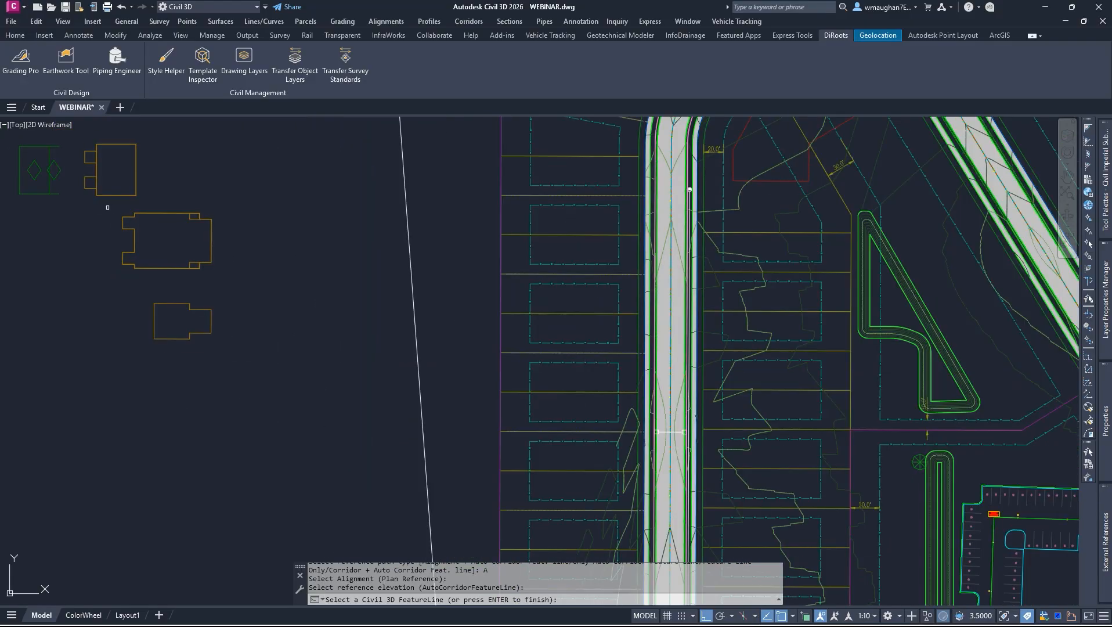
{"action": "scroll", "coordinate": [139, 229], "scroll_direction": "down", "scroll_amount": 2}
{"action": "left_click", "coordinate": [120, 216]}
{"action": "left_click", "coordinate": [208, 260]}
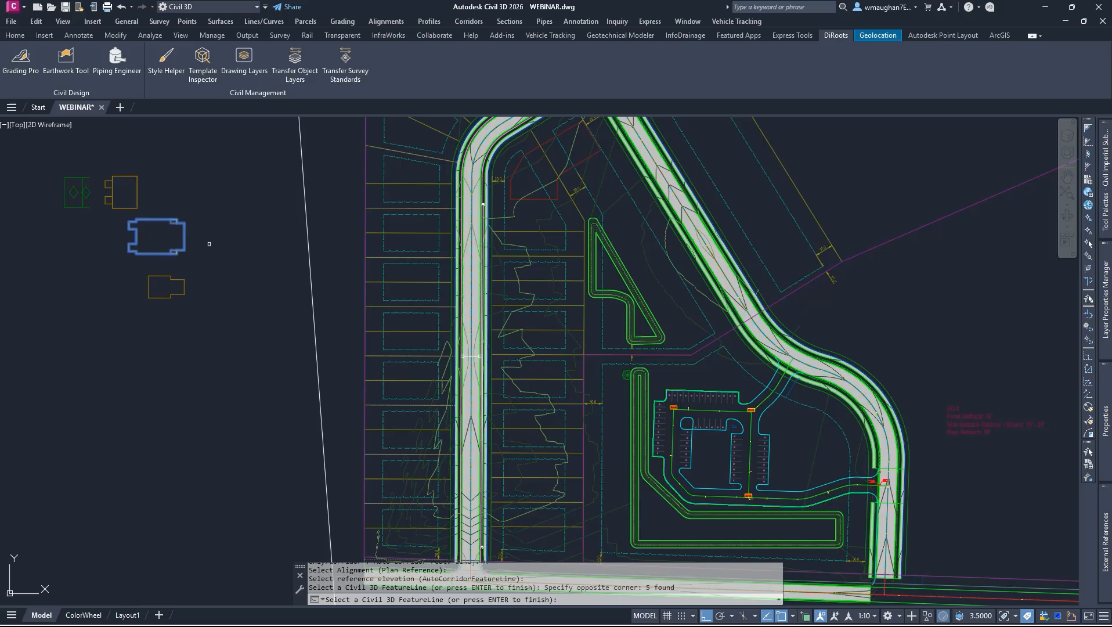
{"action": "key", "text": "Return"}
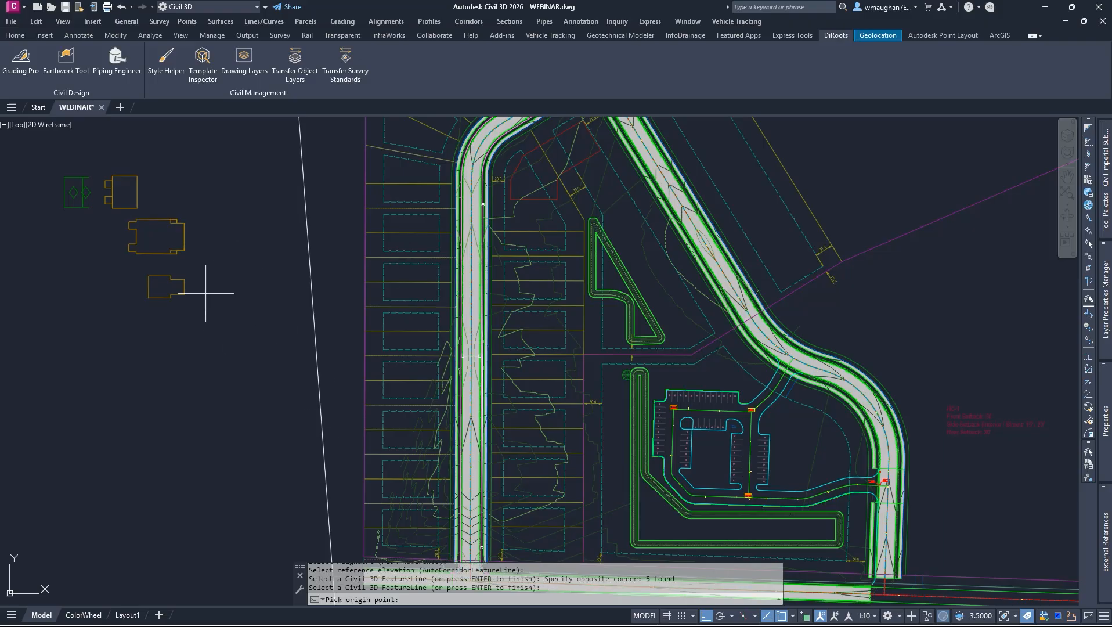
- Define the object's direction from the midpoint of the building's east edge perpendicular to its recessed west edge
{"action": "scroll", "coordinate": [194, 234], "scroll_direction": "up", "scroll_amount": 5}
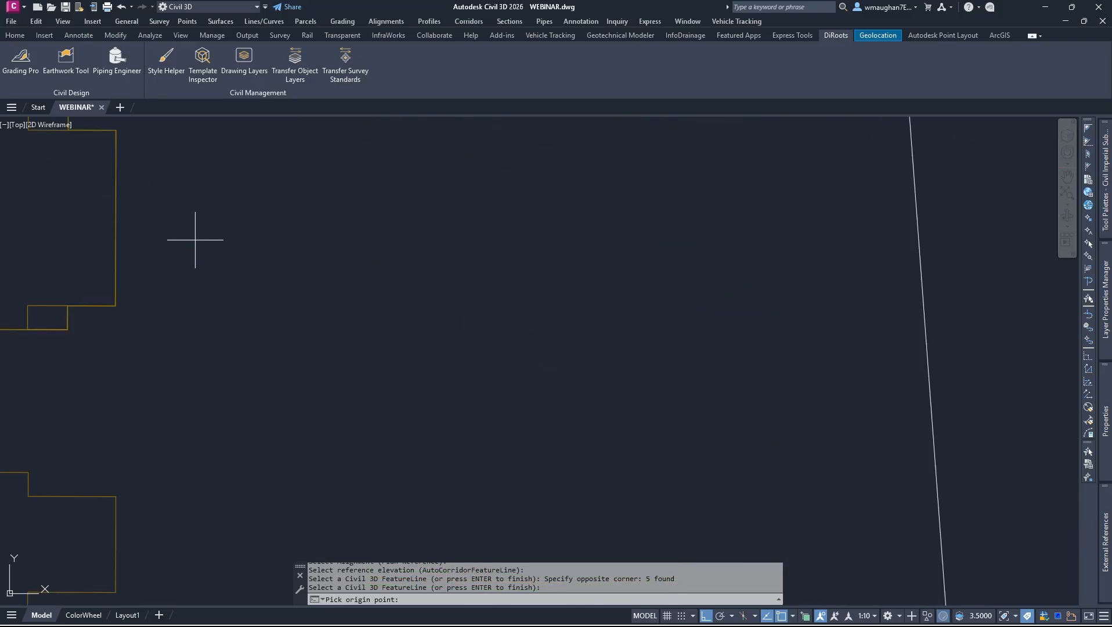
{"action": "type", "text": "mid"}
{"action": "key", "text": "Return"}
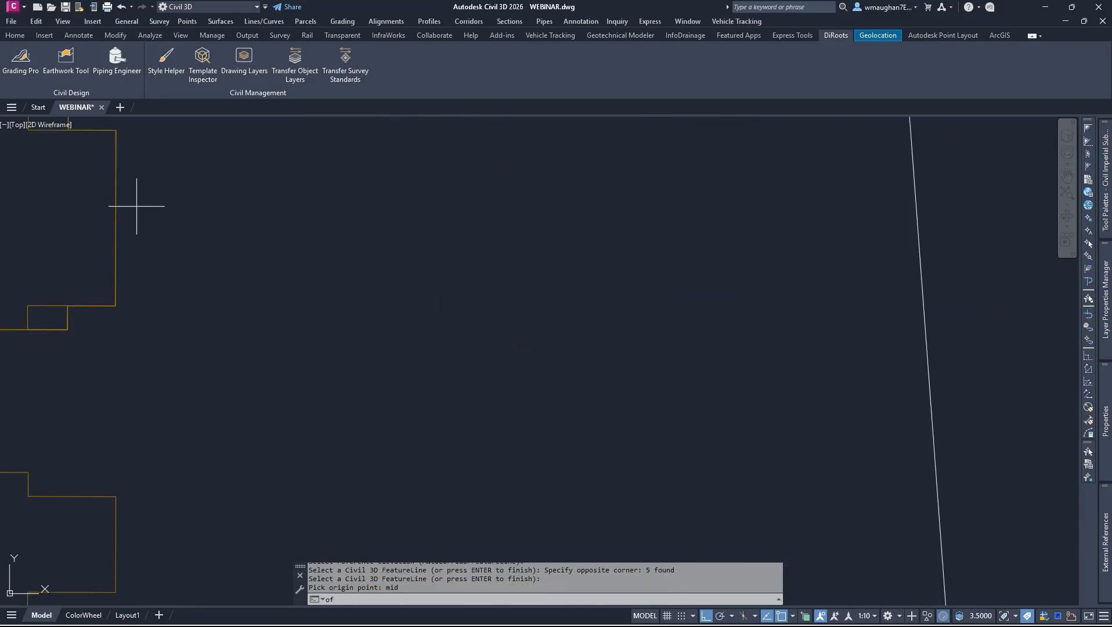
{"action": "left_click", "coordinate": [116, 216]}
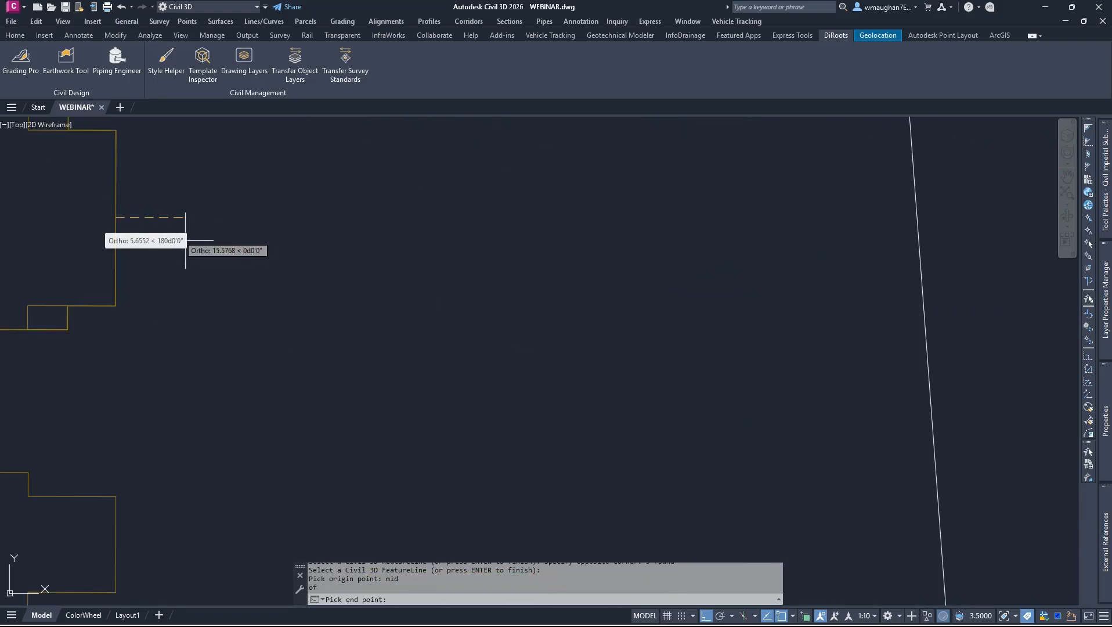
{"action": "scroll", "coordinate": [391, 303], "scroll_direction": "down", "scroll_amount": 2}
{"action": "scroll", "coordinate": [177, 293], "scroll_direction": "up", "scroll_amount": 3}
{"action": "scroll", "coordinate": [177, 291], "scroll_direction": "down", "scroll_amount": 1}
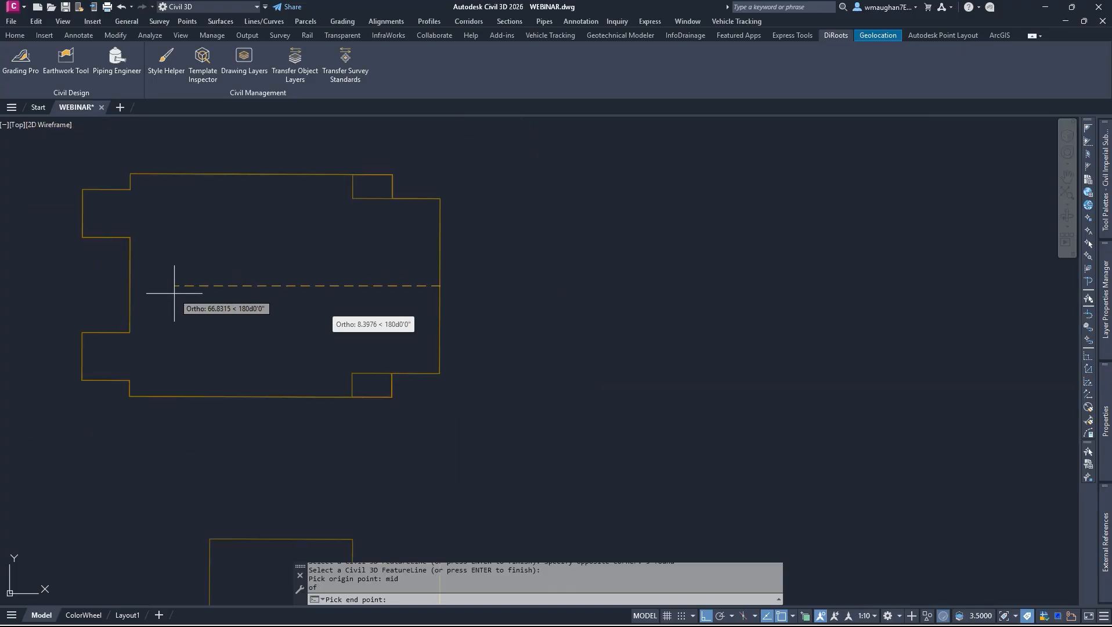
{"action": "type", "text": "perp"}
{"action": "key", "text": "Return"}
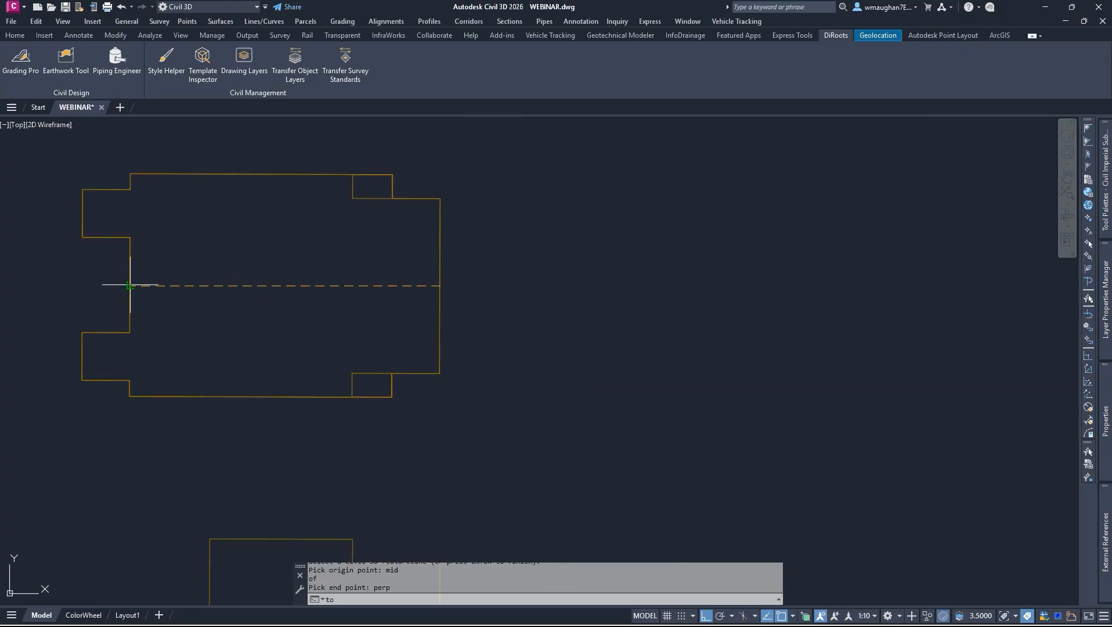
{"action": "left_click", "coordinate": [128, 285]}
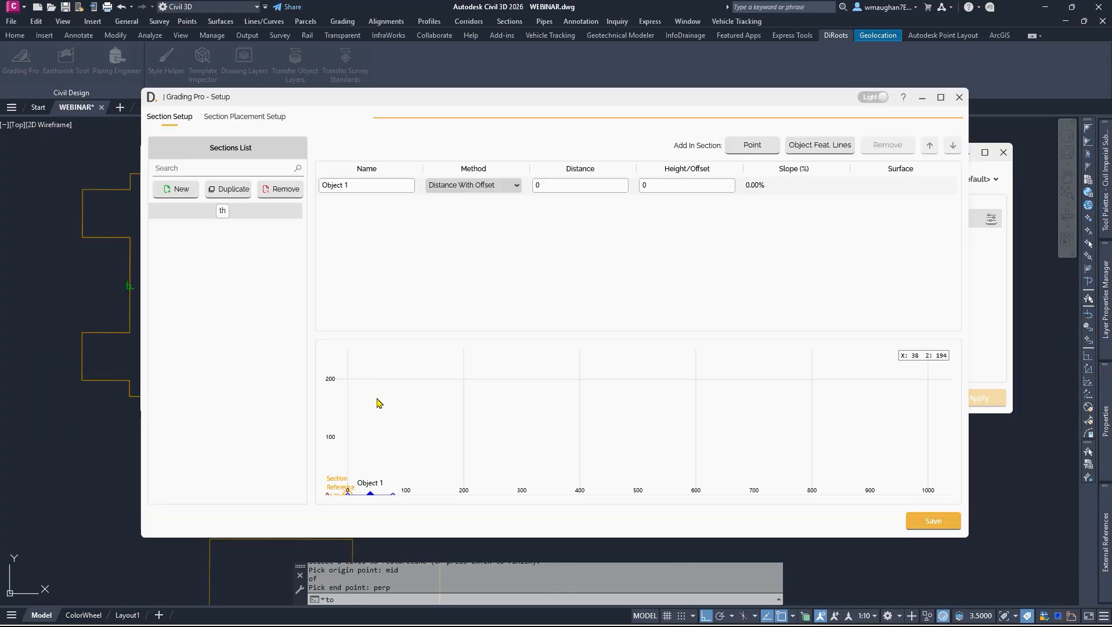
- Rename the object in section th as th a
{"action": "scroll", "coordinate": [403, 411], "scroll_direction": "up", "scroll_amount": 2}
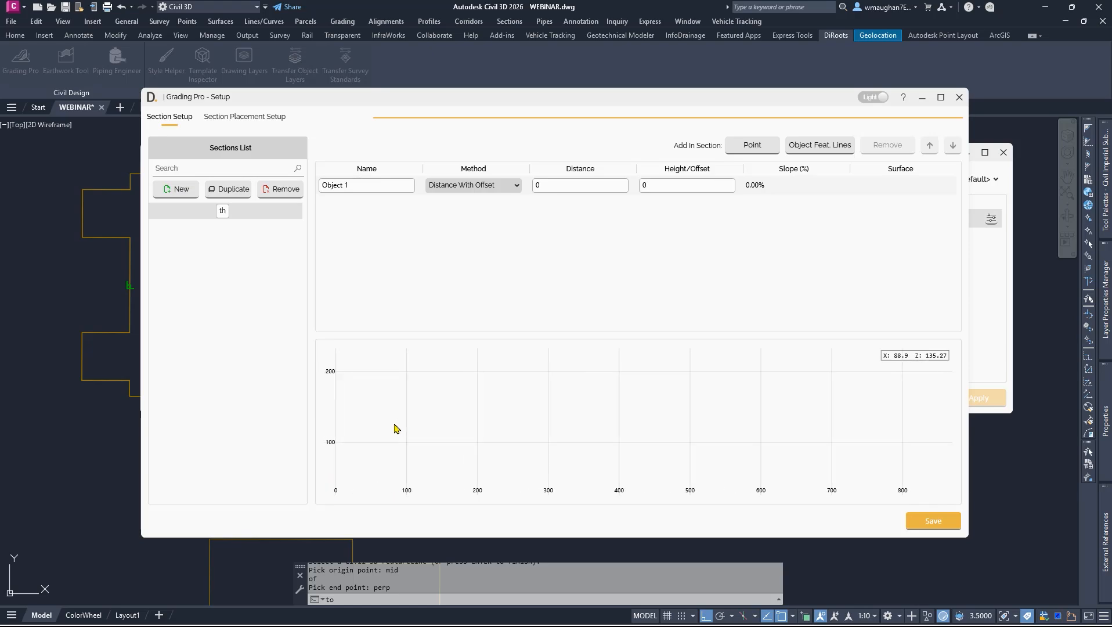
{"action": "scroll", "coordinate": [394, 427], "scroll_direction": "down", "scroll_amount": 3}
{"action": "scroll", "coordinate": [353, 487], "scroll_direction": "up", "scroll_amount": 2}
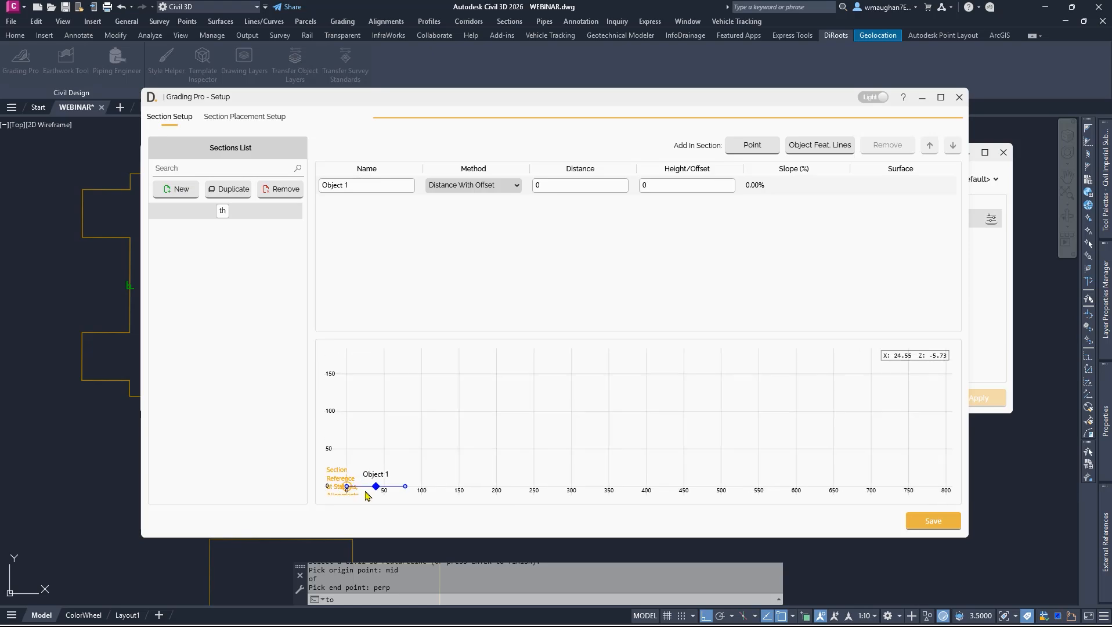
{"action": "left_click_drag", "start_coordinate": [462, 99], "coordinate": [482, 217]}
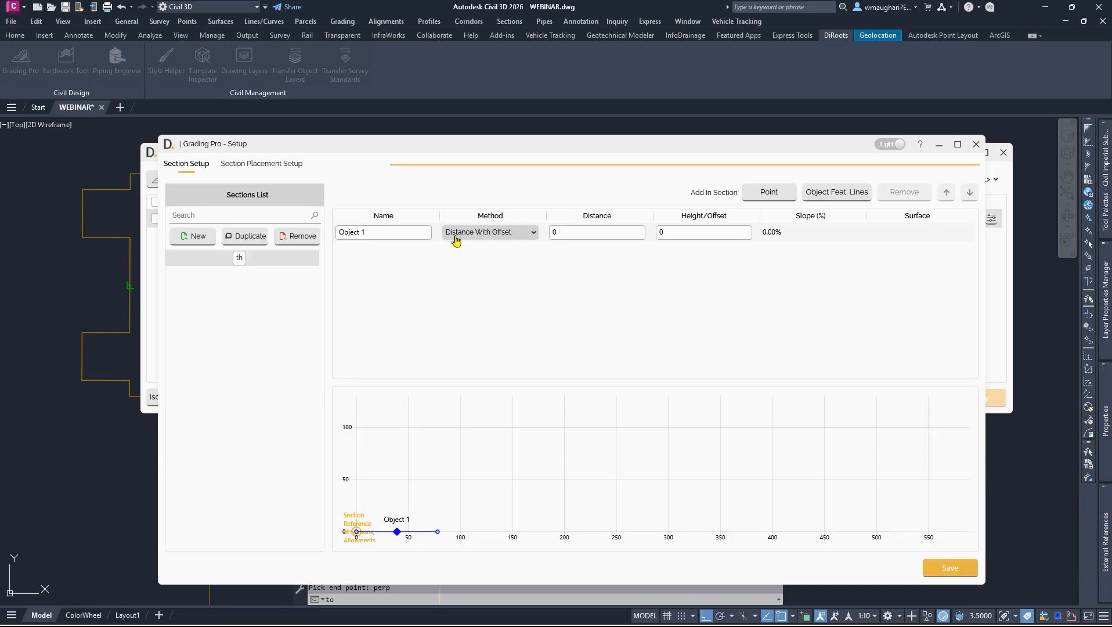
{"action": "left_click", "coordinate": [380, 232]}
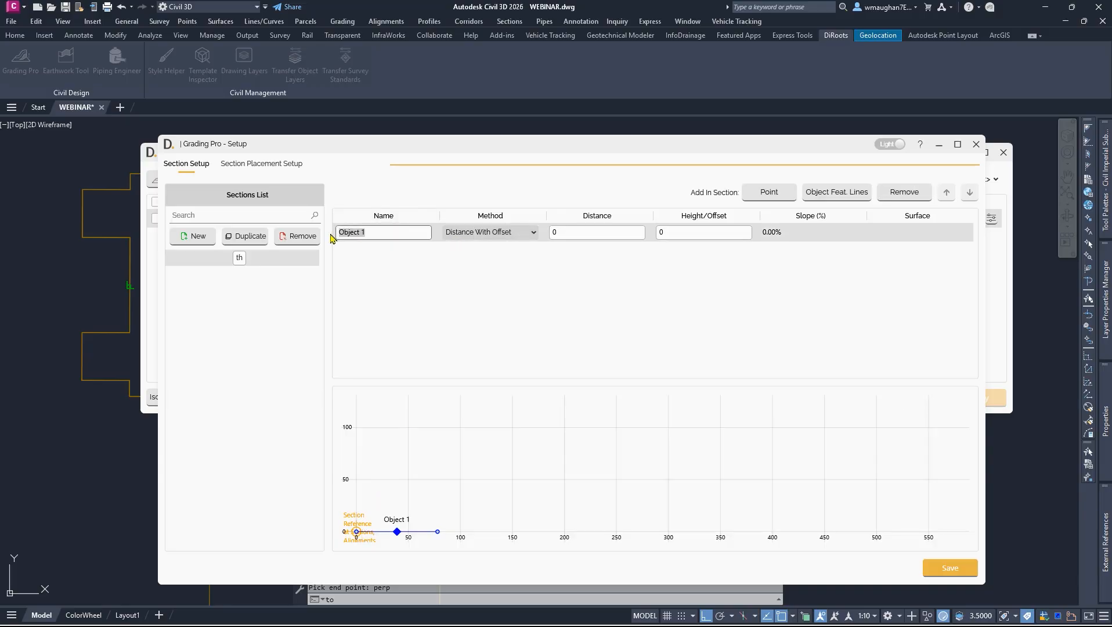
{"action": "type", "text": "th a"}
- Give object th a a distance of 53 and a height offset of 2 with the Distance With Offset method, and save the section
{"action": "left_click", "coordinate": [470, 234]}
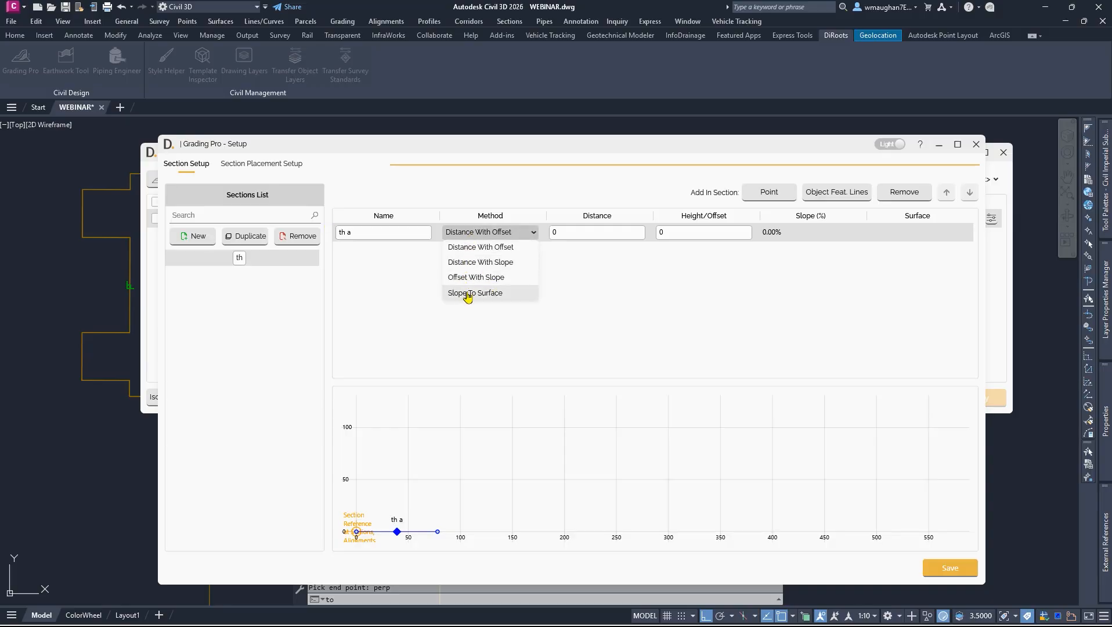
{"action": "left_click", "coordinate": [510, 237]}
{"action": "left_click", "coordinate": [574, 234]}
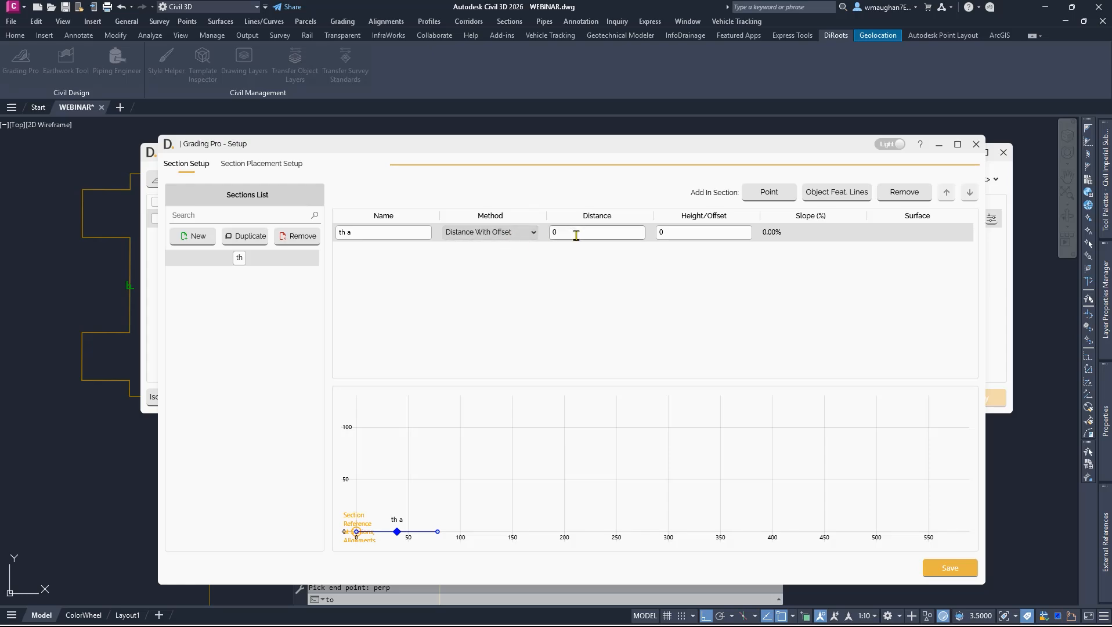
{"action": "left_click", "coordinate": [576, 236]}
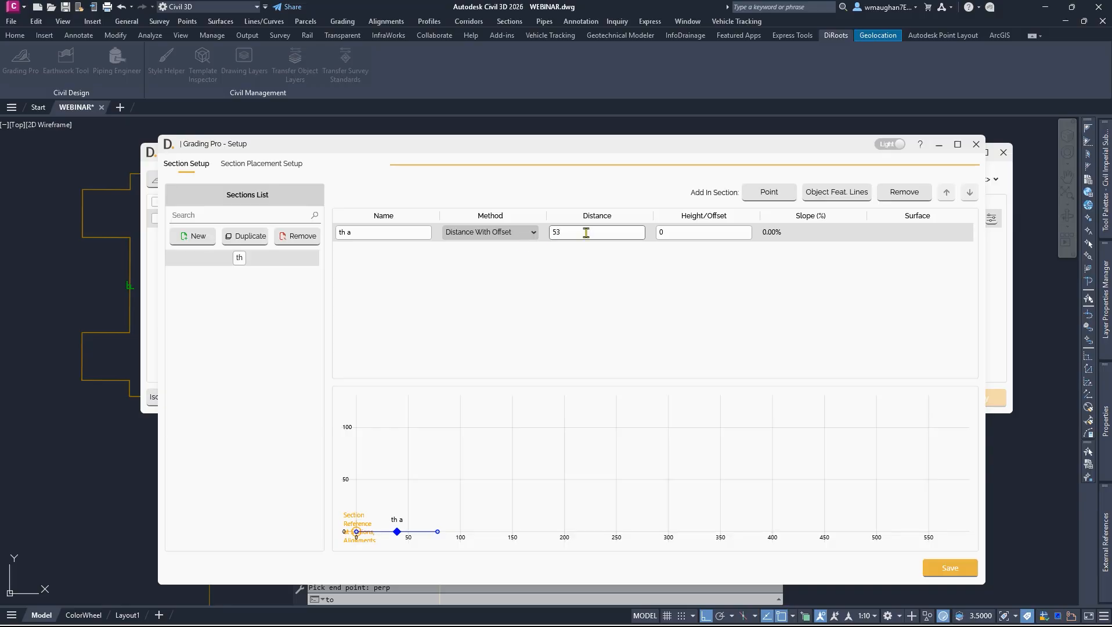
{"action": "left_click", "coordinate": [677, 233]}
{"action": "type", "text": "2"}
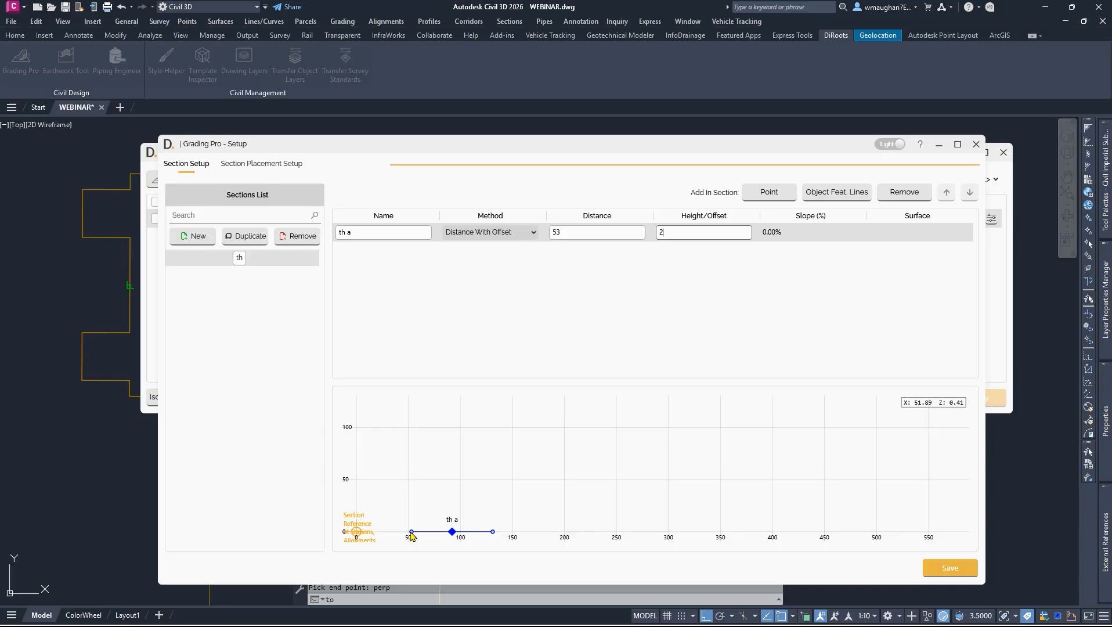
{"action": "scroll", "coordinate": [412, 535], "scroll_direction": "up", "scroll_amount": 2}
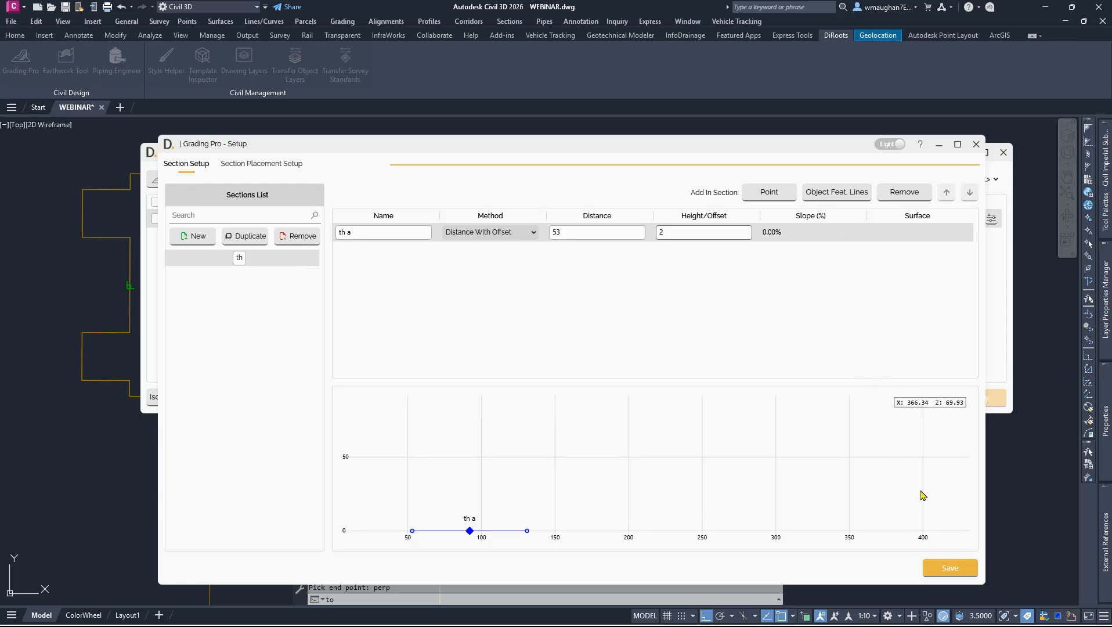
{"action": "left_click", "coordinate": [946, 569]}
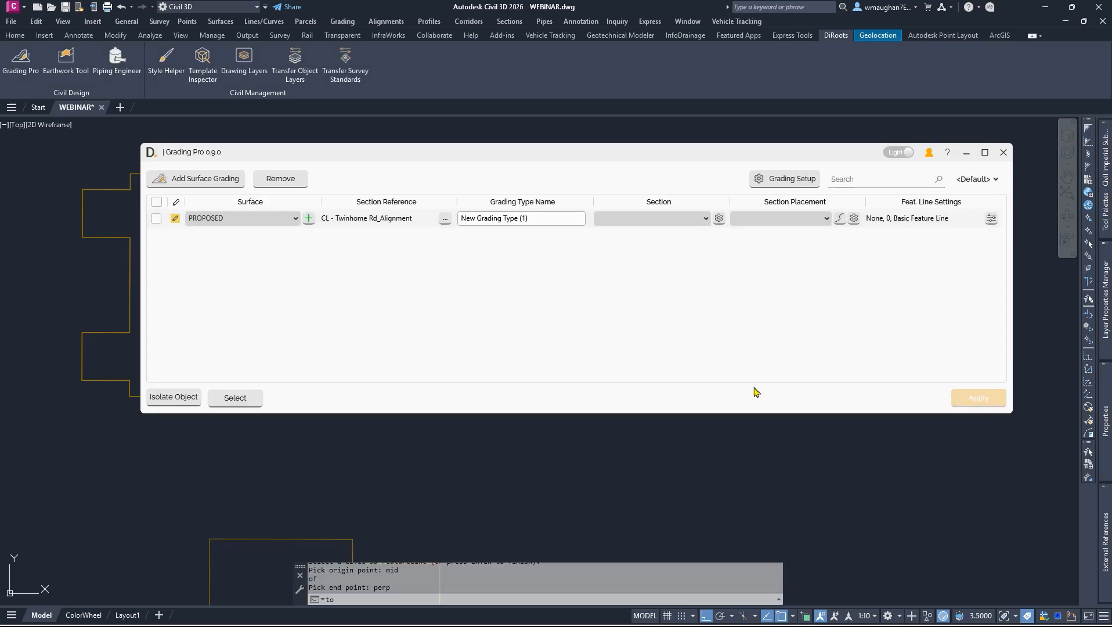
- Rename section th as th a in the grading setup and assign it as the section of the Twinhome Rd grading
{"action": "left_click", "coordinate": [706, 218]}
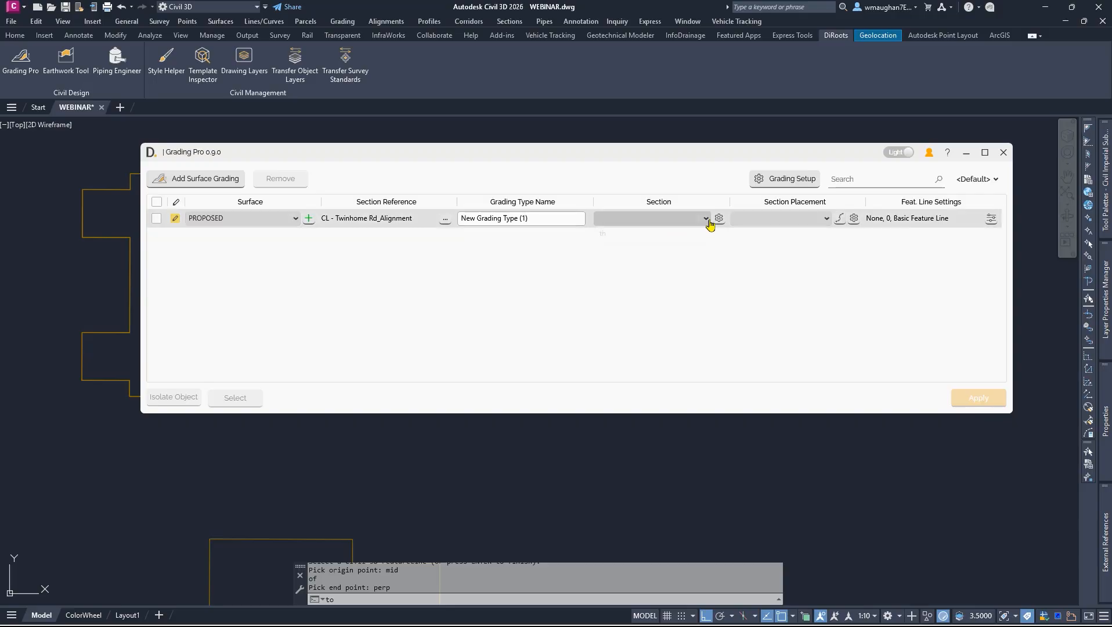
{"action": "left_click", "coordinate": [609, 238]}
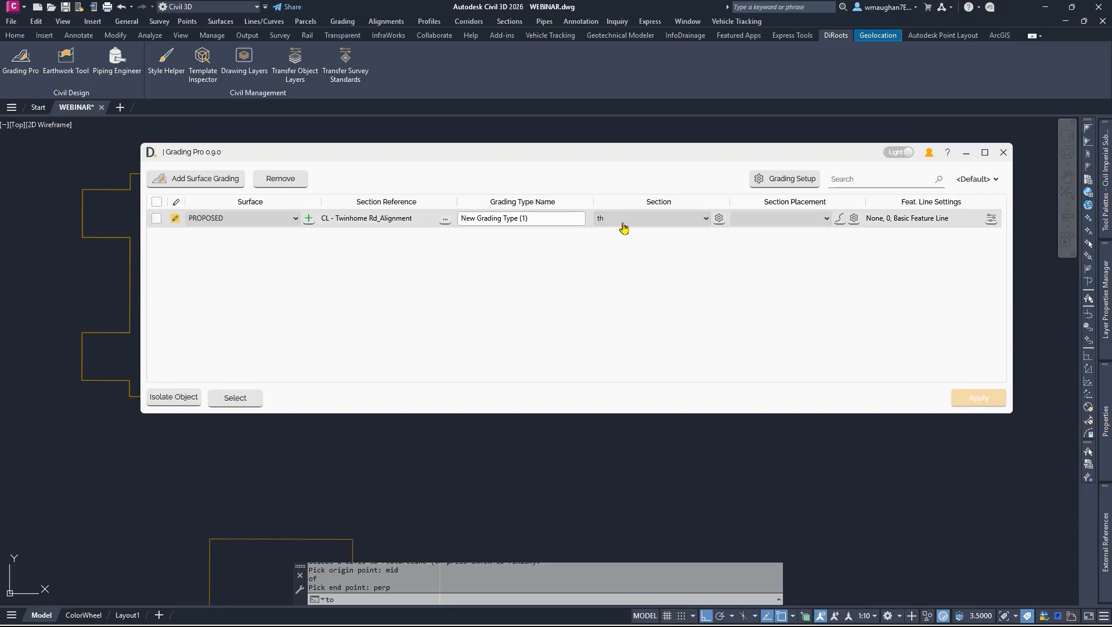
{"action": "left_click", "coordinate": [755, 180]}
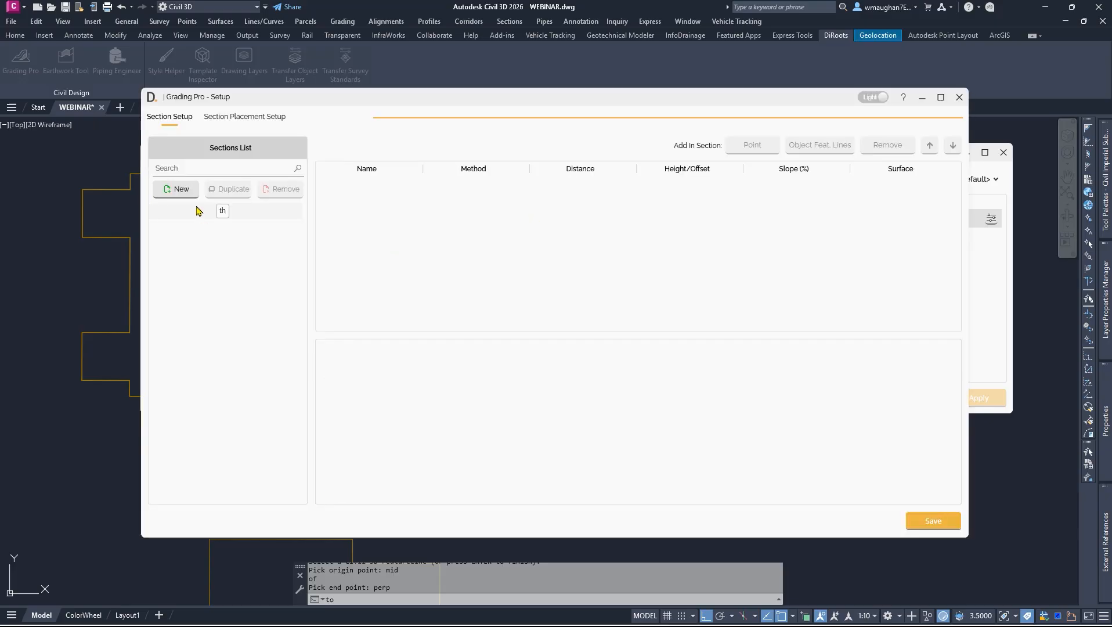
{"action": "left_click", "coordinate": [225, 212]}
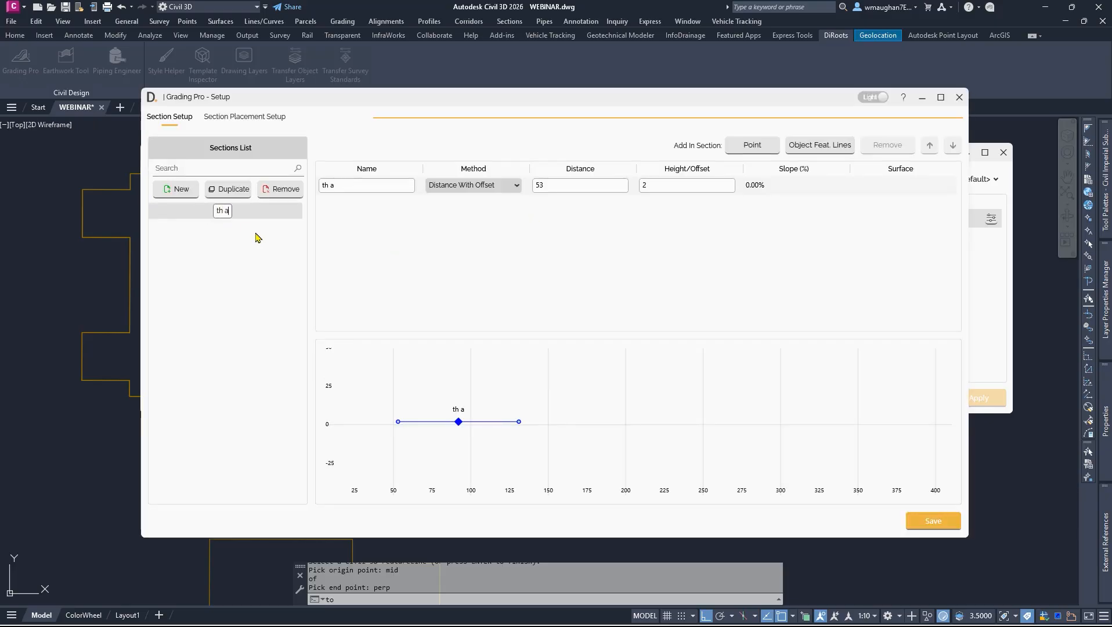
{"action": "left_click", "coordinate": [933, 521]}
{"action": "left_click", "coordinate": [702, 226]}
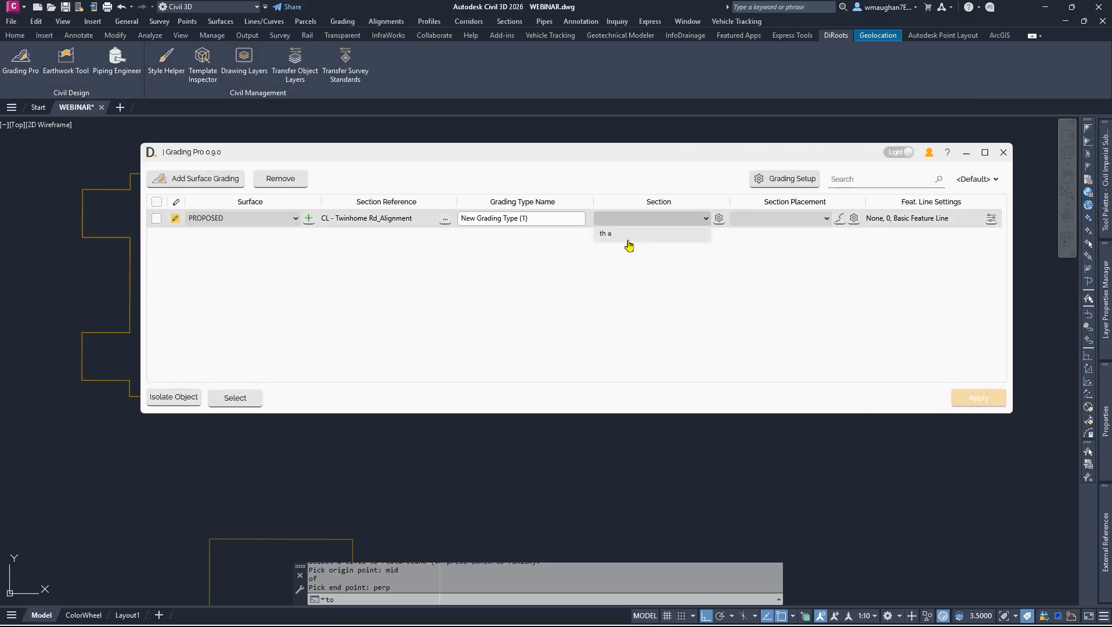
{"action": "left_click", "coordinate": [629, 237]}
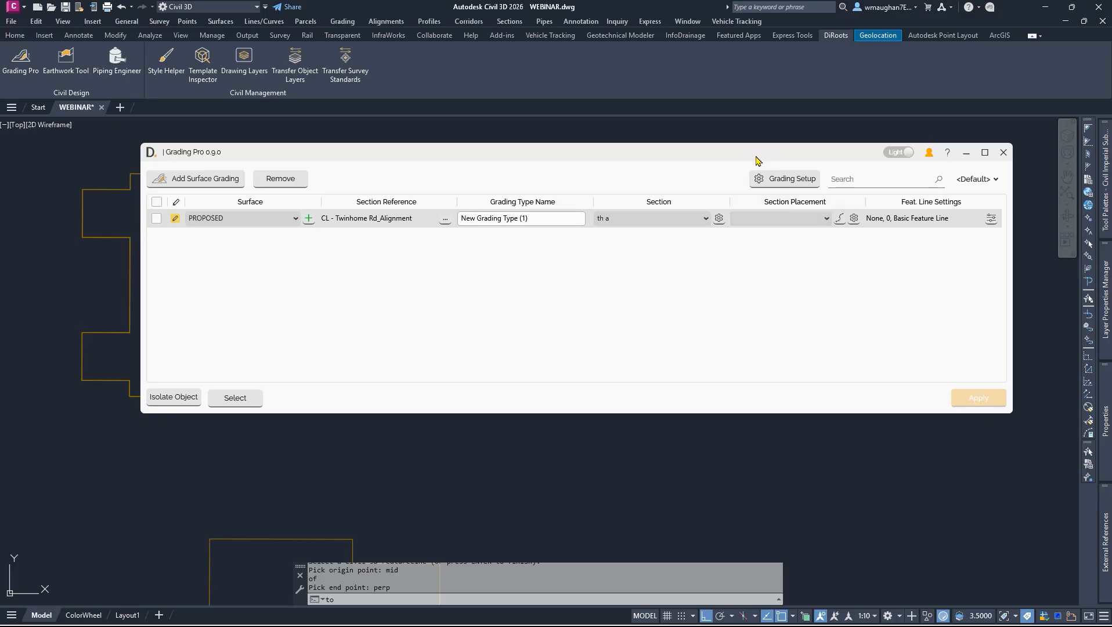
- Create a new section placement in the grading setup and name it mid of lots
{"action": "mouse_move", "coordinate": [757, 161]}
{"action": "left_mouse_down"}
{"action": "mouse_move", "coordinate": [766, 326]}
{"action": "mouse_move", "coordinate": [758, 318]}
{"action": "left_mouse_up"}
{"action": "scroll", "coordinate": [695, 238], "scroll_direction": "down", "scroll_amount": 3}
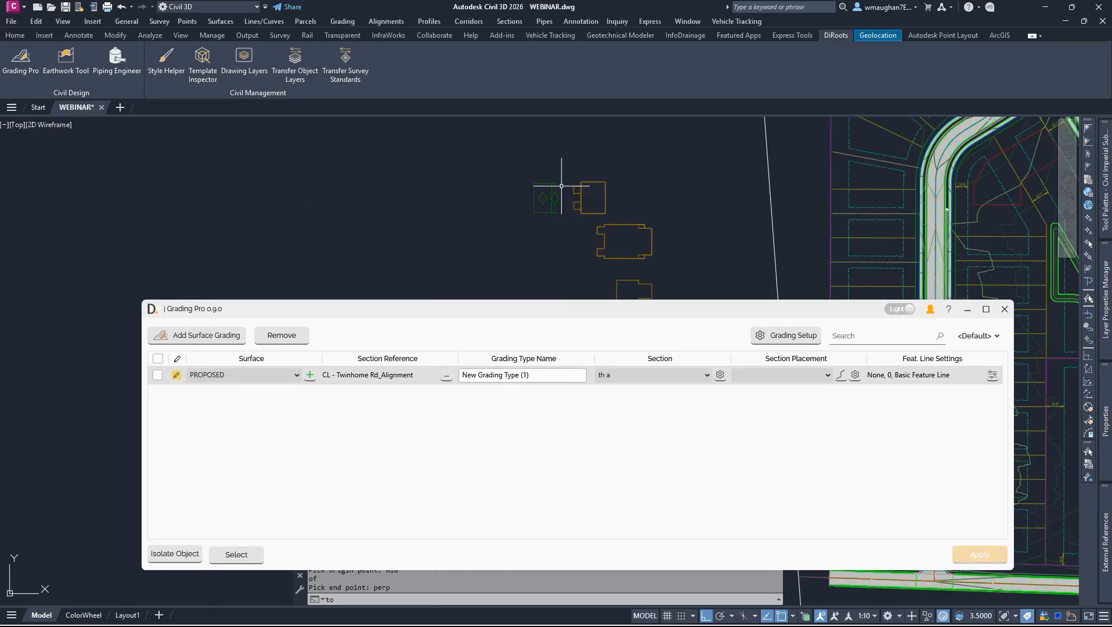
{"action": "scroll", "coordinate": [562, 187], "scroll_direction": "down", "scroll_amount": 3}
{"action": "scroll", "coordinate": [680, 241], "scroll_direction": "down", "scroll_amount": 3}
{"action": "mouse_move", "coordinate": [692, 260]}
{"action": "middle_mouse_down"}
{"action": "mouse_move", "coordinate": [580, 204]}
{"action": "mouse_move", "coordinate": [541, 223]}
{"action": "middle_mouse_up"}
{"action": "scroll", "coordinate": [605, 251], "scroll_direction": "up", "scroll_amount": 6}
{"action": "middle_click_drag", "start_coordinate": [544, 149], "coordinate": [538, 208]}
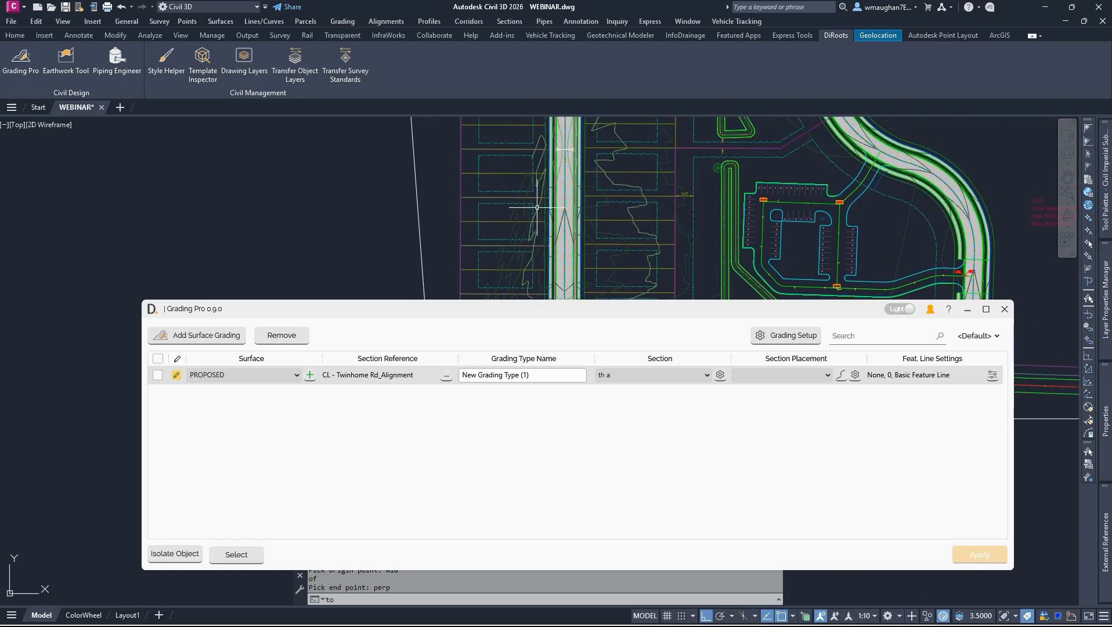
{"action": "left_click", "coordinate": [791, 339]}
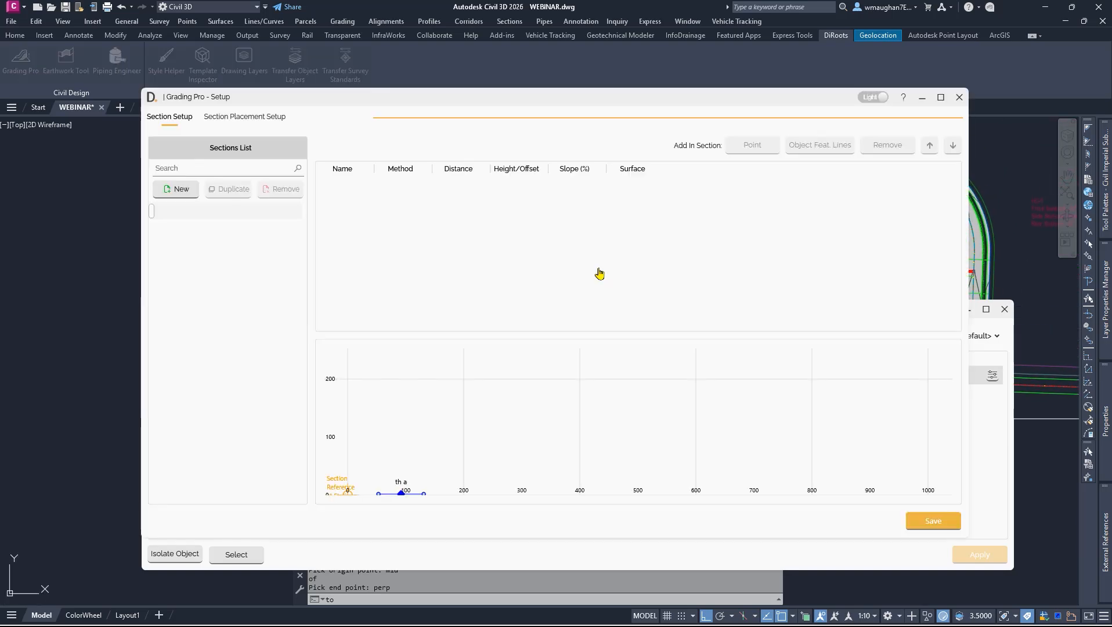
{"action": "left_click", "coordinate": [248, 123]}
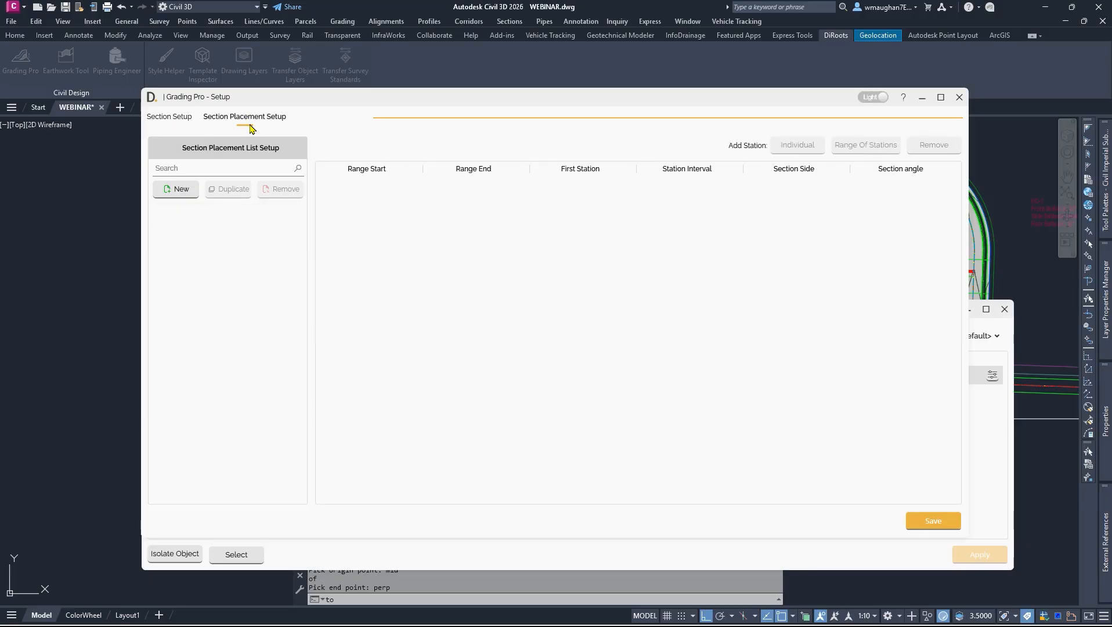
{"action": "left_click", "coordinate": [171, 191]}
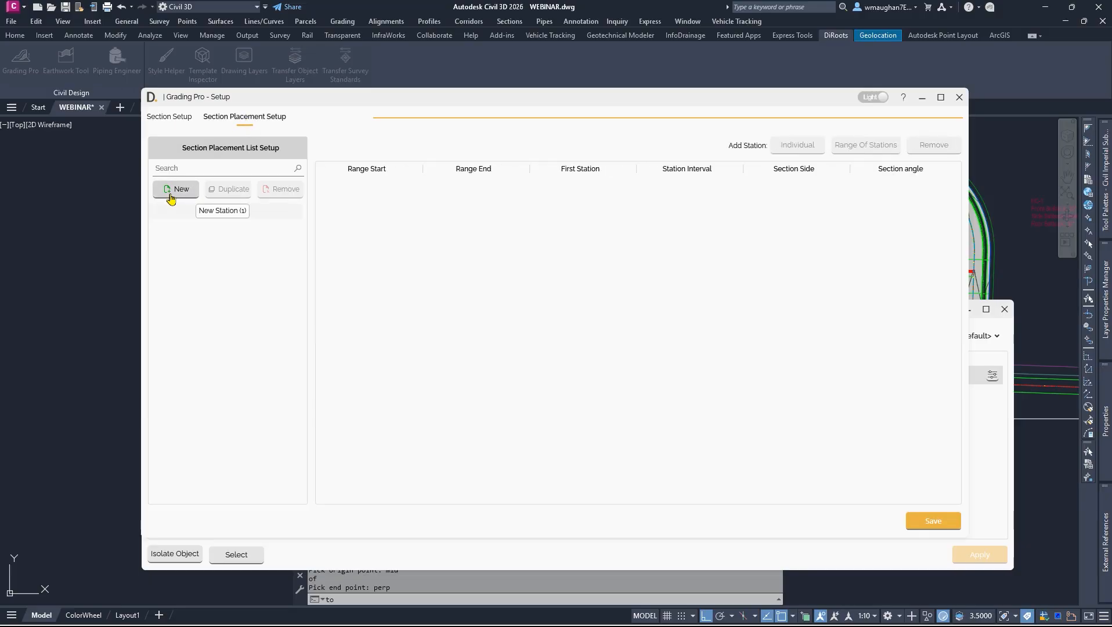
{"action": "left_click", "coordinate": [201, 214]}
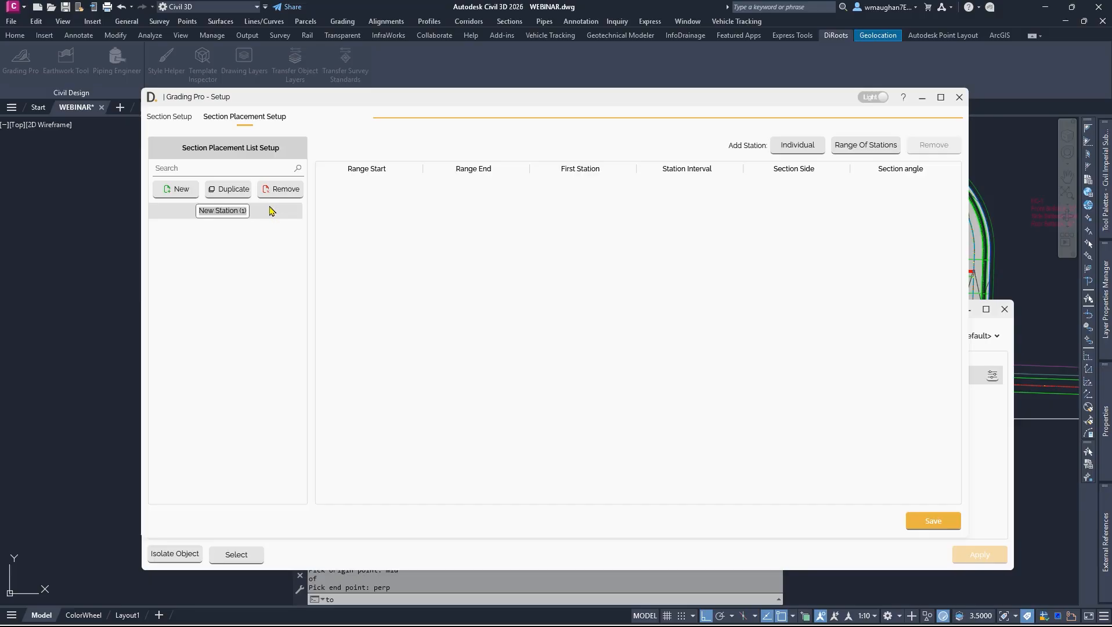
{"action": "type", "text": "mid of lots"}
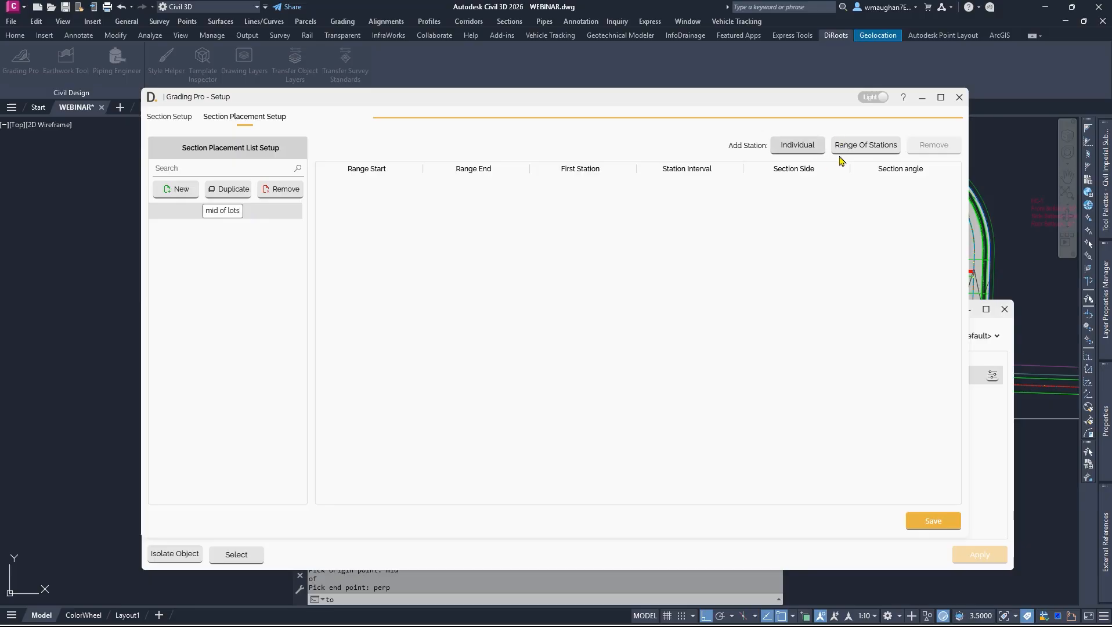
- Add an individual station at 0+85.24 by picking the east end of the southernmost shared lot line west of Twinhome Rd
{"action": "left_click", "coordinate": [798, 146]}
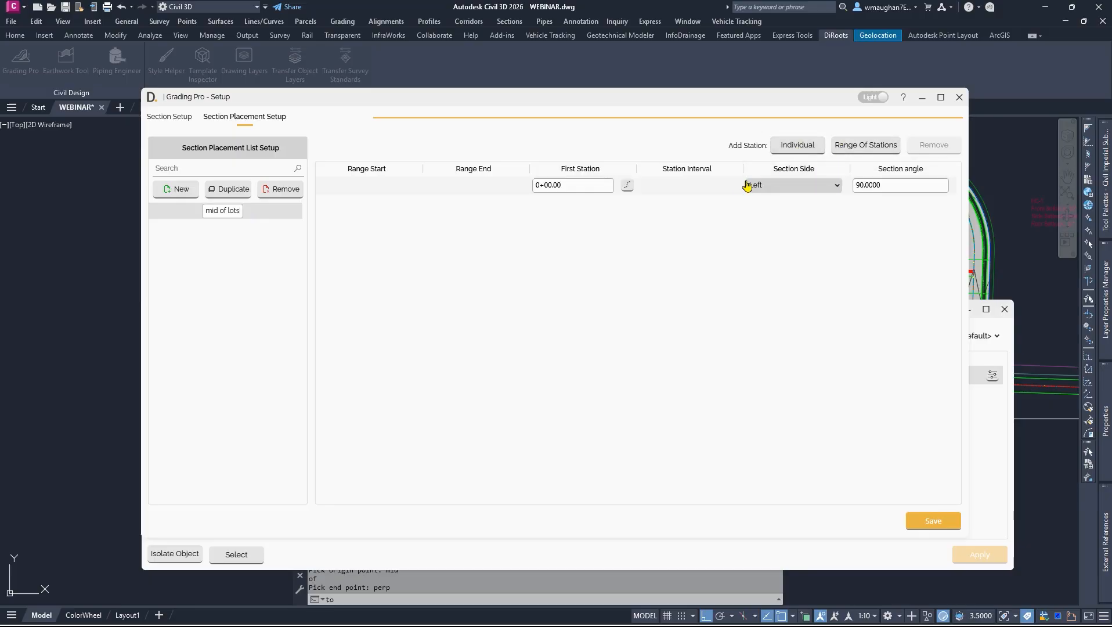
{"action": "left_click", "coordinate": [627, 185]}
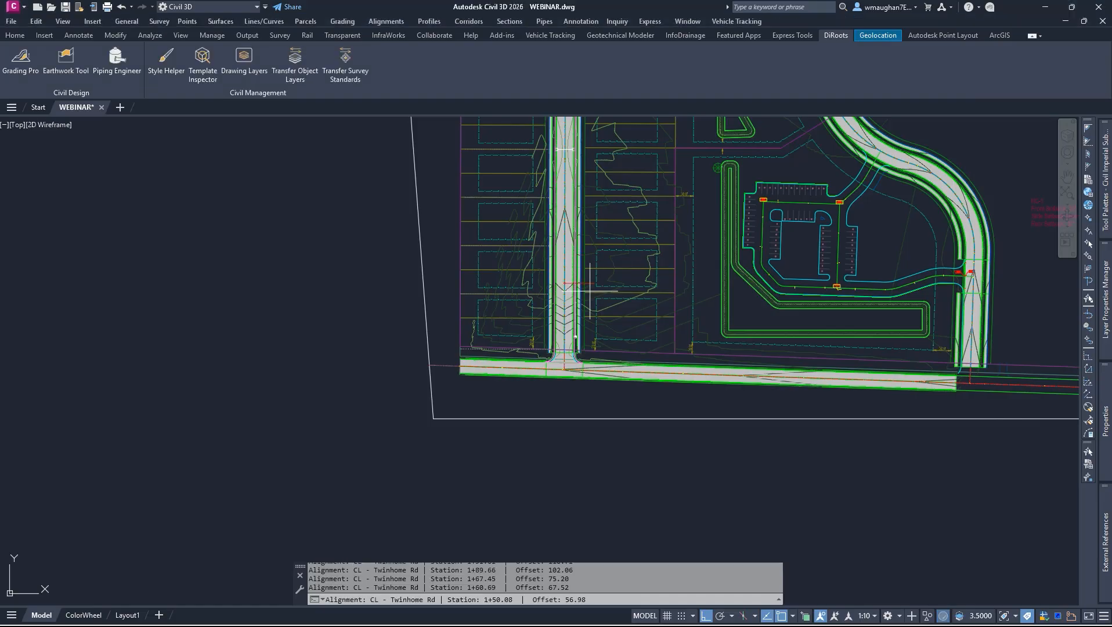
{"action": "scroll", "coordinate": [573, 310], "scroll_direction": "up", "scroll_amount": 4}
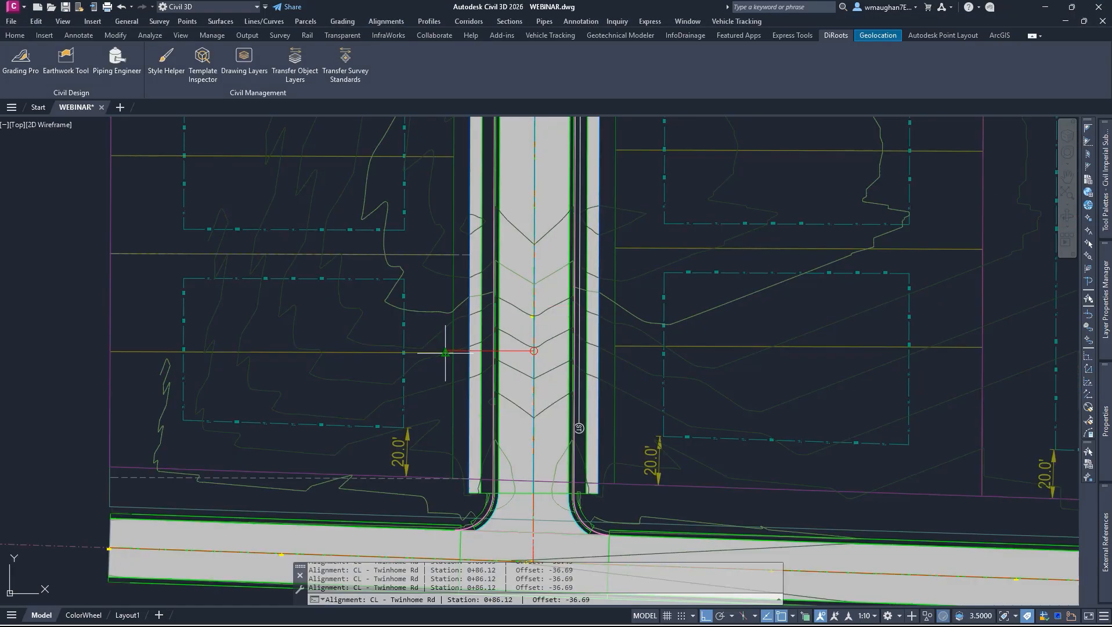
{"action": "scroll", "coordinate": [445, 352], "scroll_direction": "up", "scroll_amount": 4}
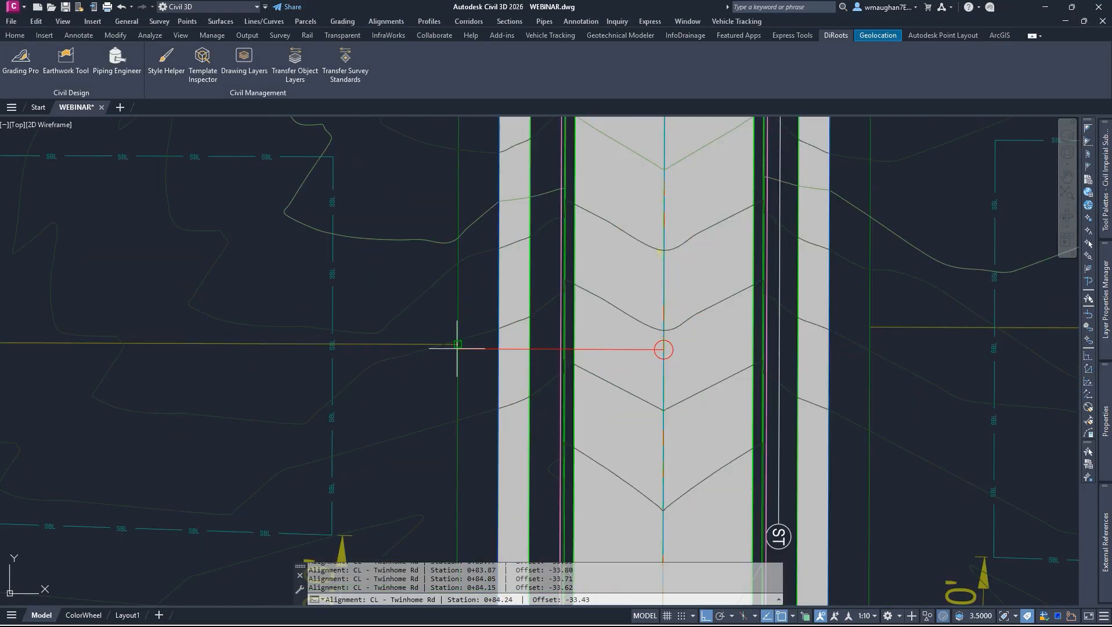
{"action": "left_click", "coordinate": [457, 344]}
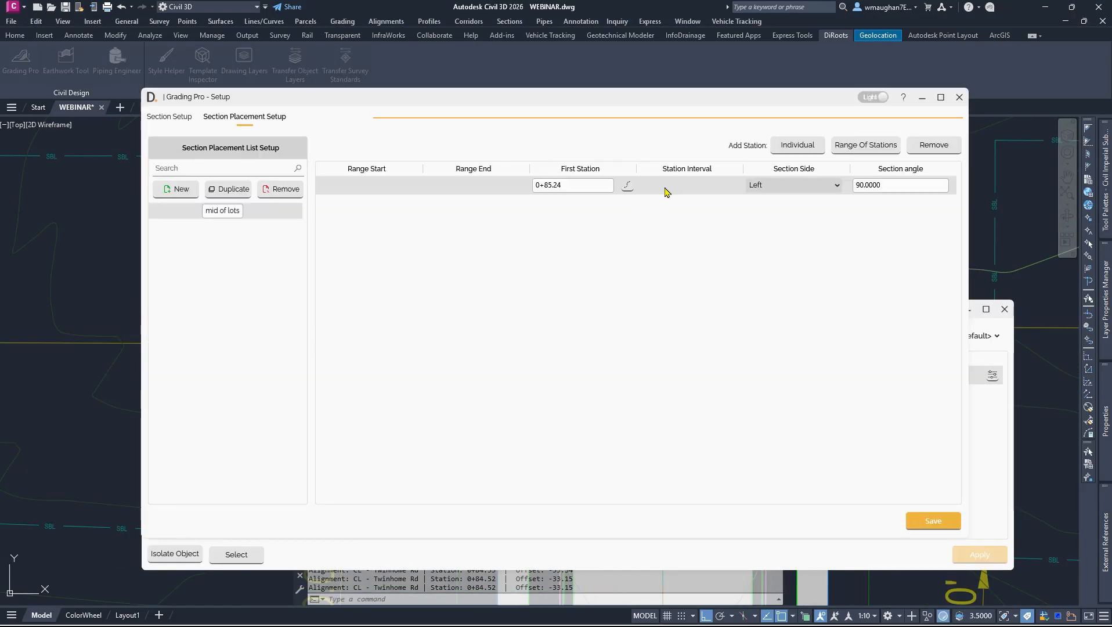
- Add a second individual station at 1+65.24 by picking the east end of the second lot line north of the first pick
{"action": "left_click", "coordinate": [782, 145]}
{"action": "left_click", "coordinate": [627, 204]}
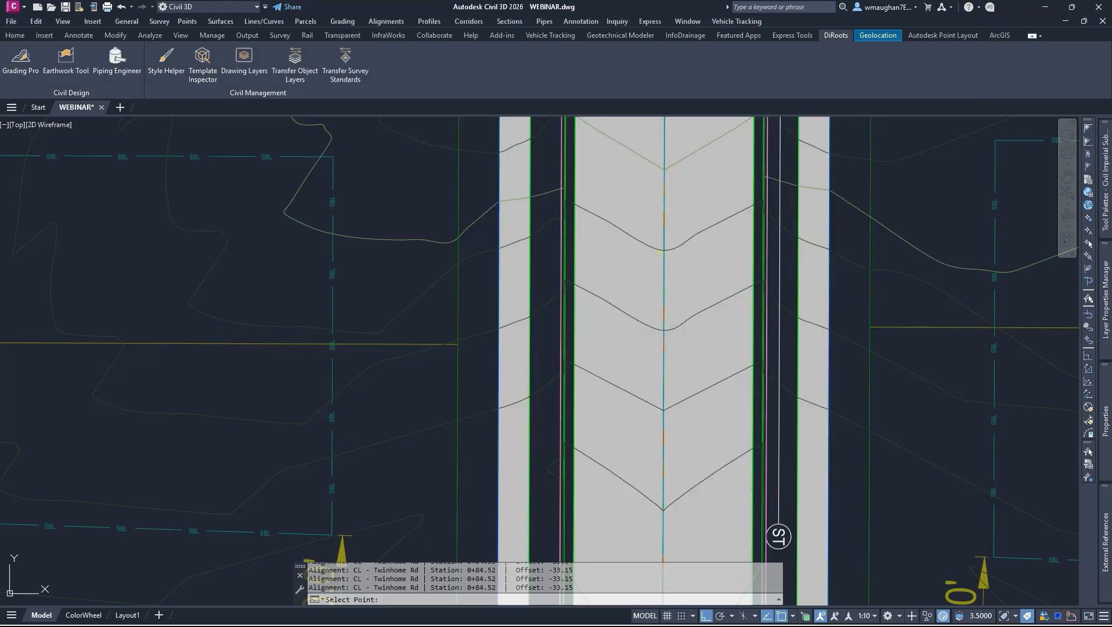
{"action": "scroll", "coordinate": [509, 278], "scroll_direction": "down", "scroll_amount": 4}
{"action": "middle_click_drag", "start_coordinate": [509, 278], "coordinate": [491, 383]}
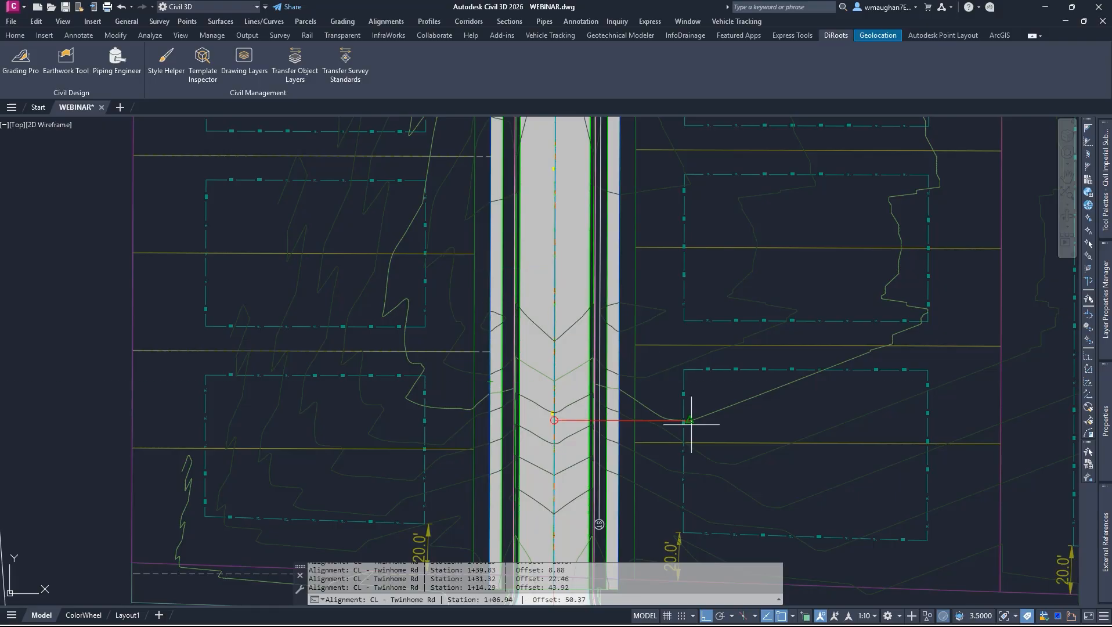
{"action": "left_click", "coordinate": [793, 617]}
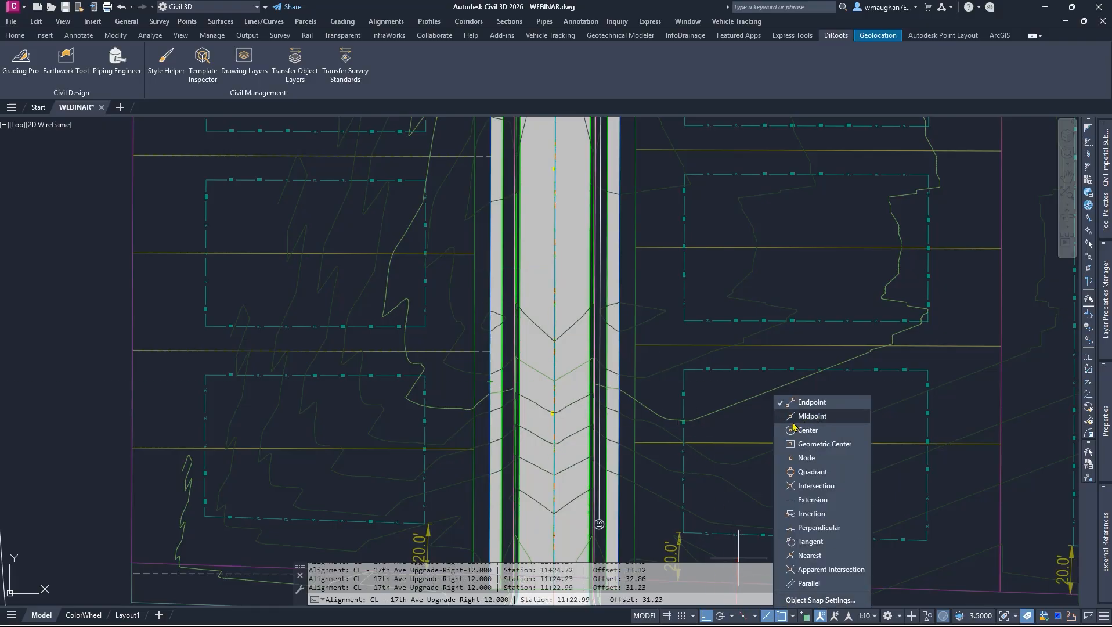
{"action": "left_click", "coordinate": [459, 262]}
{"action": "left_click", "coordinate": [475, 254]}
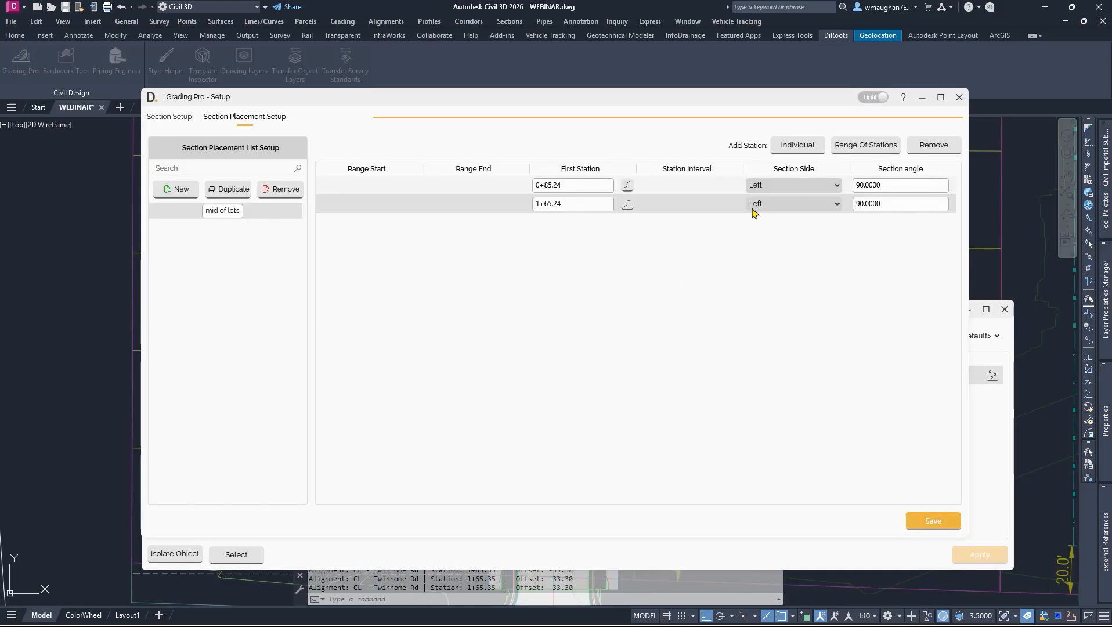
- Add individual stations at 2+45.24 and 3+25.21 by picking every second lot line end northward along the road's west side
{"action": "left_click", "coordinate": [803, 159]}
{"action": "left_click", "coordinate": [627, 223]}
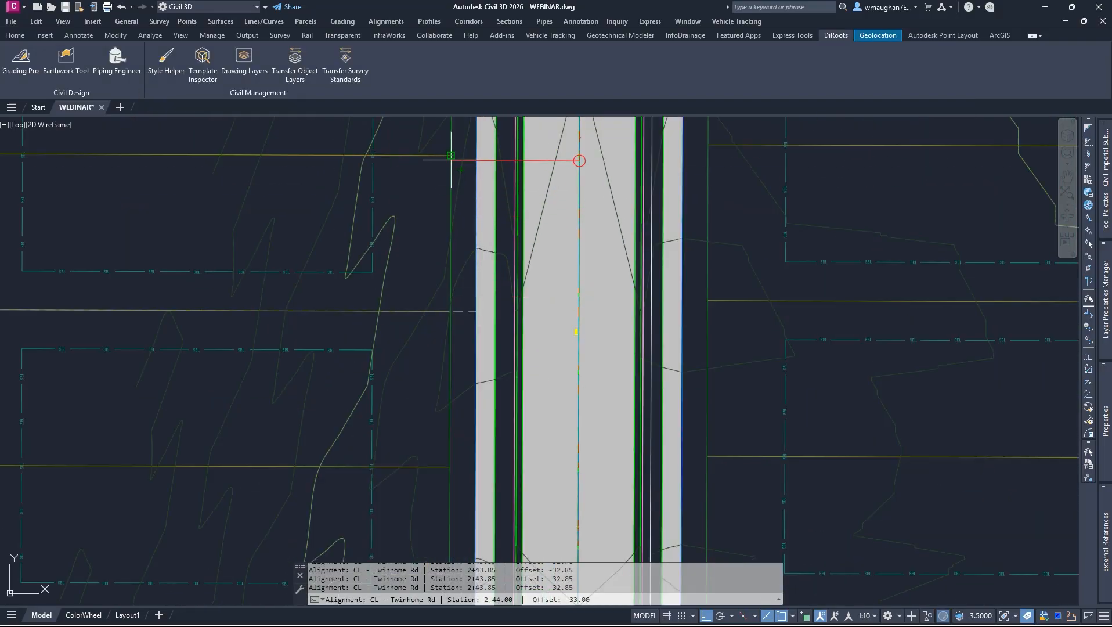
{"action": "left_click", "coordinate": [448, 162]}
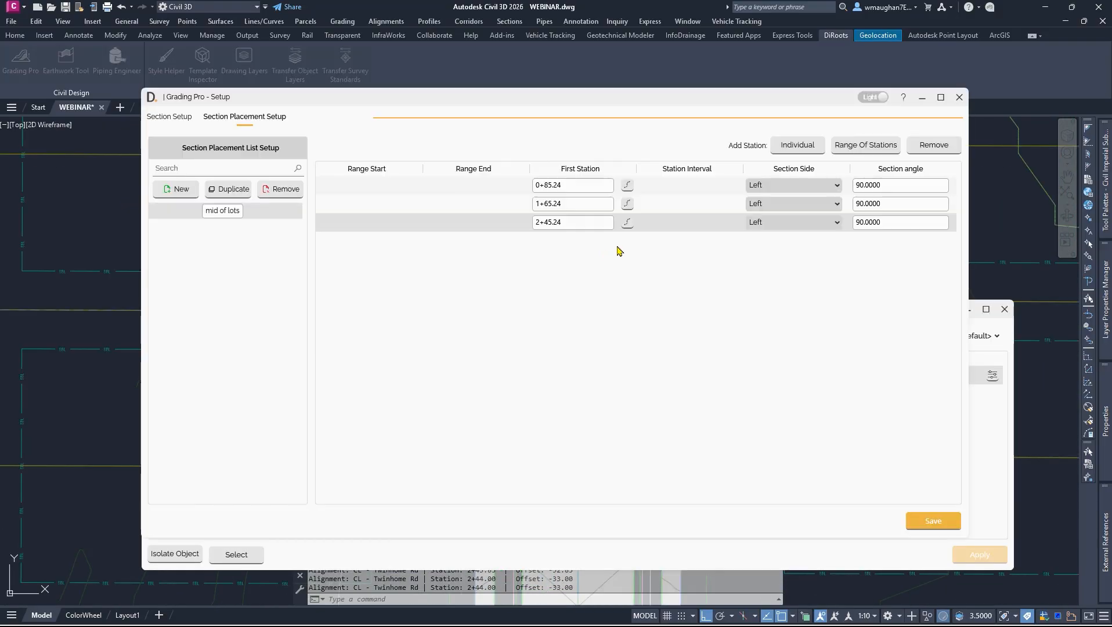
{"action": "left_click", "coordinate": [801, 152]}
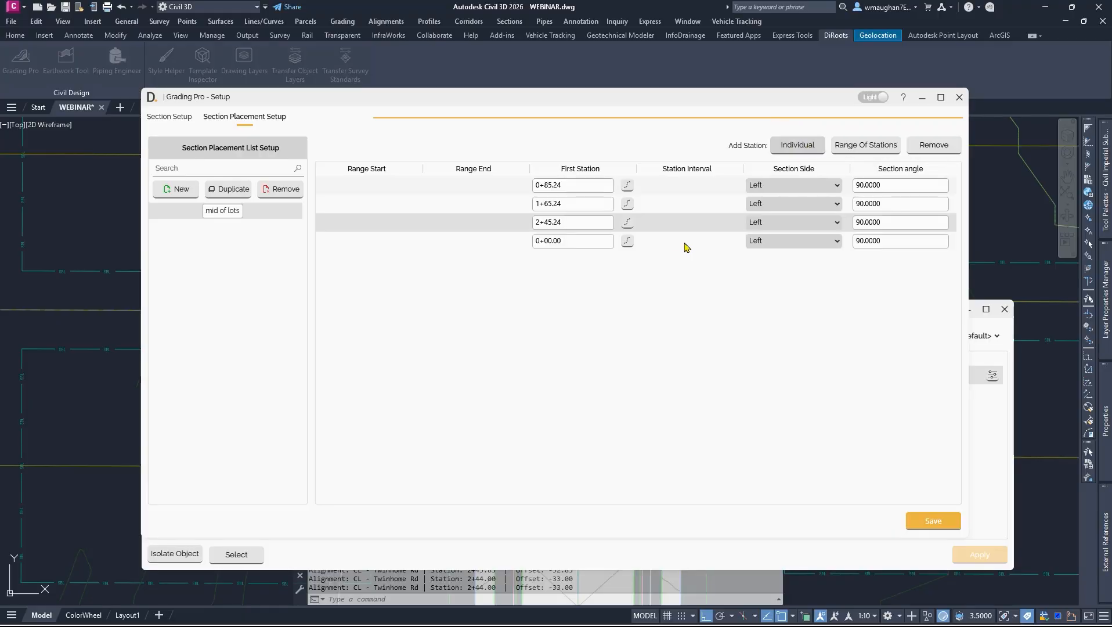
{"action": "left_click", "coordinate": [627, 240]}
{"action": "scroll", "coordinate": [488, 313], "scroll_direction": "down", "scroll_amount": 3}
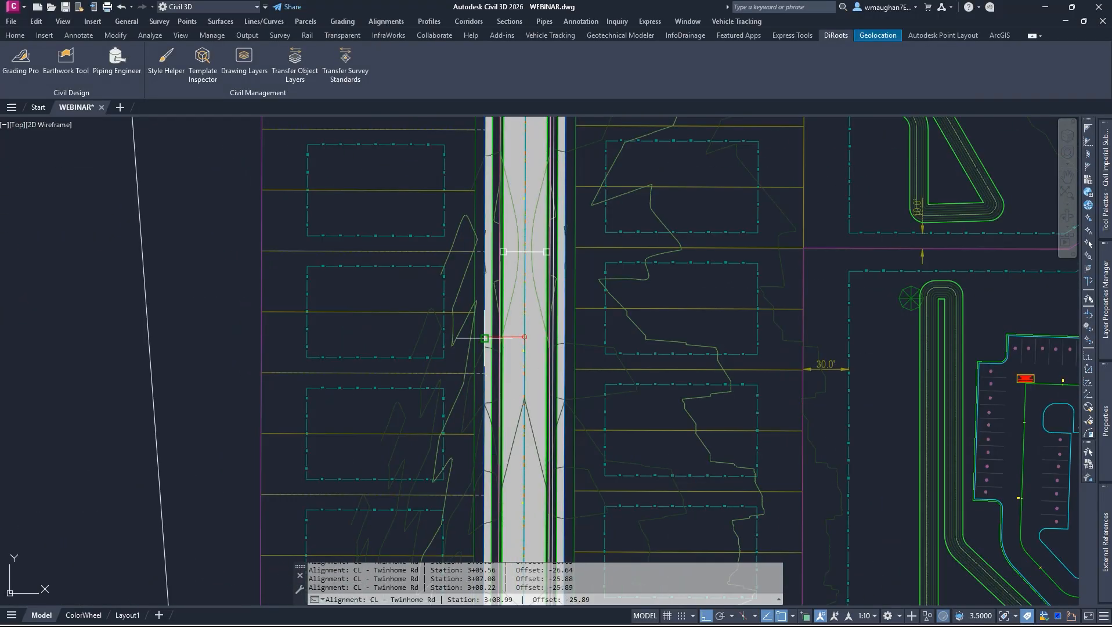
{"action": "left_click", "coordinate": [477, 312]}
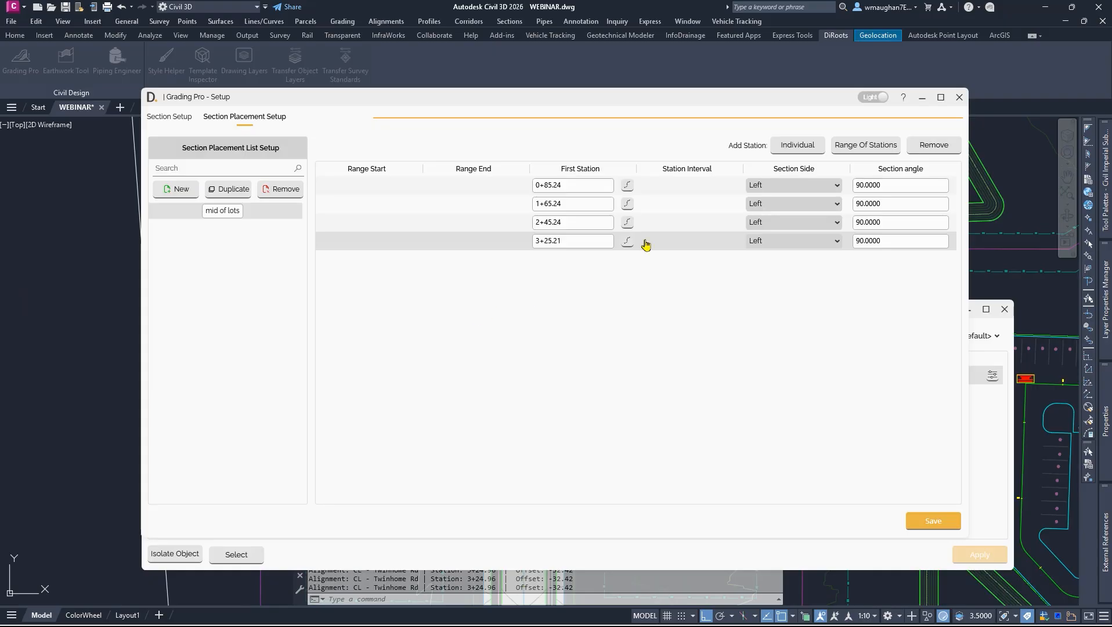
- Add a fifth individual station at 4+85.24 by picking a lot line end farther north on the road's west side
{"action": "left_click", "coordinate": [796, 146]}
{"action": "left_click", "coordinate": [627, 259]}
{"action": "middle_click_drag", "start_coordinate": [493, 241], "coordinate": [486, 366]}
{"action": "left_click", "coordinate": [469, 196]}
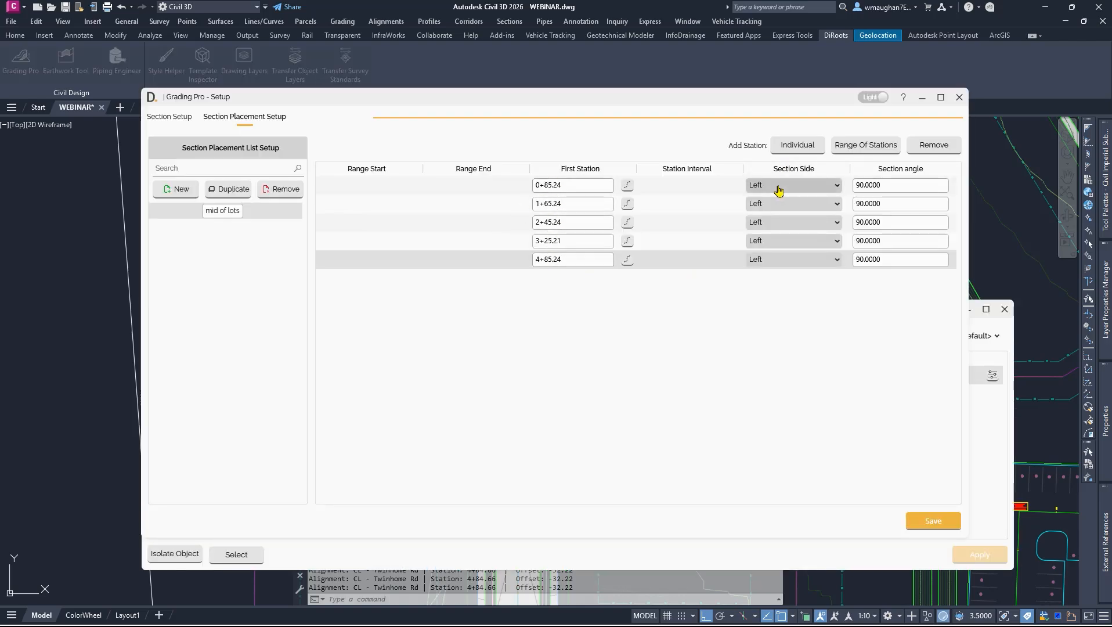
{"action": "left_click_drag", "start_coordinate": [721, 102], "coordinate": [719, 300]}
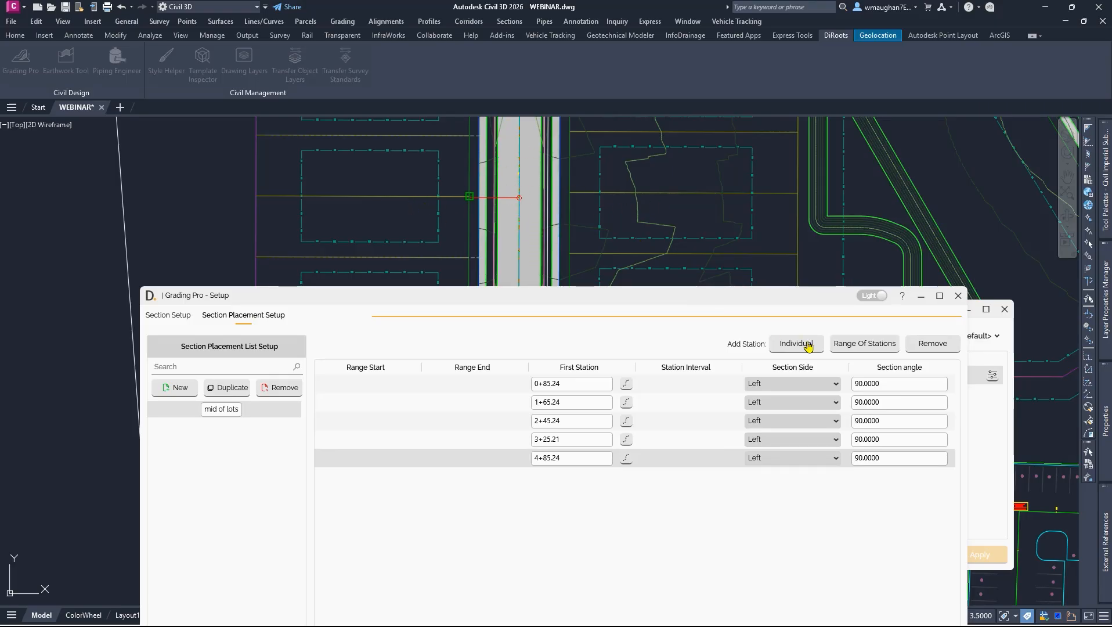
- Save the mid of lots station list and store the grading configuration as a new profile named web2
{"action": "left_click_drag", "start_coordinate": [801, 295], "coordinate": [871, 121]}
{"action": "left_click", "coordinate": [1010, 547]}
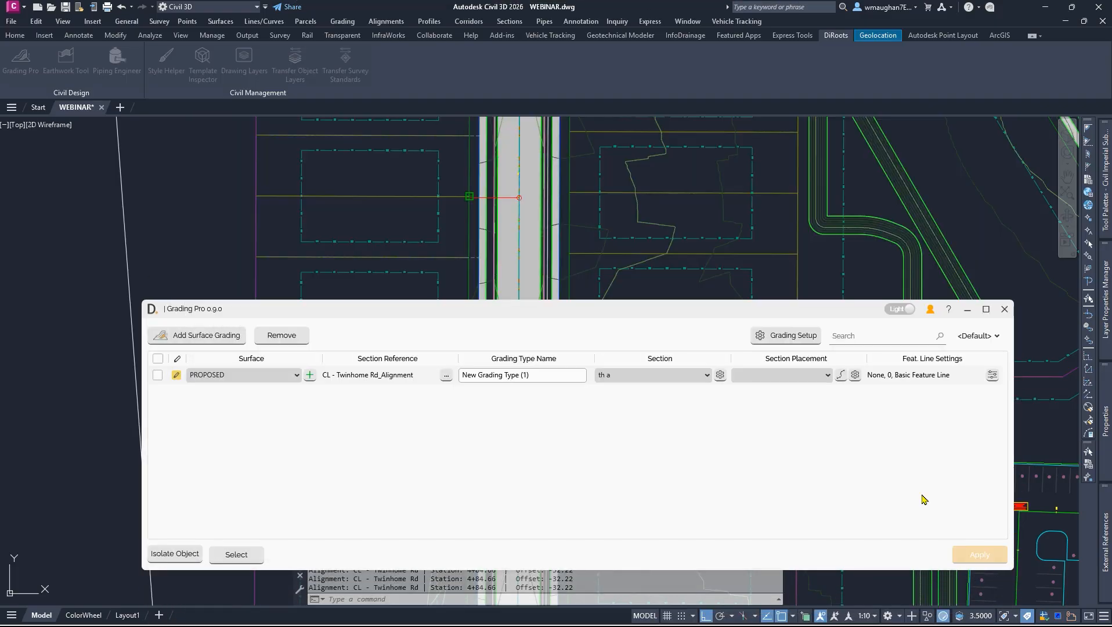
{"action": "left_click", "coordinate": [987, 337]}
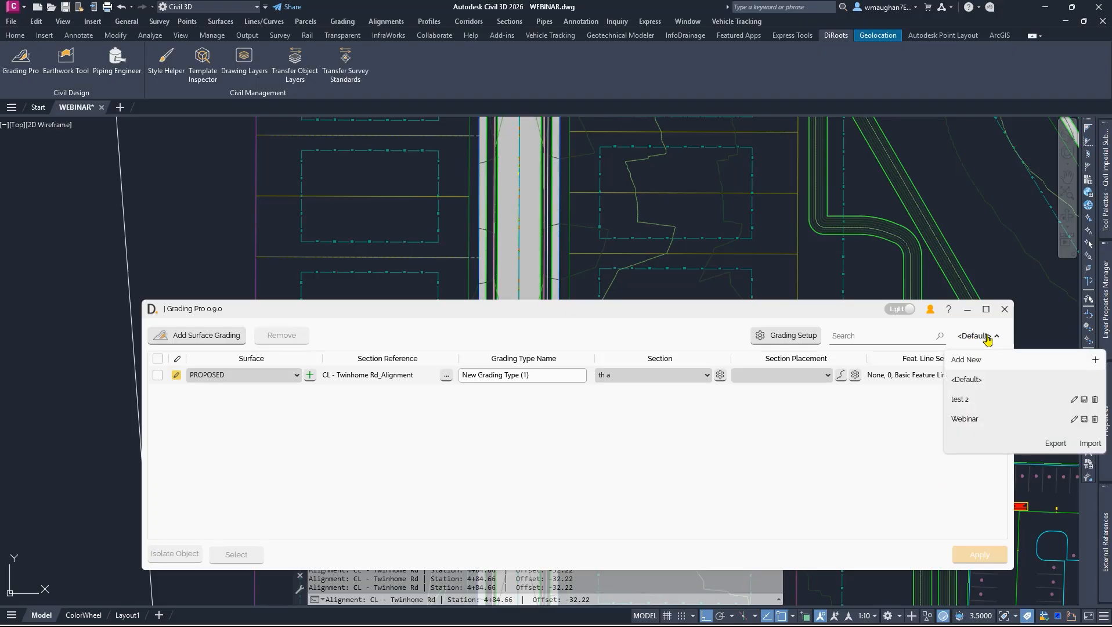
{"action": "left_click", "coordinate": [976, 365]}
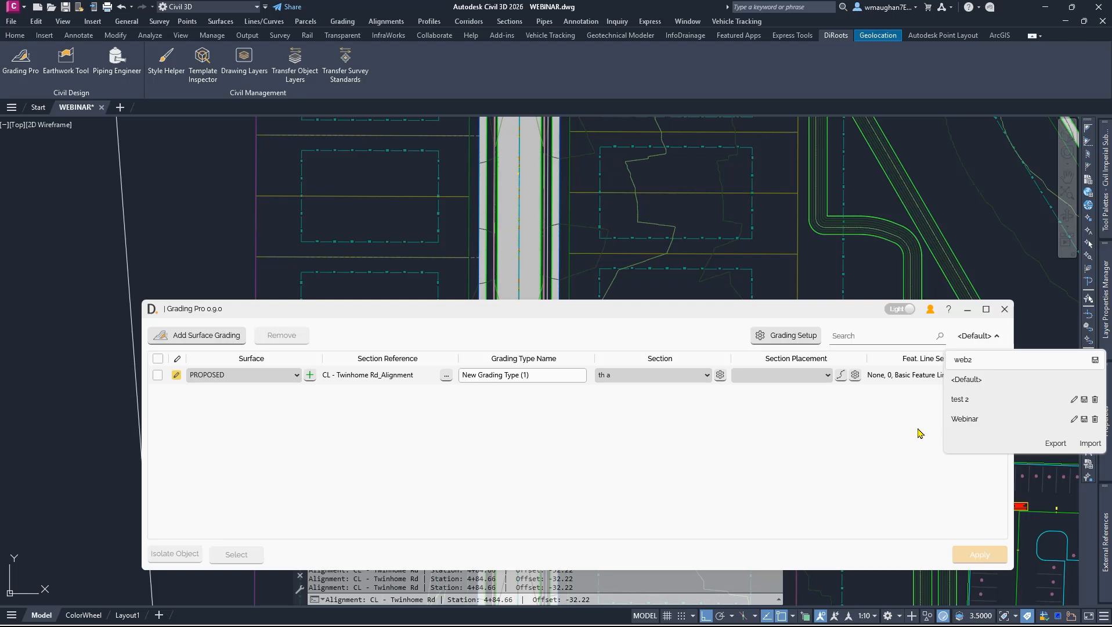
{"action": "left_click", "coordinate": [1095, 361]}
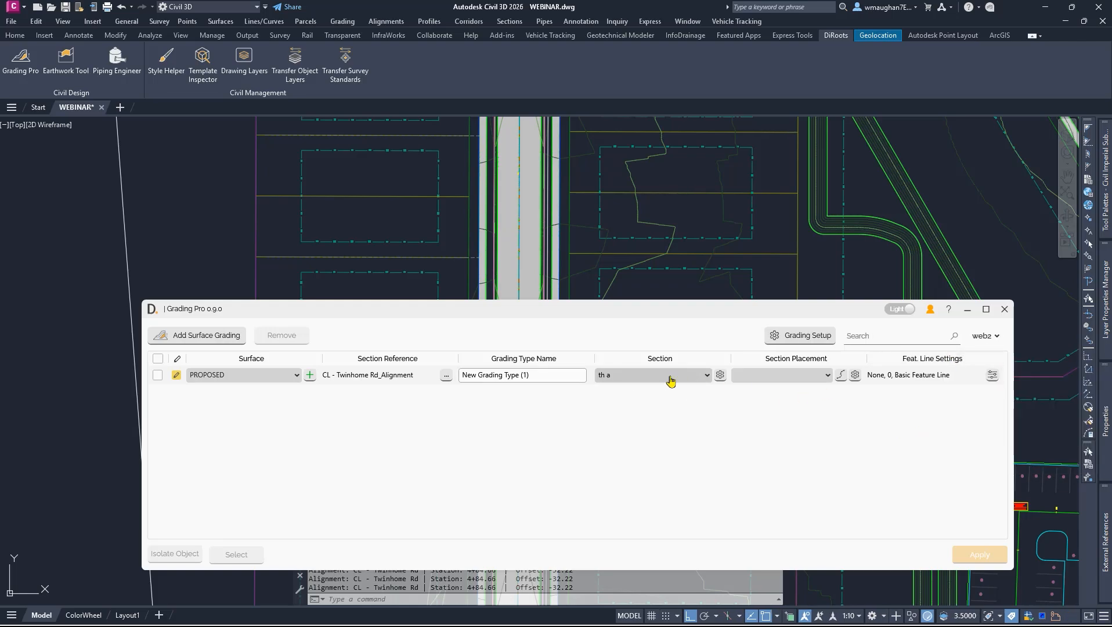
- Assign the mid of lots section placement to the PROPOSED surface grading and name its grading type Study 1
{"action": "left_click", "coordinate": [826, 376]}
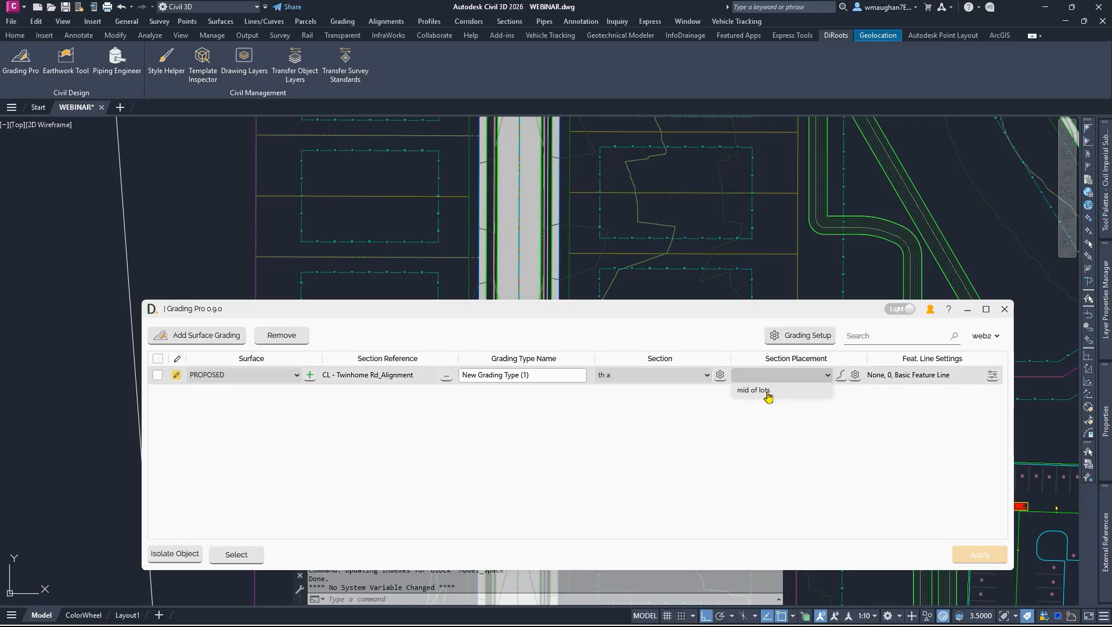
{"action": "left_click", "coordinate": [760, 391]}
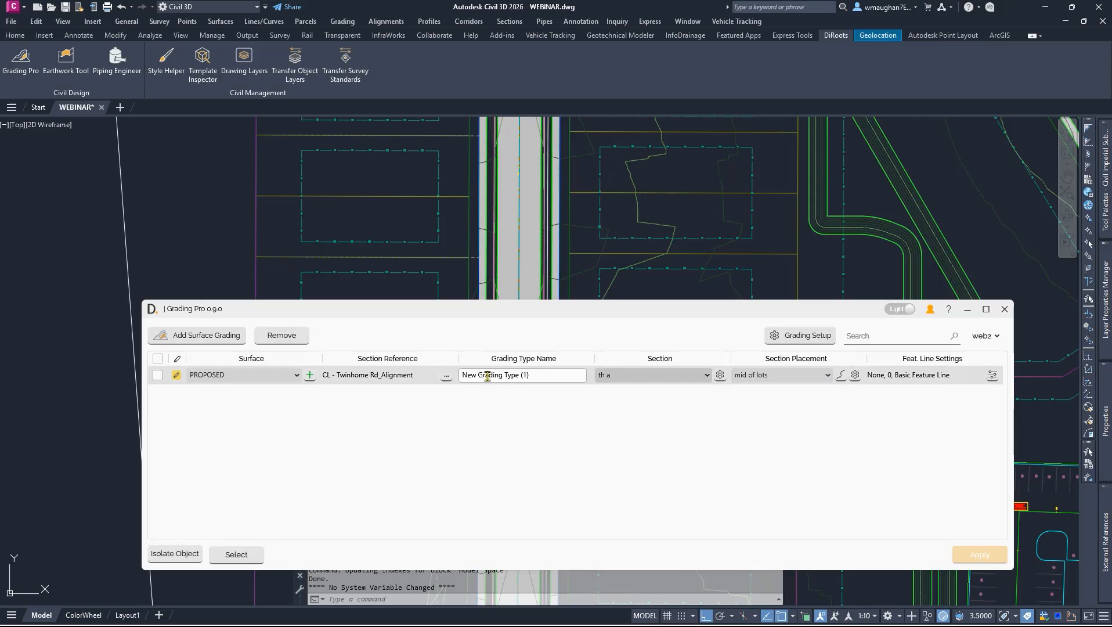
{"action": "left_click_drag", "start_coordinate": [534, 375], "coordinate": [463, 377]}
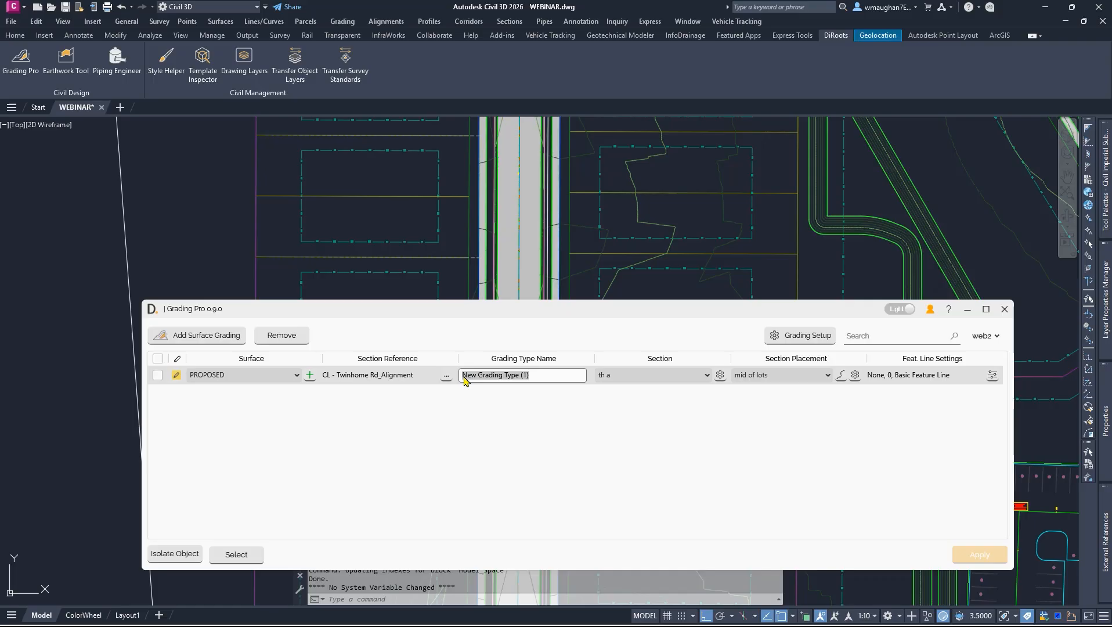
{"action": "type", "text": "styudy 1"}
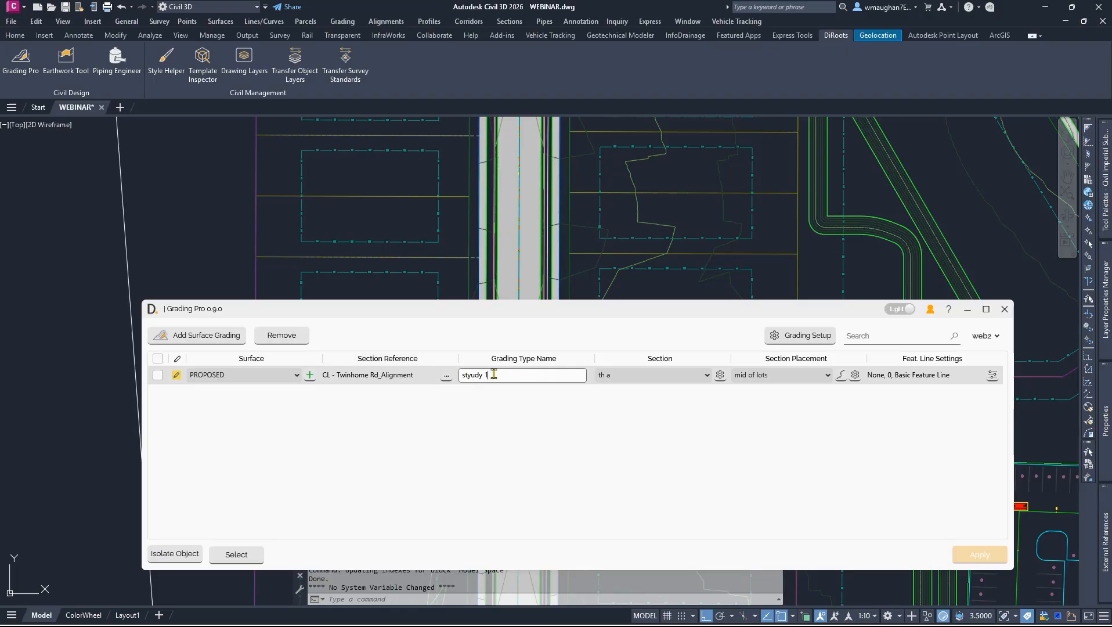
{"action": "left_click_drag", "start_coordinate": [494, 374], "coordinate": [415, 366]}
{"action": "type", "text": "St"}
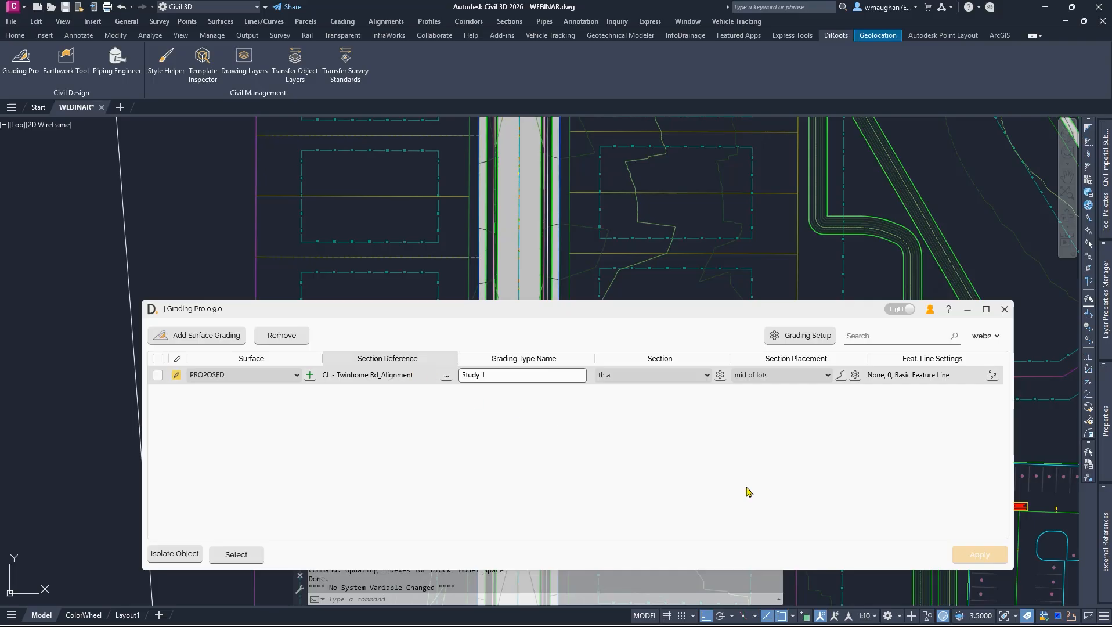
- Configure the grading's feature lines with site Buildings, layer 24003-GRAD|Bldg and style Building Misc
{"action": "left_click", "coordinate": [993, 375]}
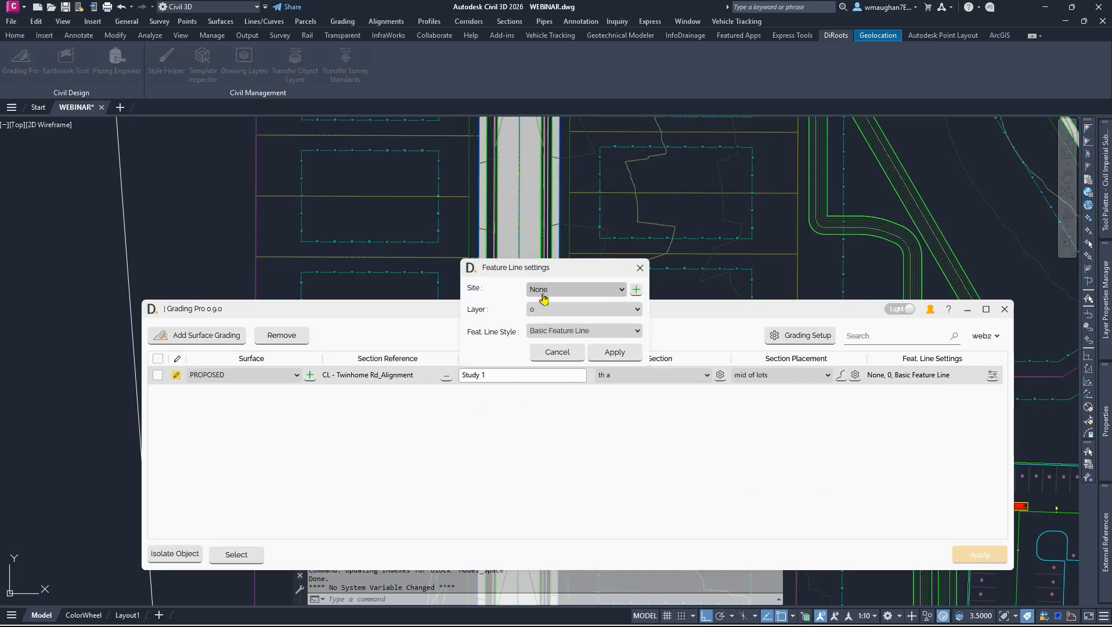
{"action": "left_click", "coordinate": [548, 292]}
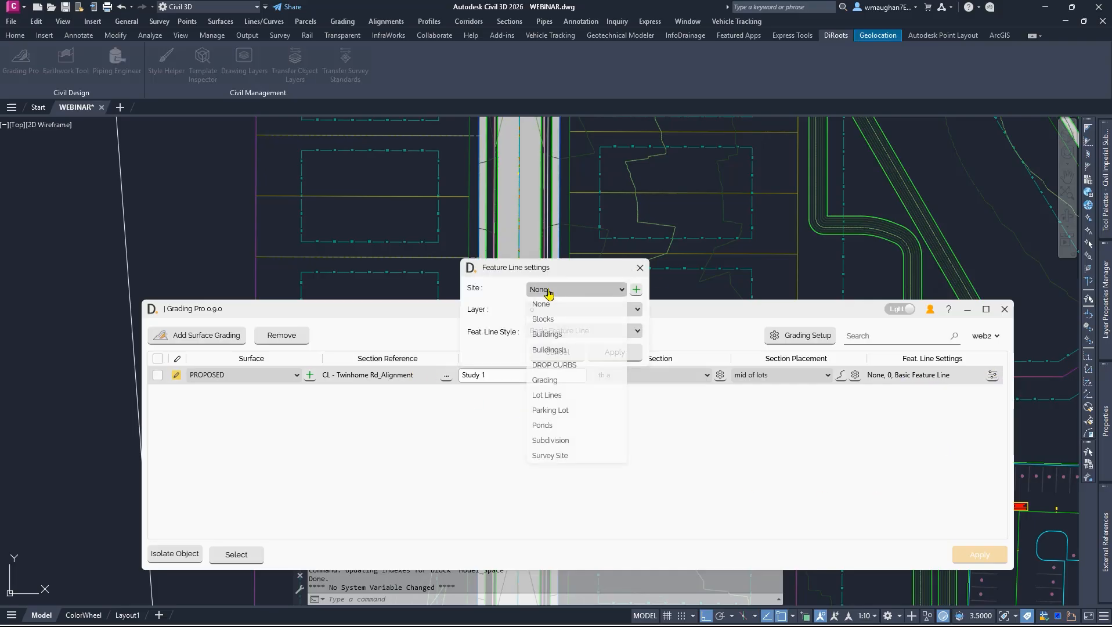
{"action": "left_click", "coordinate": [546, 341]}
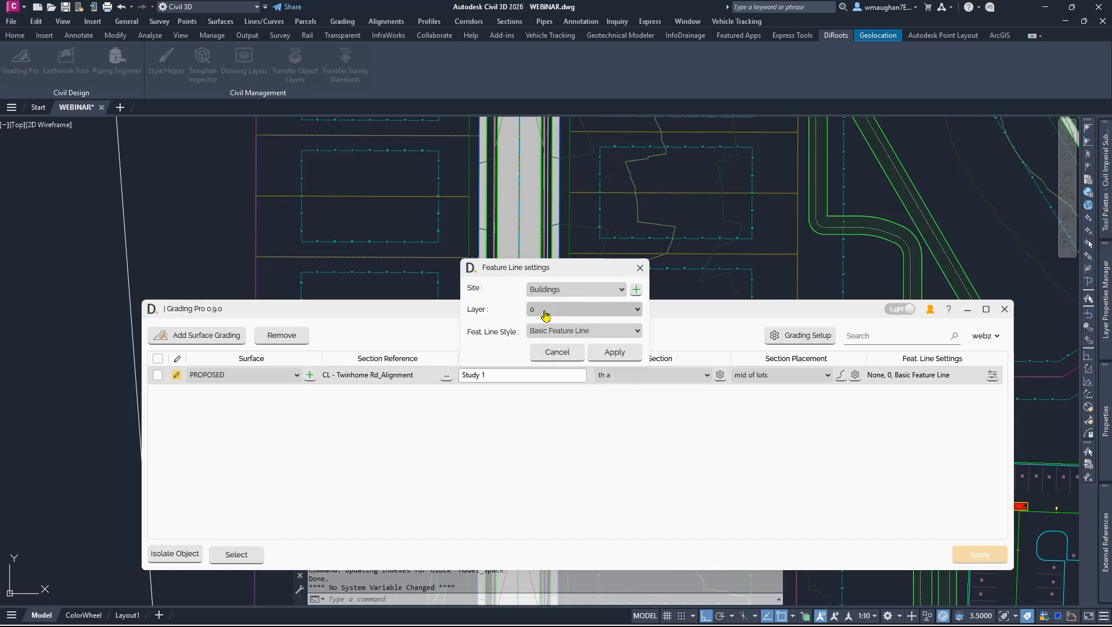
{"action": "left_click", "coordinate": [546, 313]}
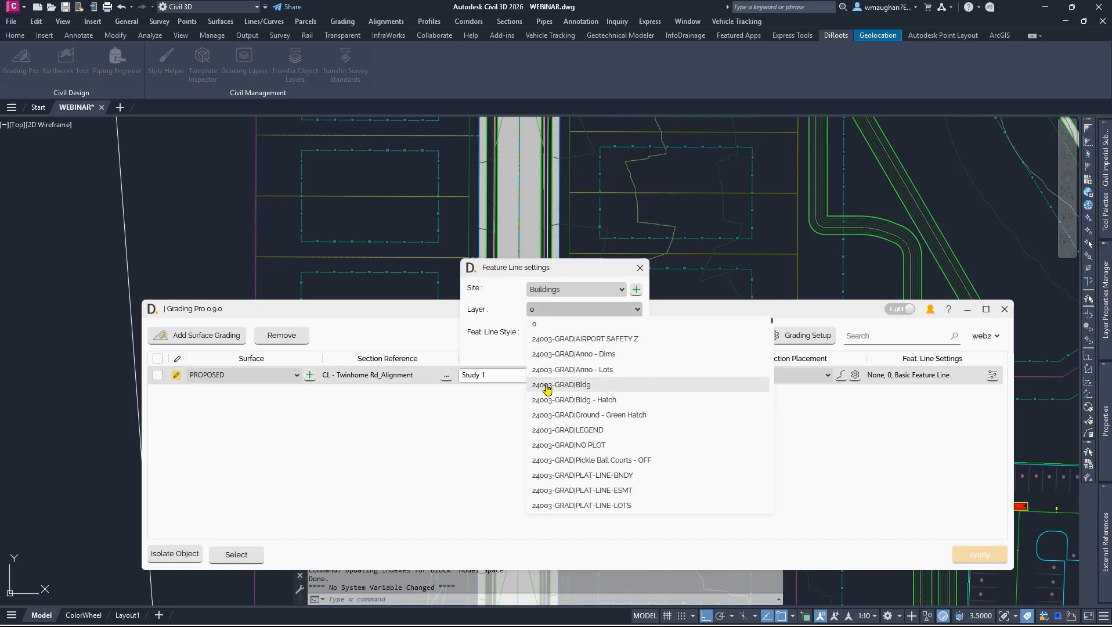
{"action": "left_click", "coordinate": [552, 384]}
{"action": "left_click", "coordinate": [564, 332]}
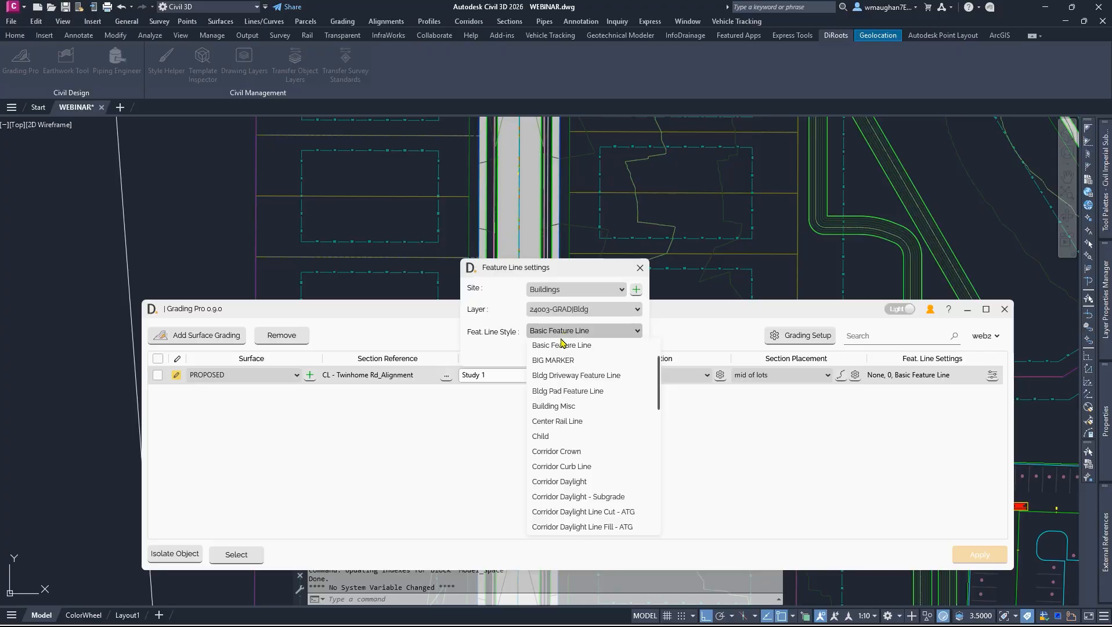
{"action": "scroll", "coordinate": [560, 360], "scroll_direction": "up", "scroll_amount": 1}
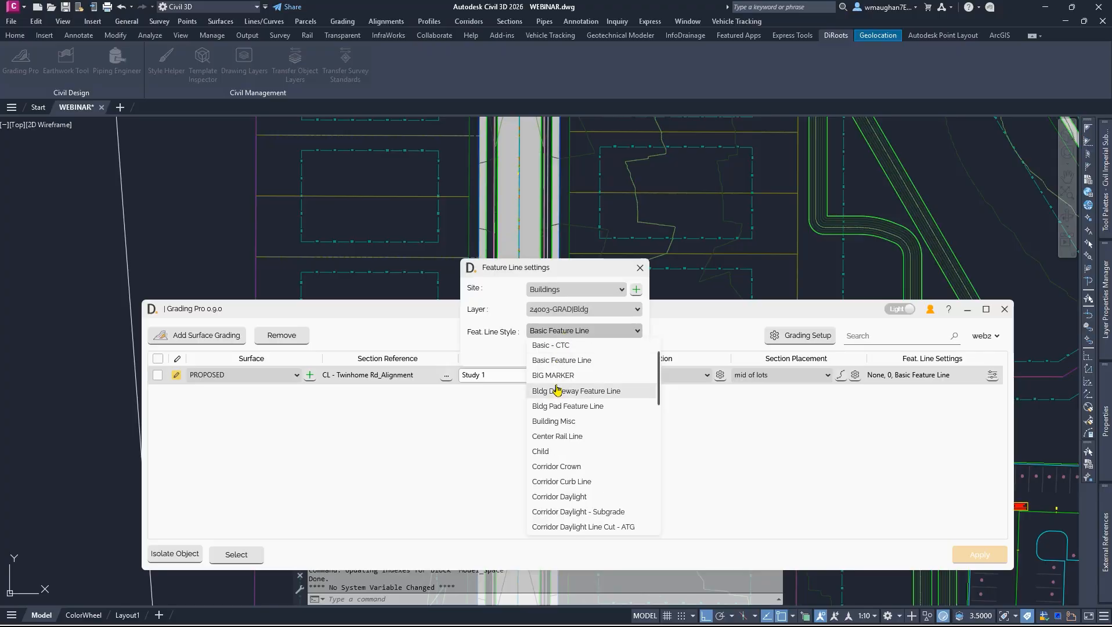
{"action": "left_click", "coordinate": [555, 421]}
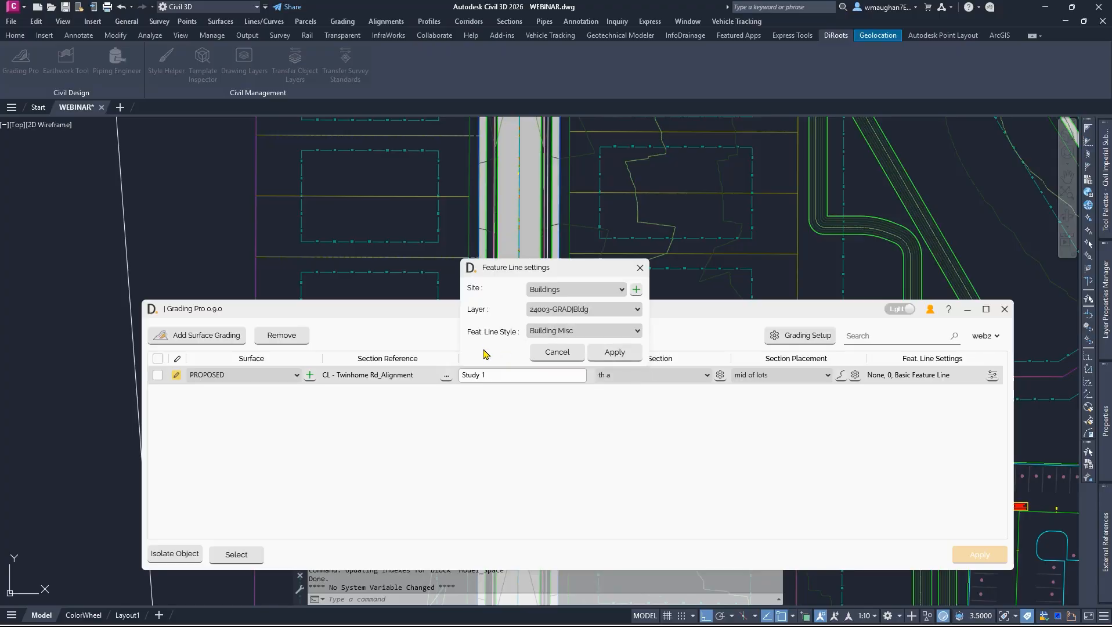
{"action": "left_click", "coordinate": [608, 352]}
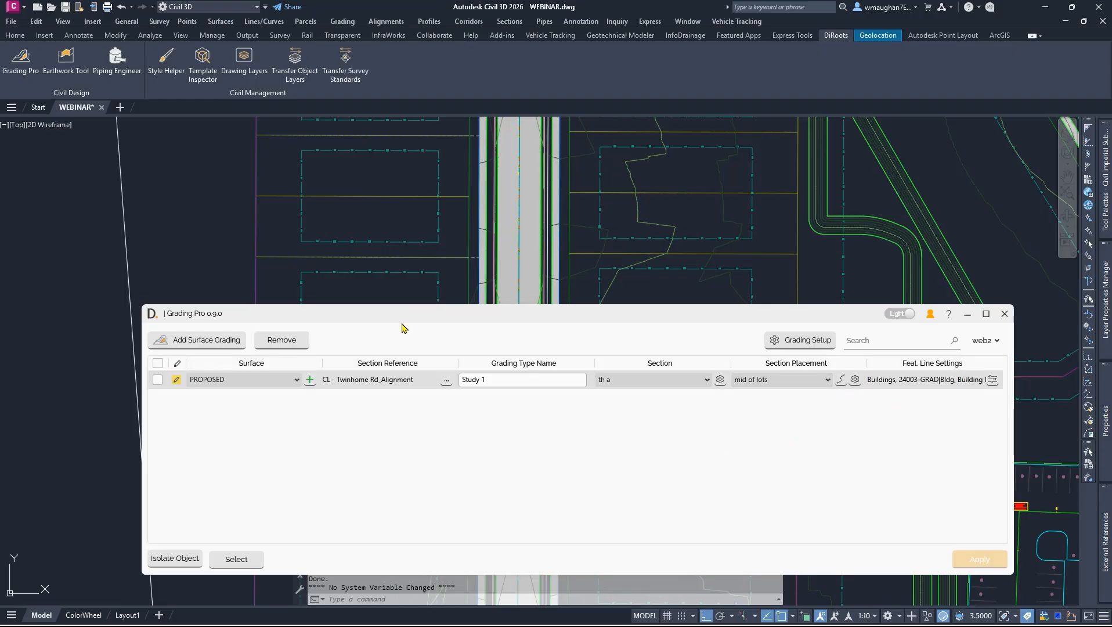
- Apply the Study 1 grading to place the buildings on the lots west of Twinhome Rd
{"action": "left_click_drag", "start_coordinate": [405, 325], "coordinate": [436, 424]}
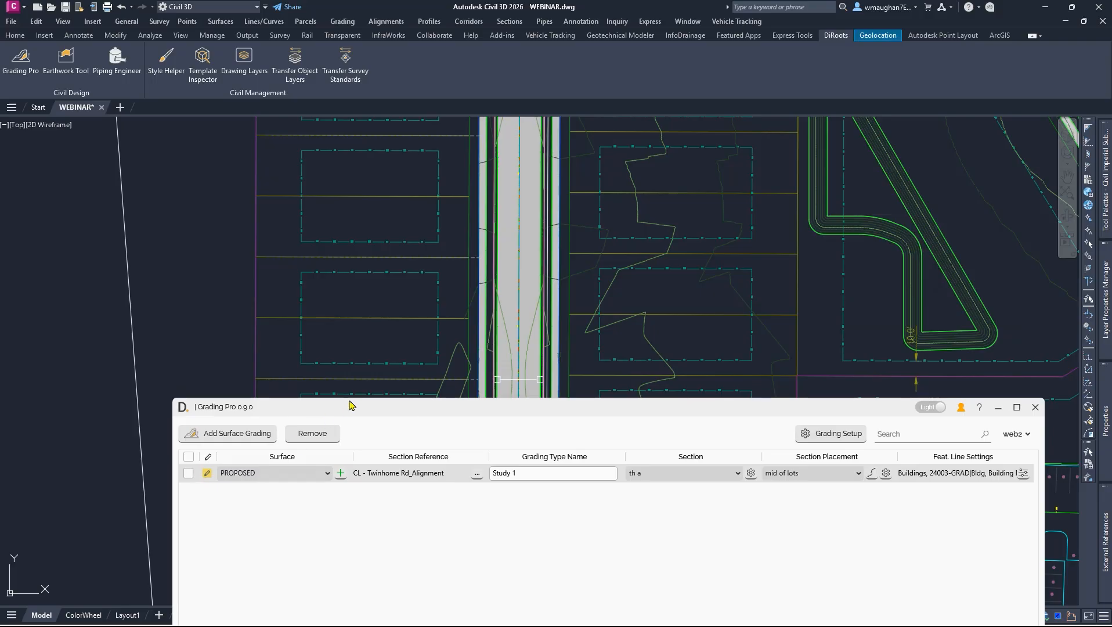
{"action": "scroll", "coordinate": [398, 273], "scroll_direction": "down", "scroll_amount": 5}
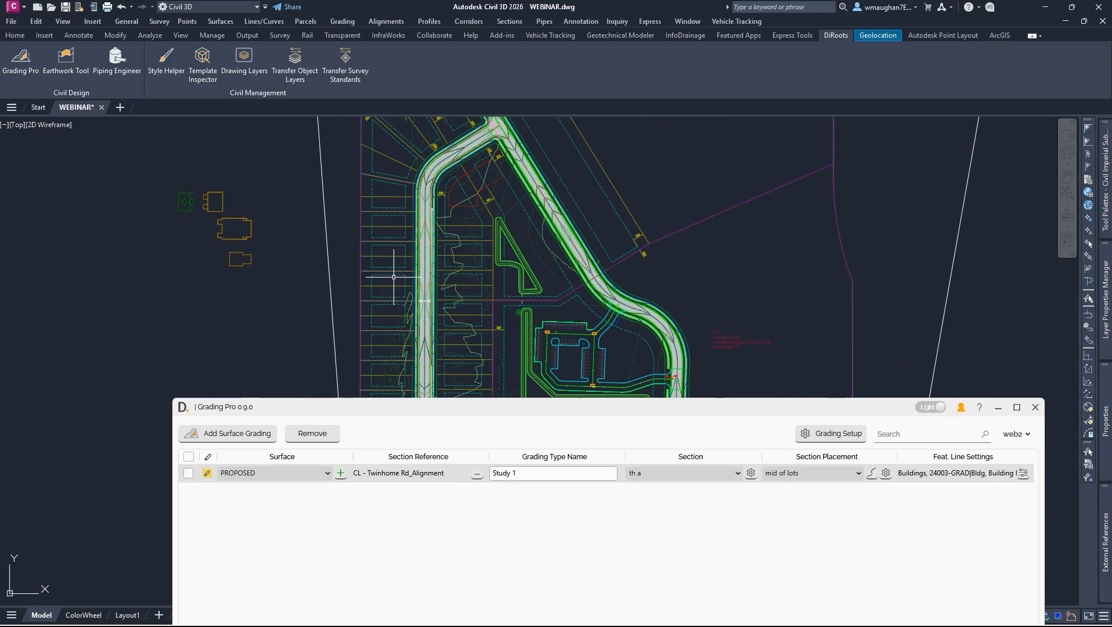
{"action": "scroll", "coordinate": [431, 213], "scroll_direction": "down", "scroll_amount": 2}
{"action": "middle_click_drag", "start_coordinate": [407, 346], "coordinate": [407, 306]}
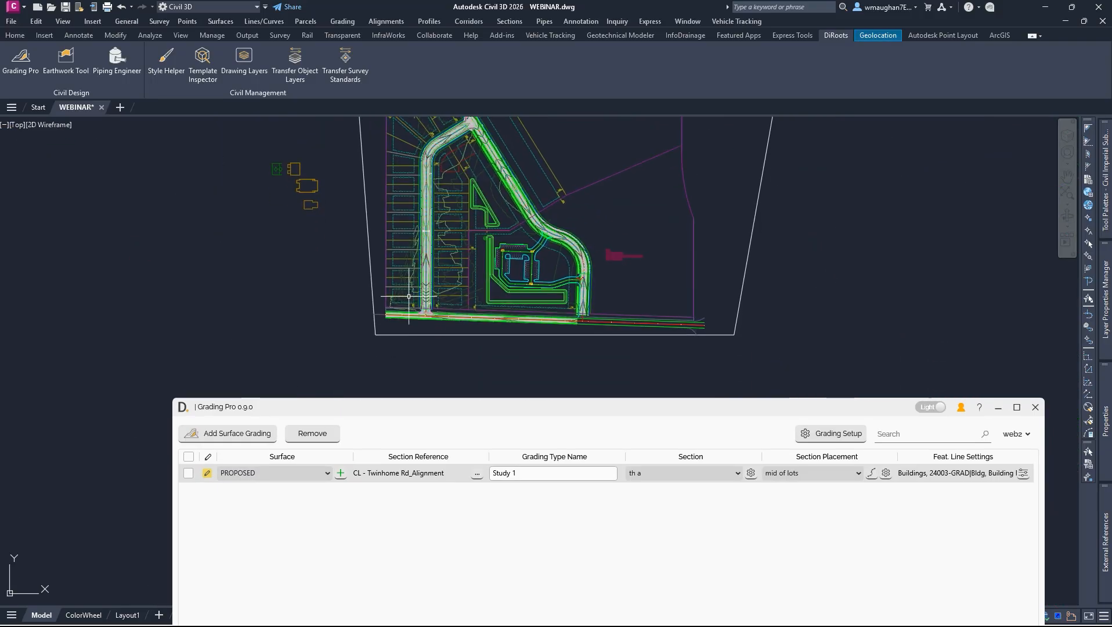
{"action": "scroll", "coordinate": [380, 302], "scroll_direction": "up", "scroll_amount": 2}
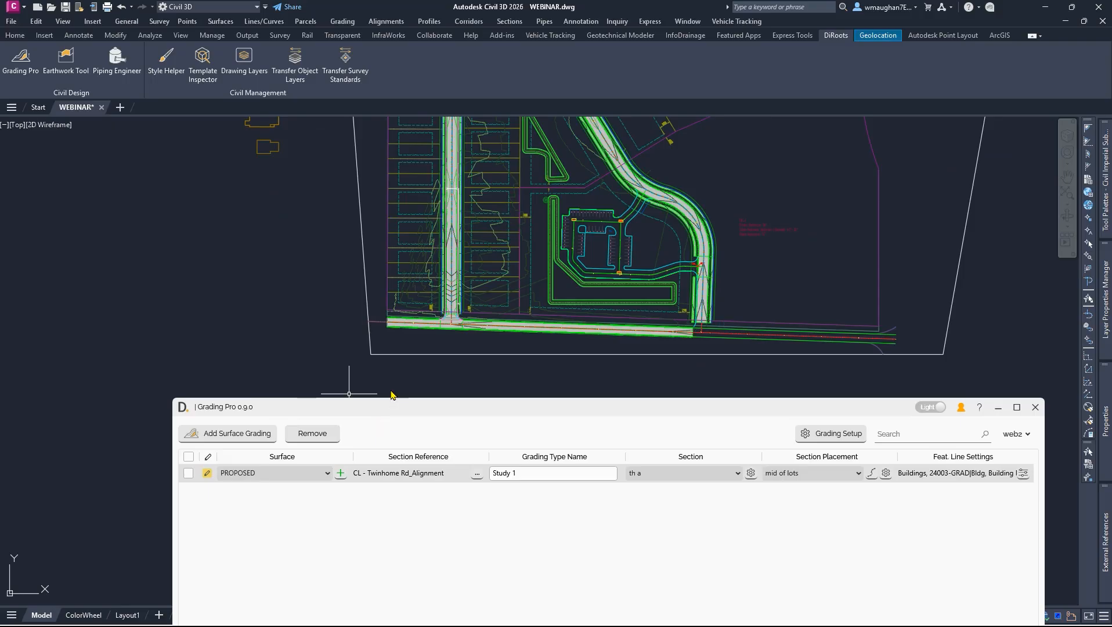
{"action": "left_click_drag", "start_coordinate": [398, 408], "coordinate": [373, 349]}
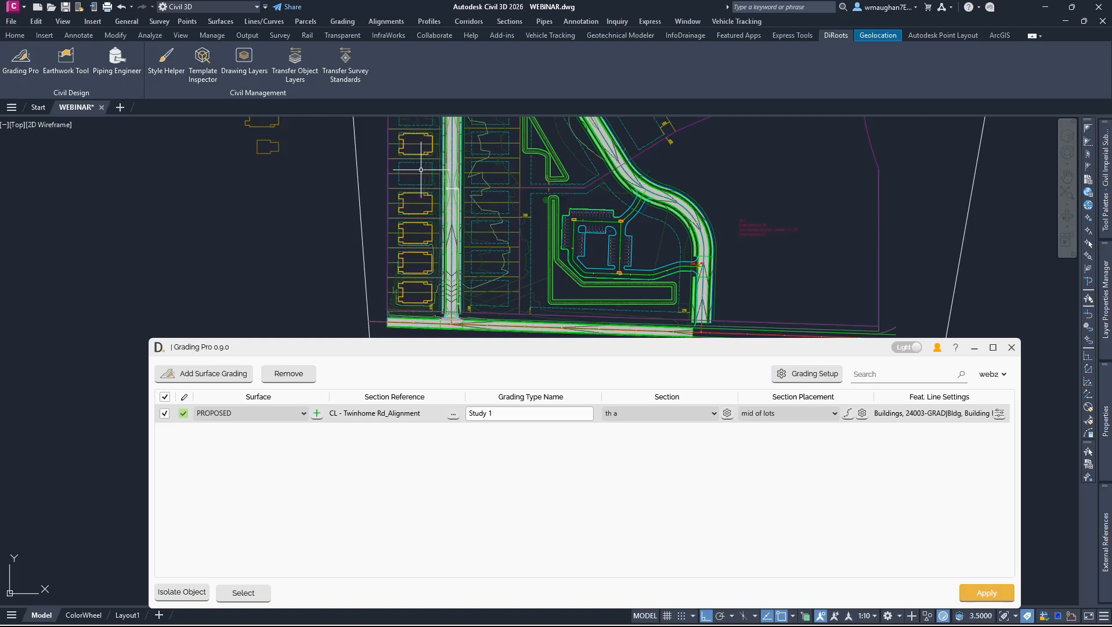
- Add an individual station at 4+05.24 to mid of lots by picking the skipped lot line's east end, and save the setup
{"action": "scroll", "coordinate": [444, 171], "scroll_direction": "up", "scroll_amount": 8}
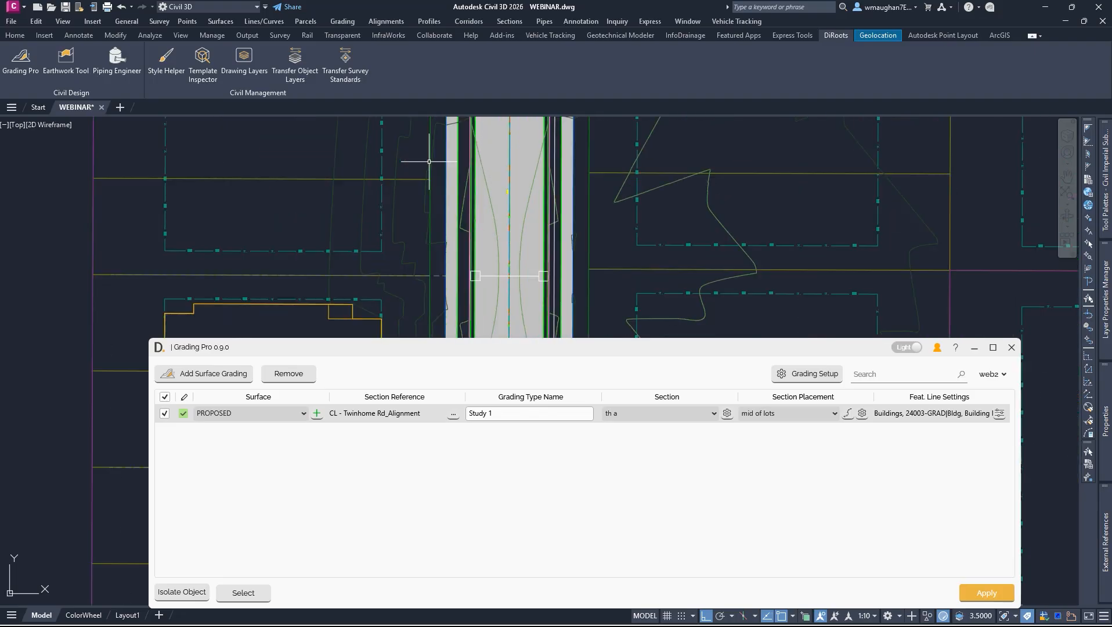
{"action": "left_click", "coordinate": [794, 376]}
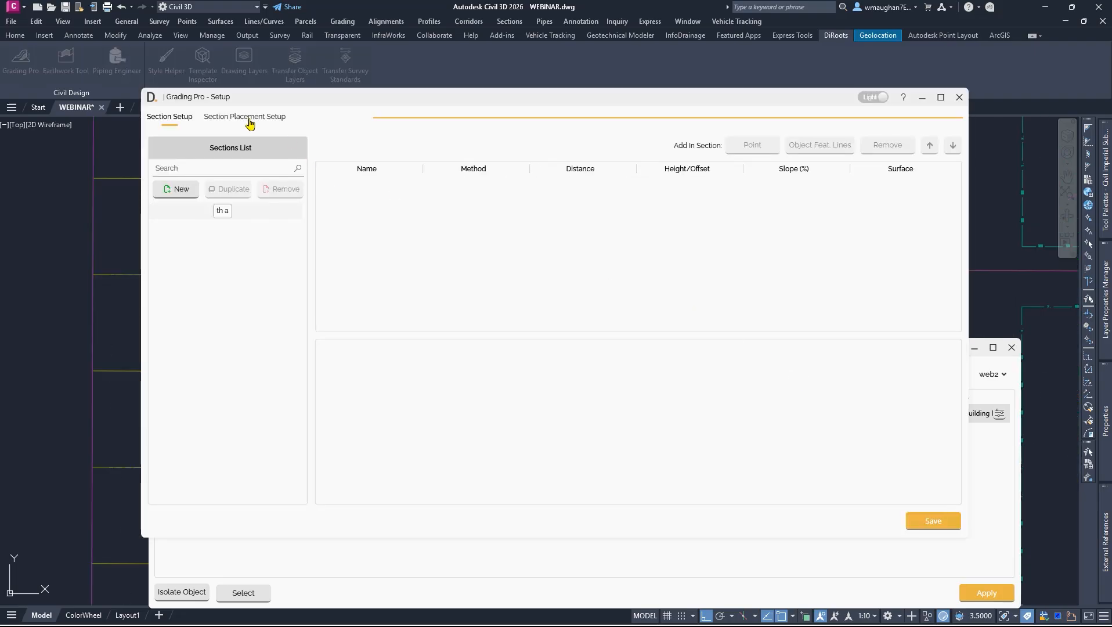
{"action": "left_click", "coordinate": [249, 117]}
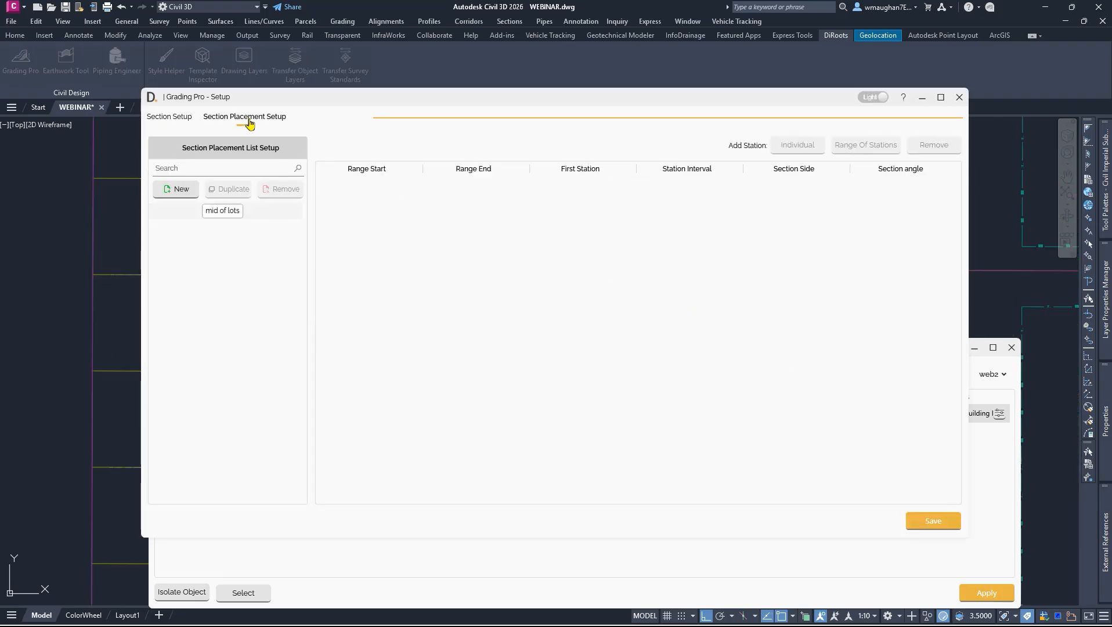
{"action": "left_click", "coordinate": [251, 213]}
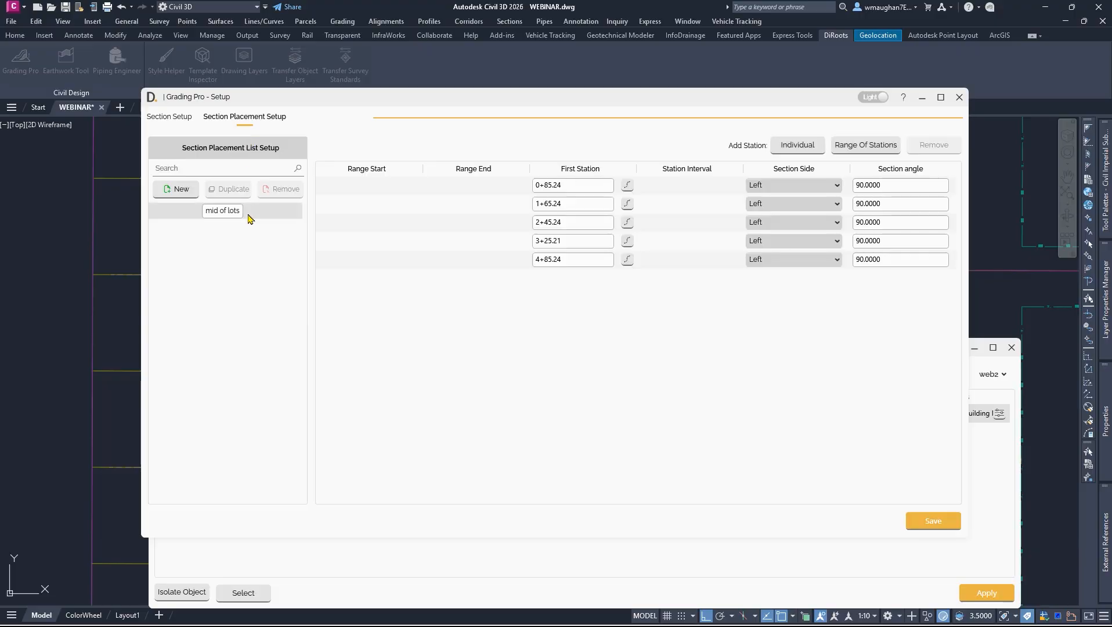
{"action": "left_click", "coordinate": [792, 149]}
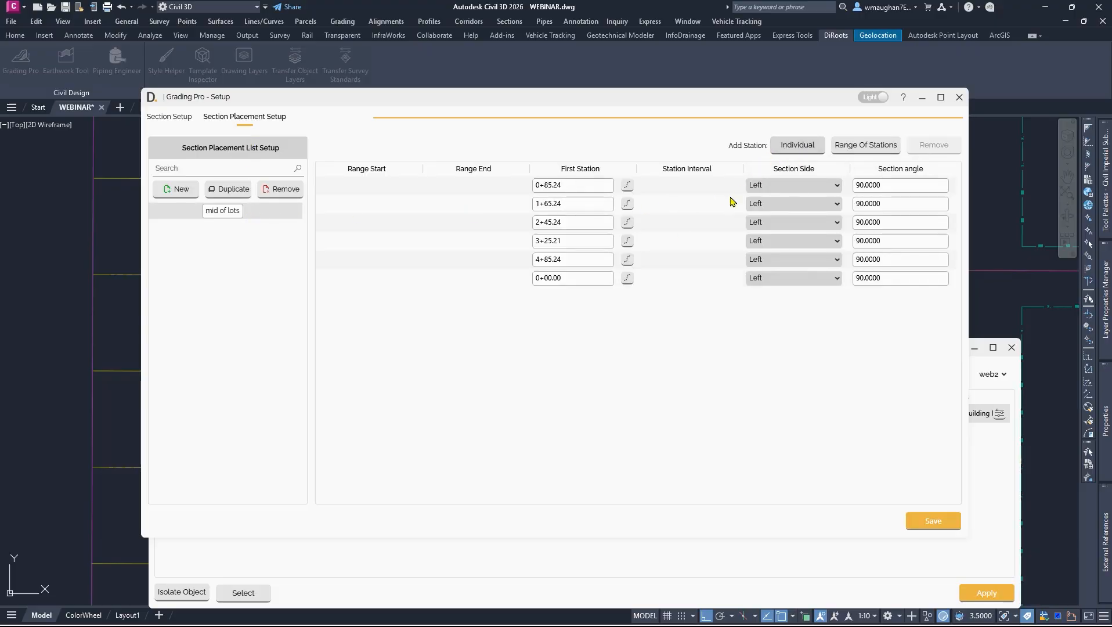
{"action": "left_click", "coordinate": [627, 277]}
{"action": "left_click", "coordinate": [436, 185]}
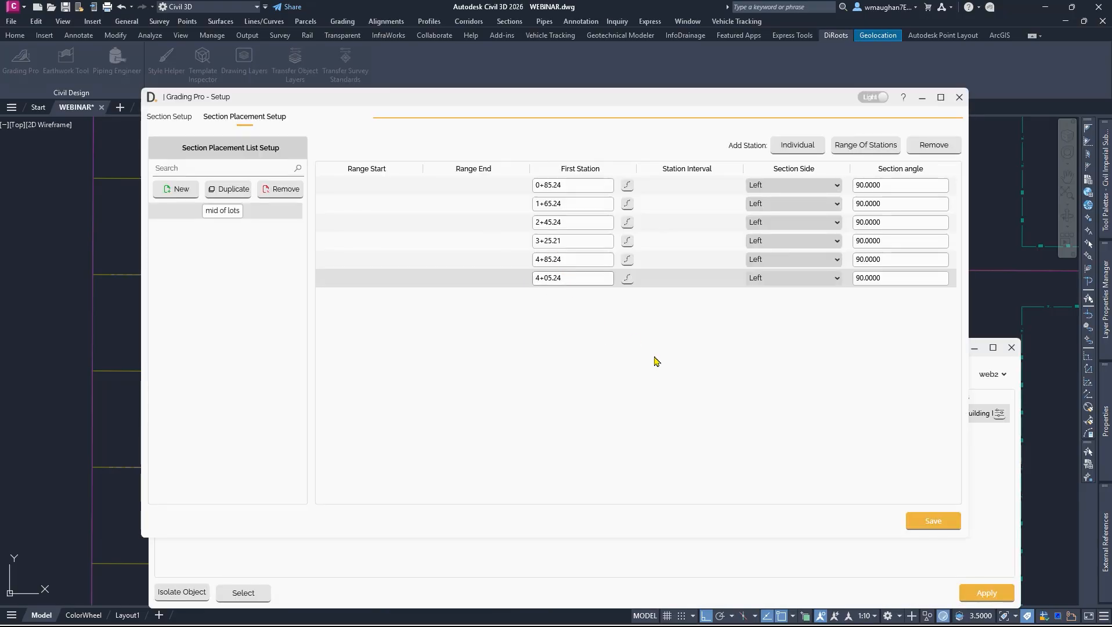
{"action": "left_click", "coordinate": [920, 521]}
- Save the current configuration to the web2 profile and reapply the Study 1 grading
{"action": "left_click", "coordinate": [1004, 377]}
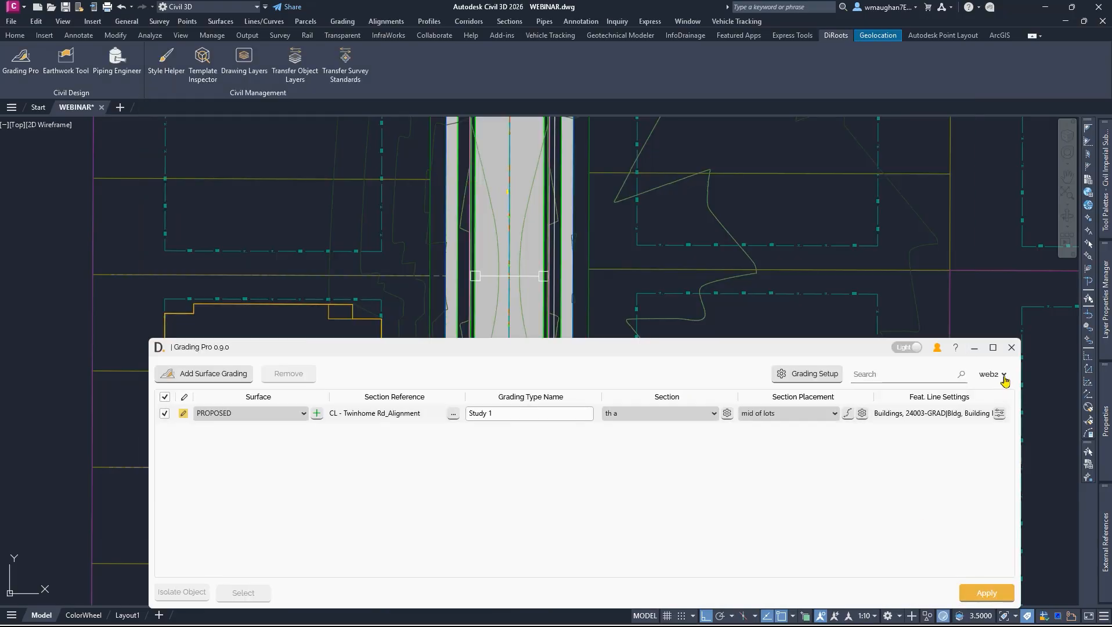
{"action": "left_click", "coordinate": [1004, 377]}
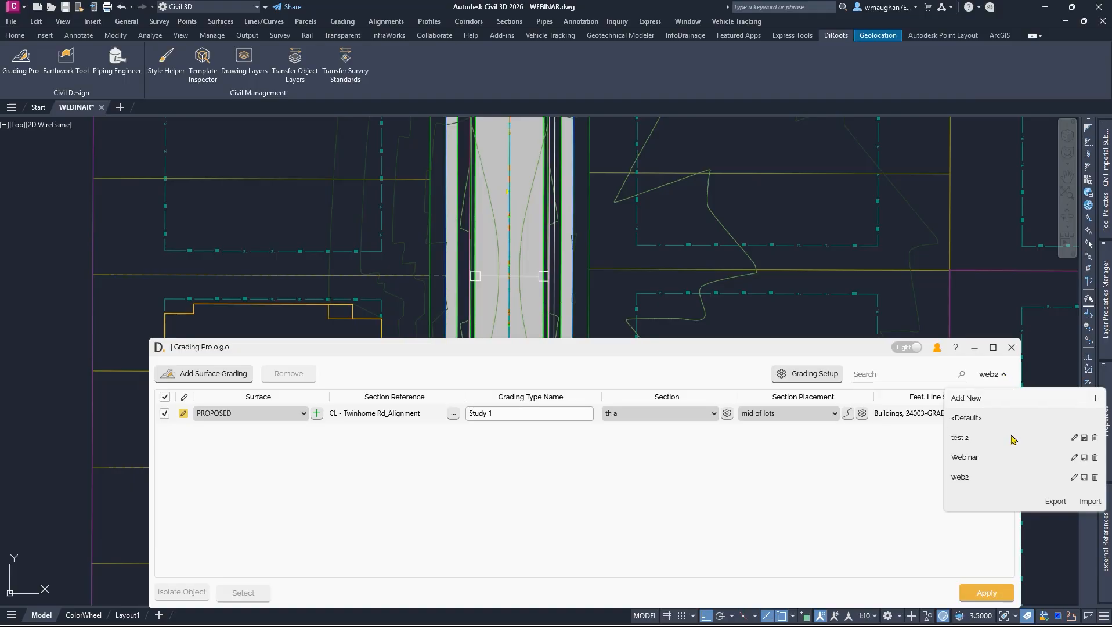
{"action": "left_click", "coordinate": [1084, 478]}
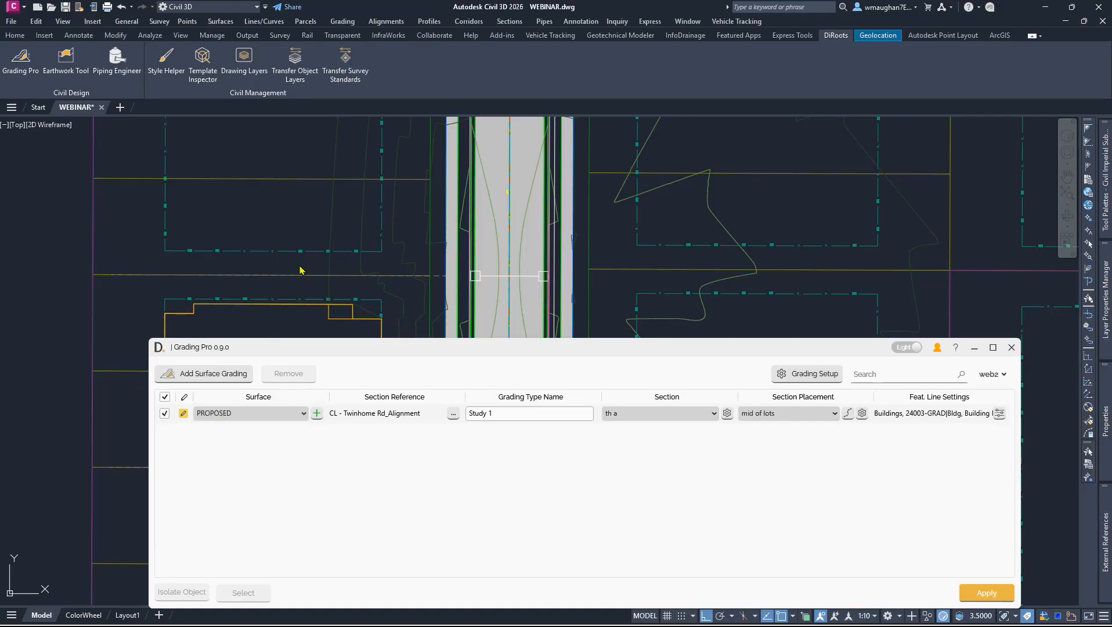
{"action": "left_click", "coordinate": [988, 593]}
- Select the PROPOSED surface and examine its contours around the buildings west of Twinhome Rd
{"action": "scroll", "coordinate": [364, 168], "scroll_direction": "down", "scroll_amount": 5}
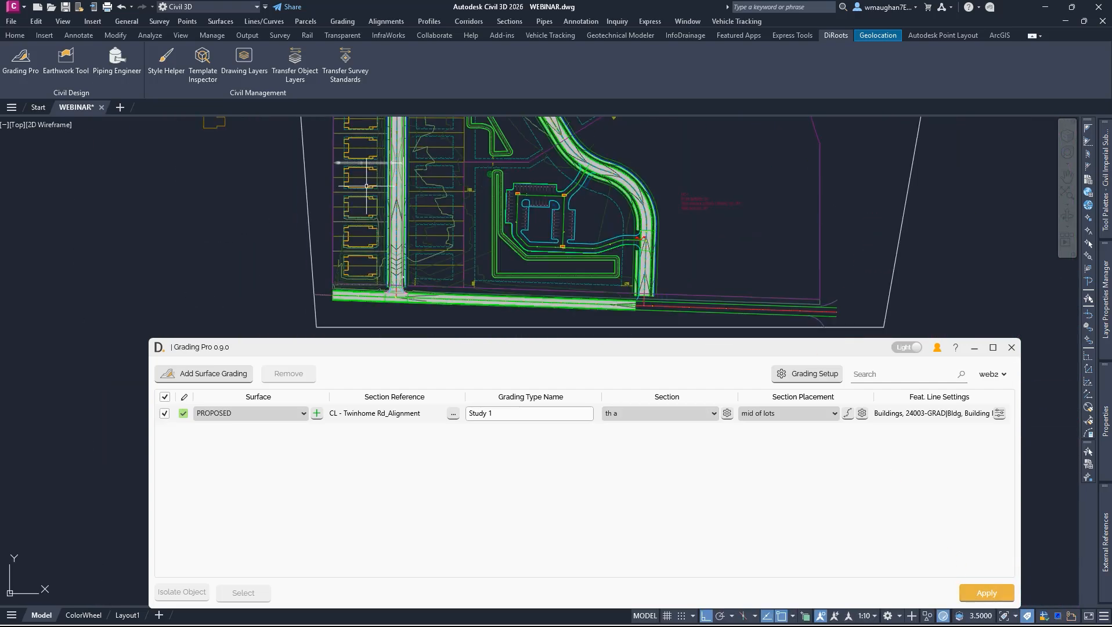
{"action": "scroll", "coordinate": [384, 250], "scroll_direction": "up", "scroll_amount": 4}
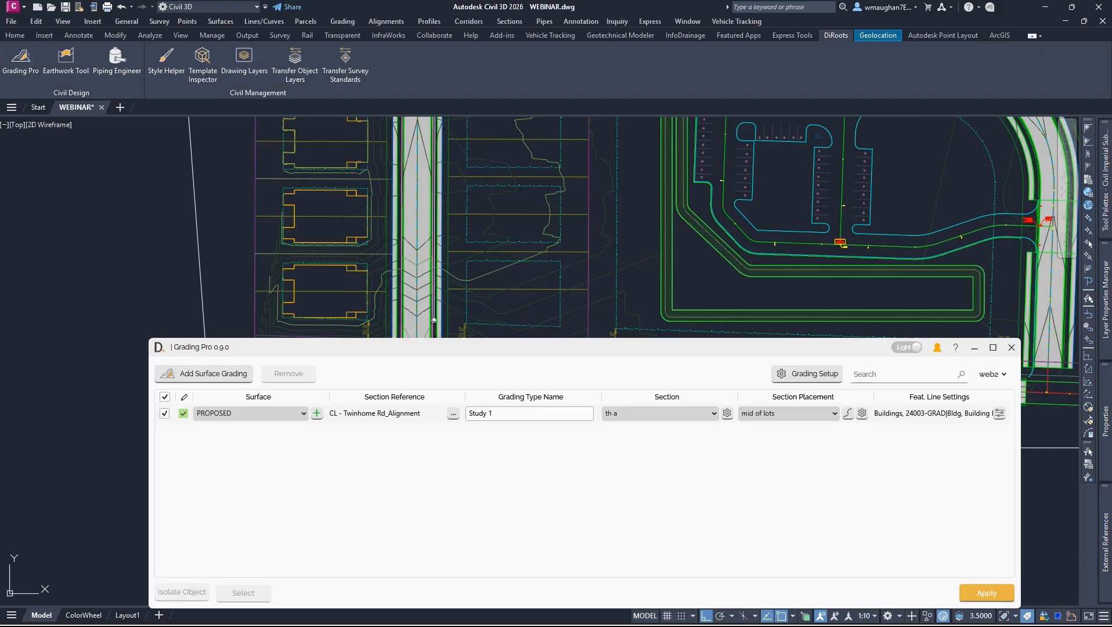
{"action": "left_click", "coordinate": [382, 273]}
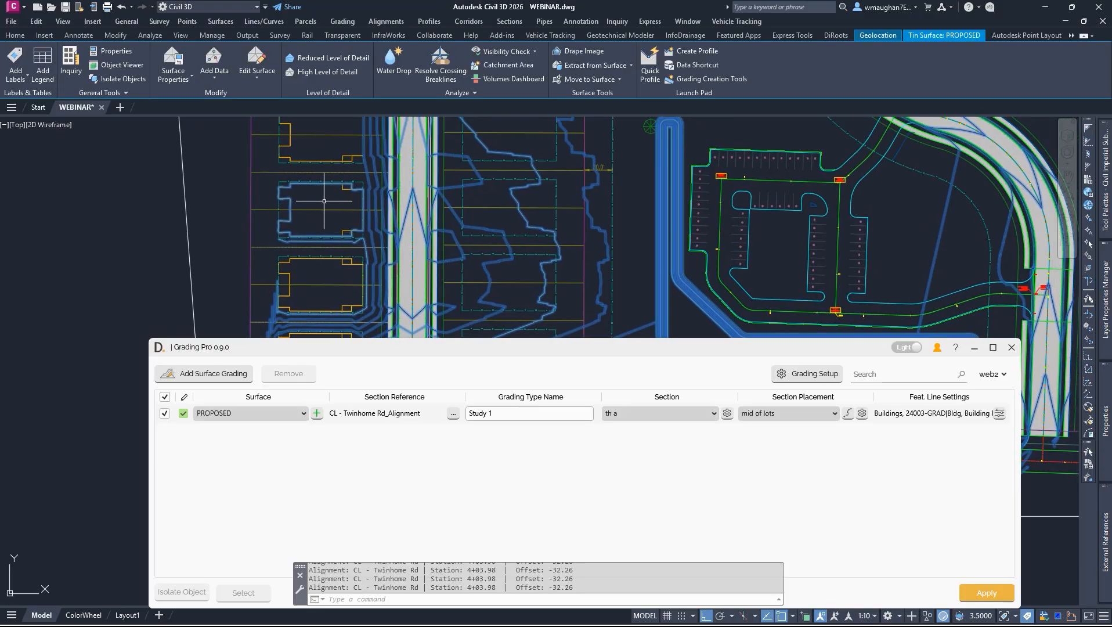
{"action": "scroll", "coordinate": [326, 213], "scroll_direction": "down", "scroll_amount": 4}
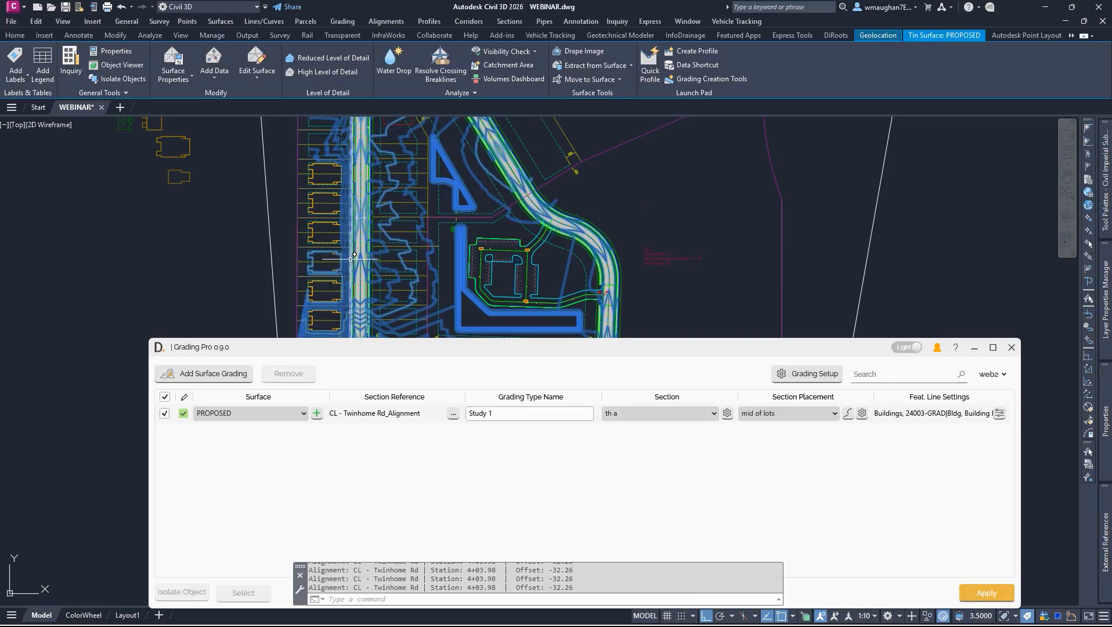
- Load the saved Webinar profile of gradings and select its th l grading row
{"action": "scroll", "coordinate": [318, 273], "scroll_direction": "up", "scroll_amount": 5}
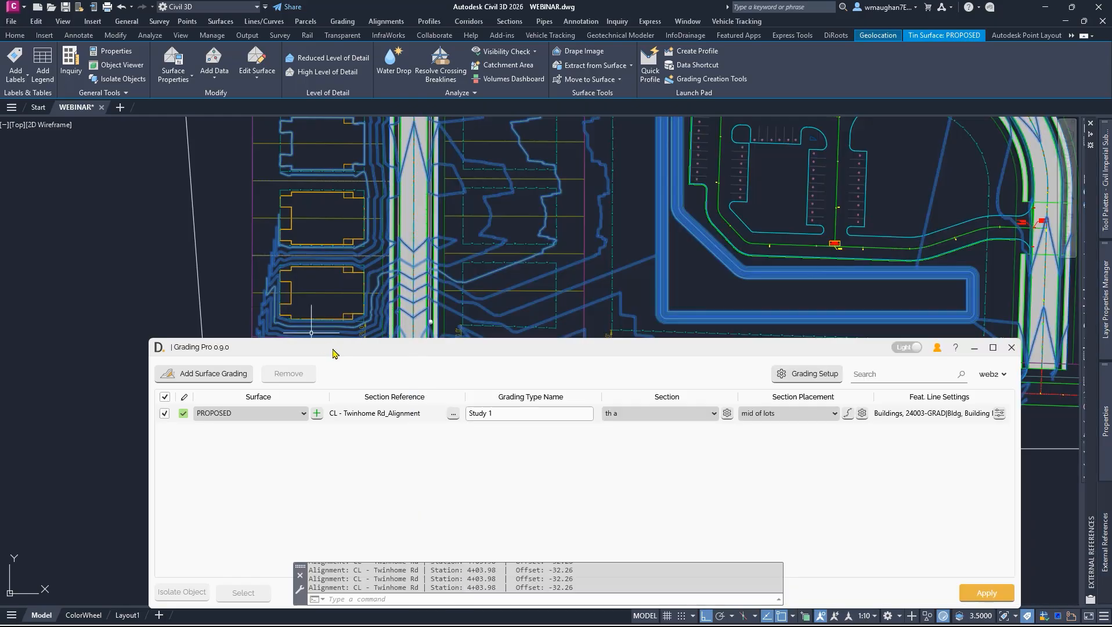
{"action": "left_click_drag", "start_coordinate": [332, 352], "coordinate": [270, 282]}
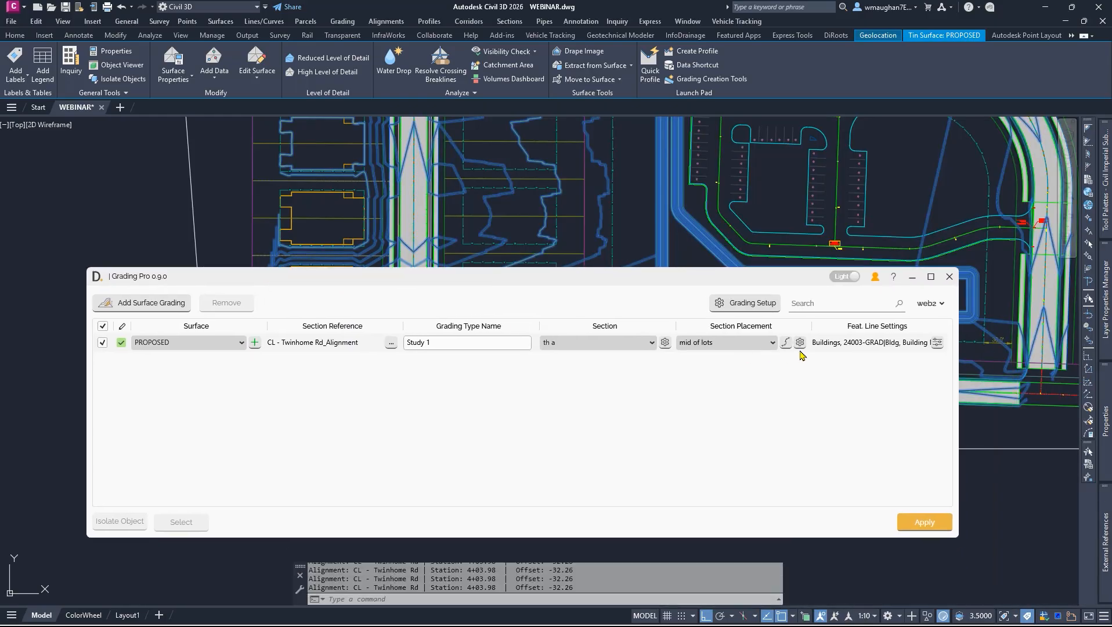
{"action": "left_click", "coordinate": [943, 304]}
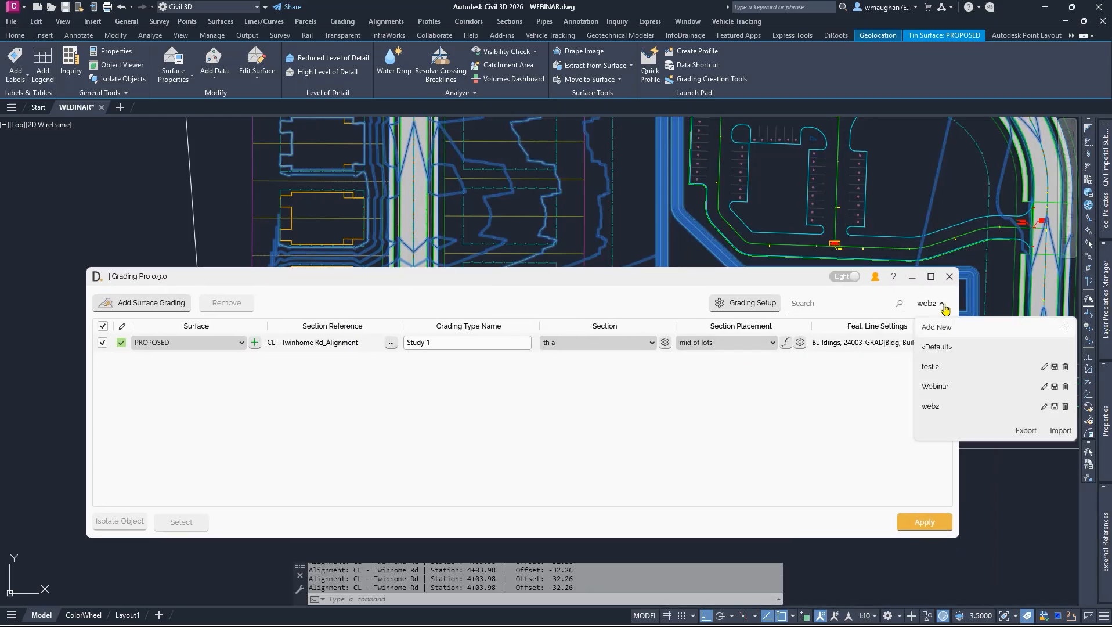
{"action": "left_click", "coordinate": [936, 388]}
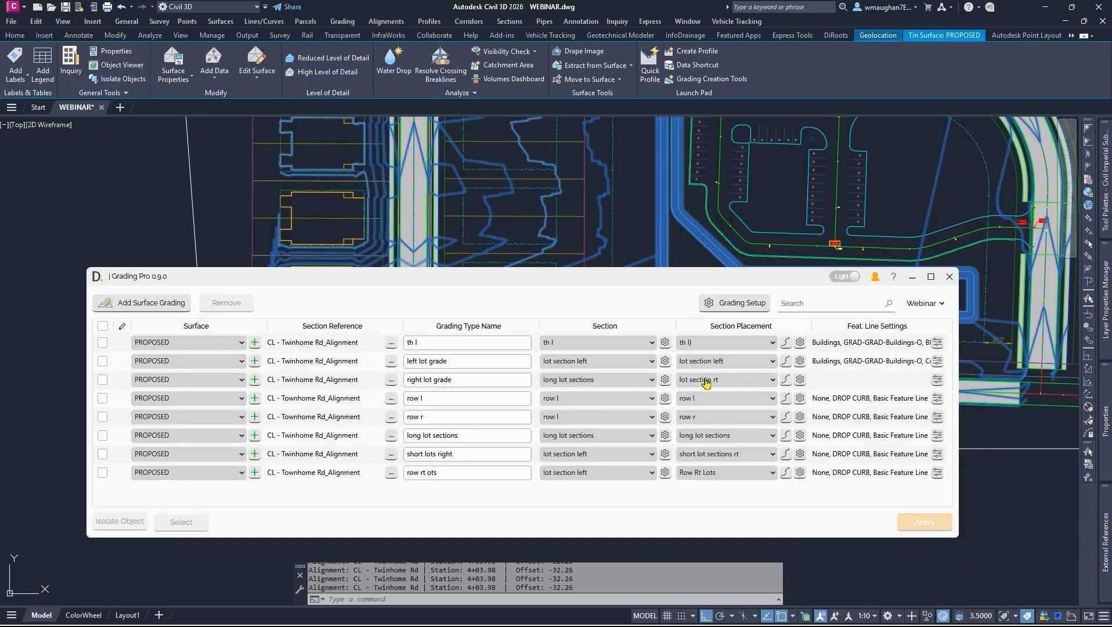
{"action": "left_click", "coordinate": [281, 367]}
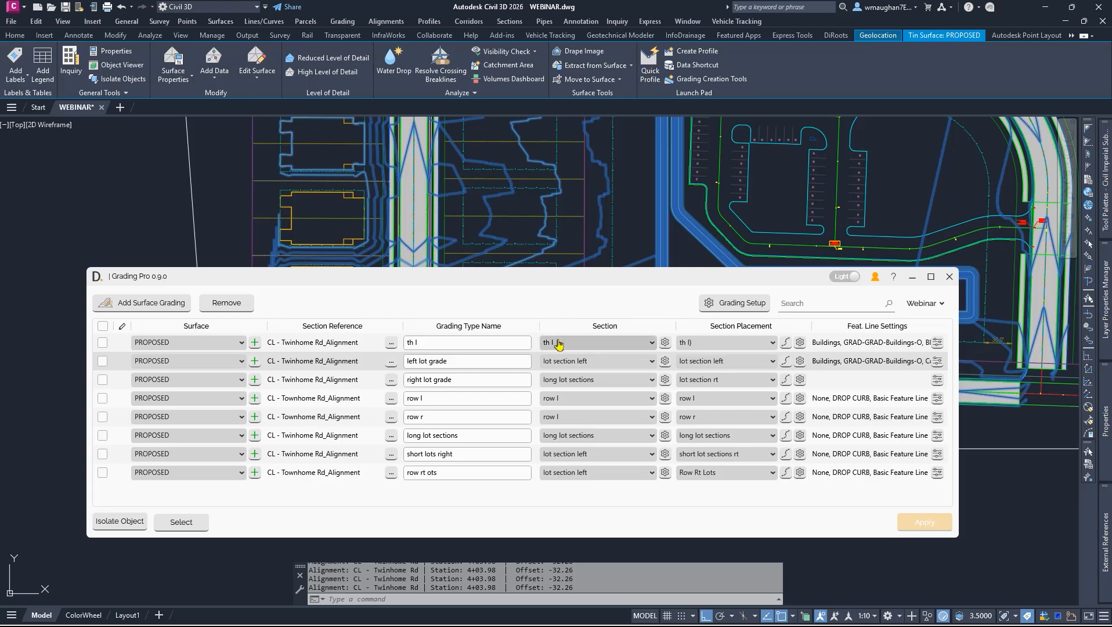
{"action": "left_click", "coordinate": [386, 343]}
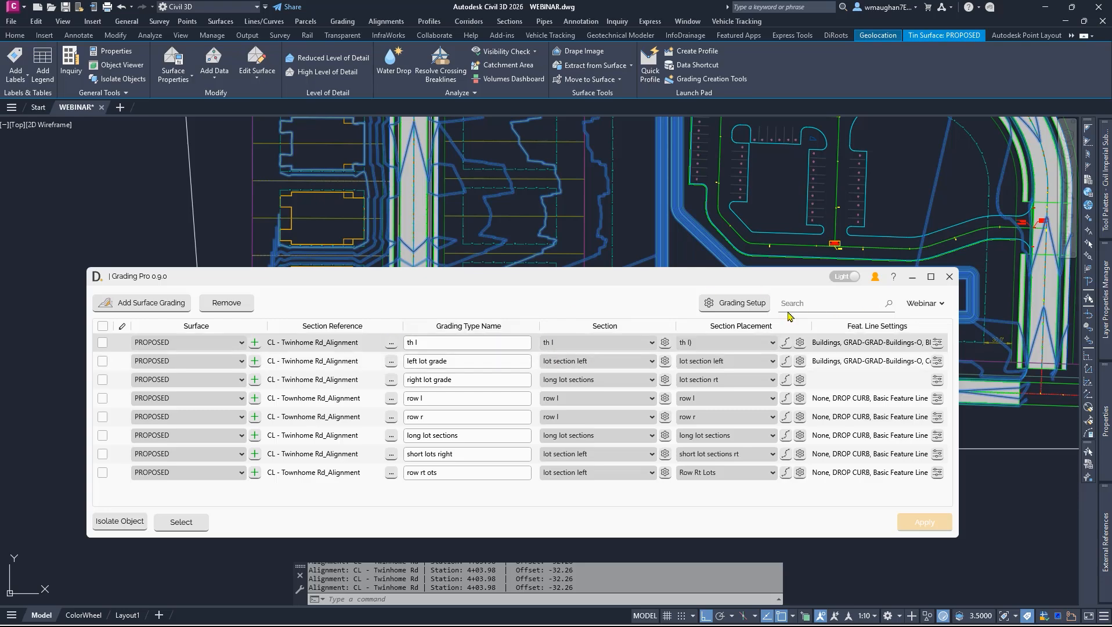
- Review the grading setup of the th l section and the stations of the th l and lot section left placements
{"action": "left_click", "coordinate": [700, 291]}
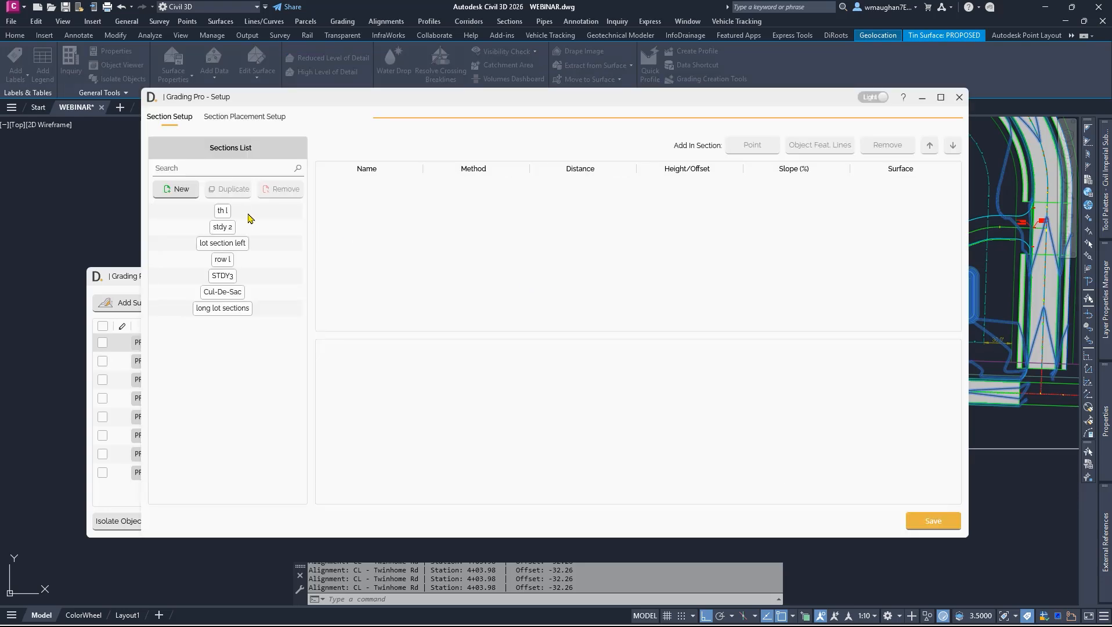
{"action": "left_click", "coordinate": [249, 217]}
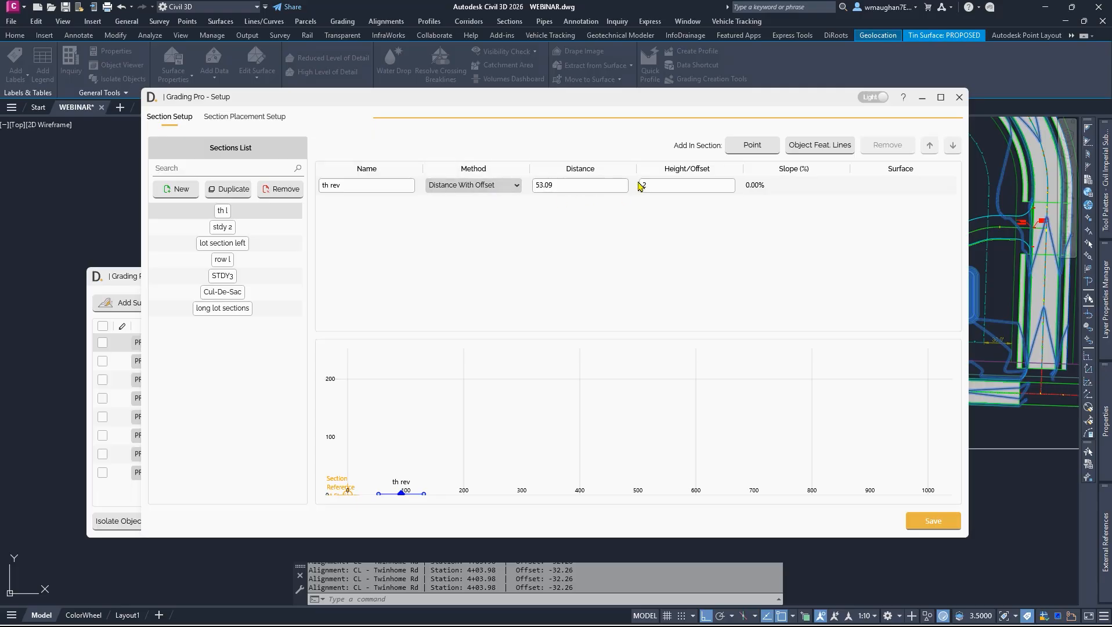
{"action": "left_click", "coordinate": [253, 119]}
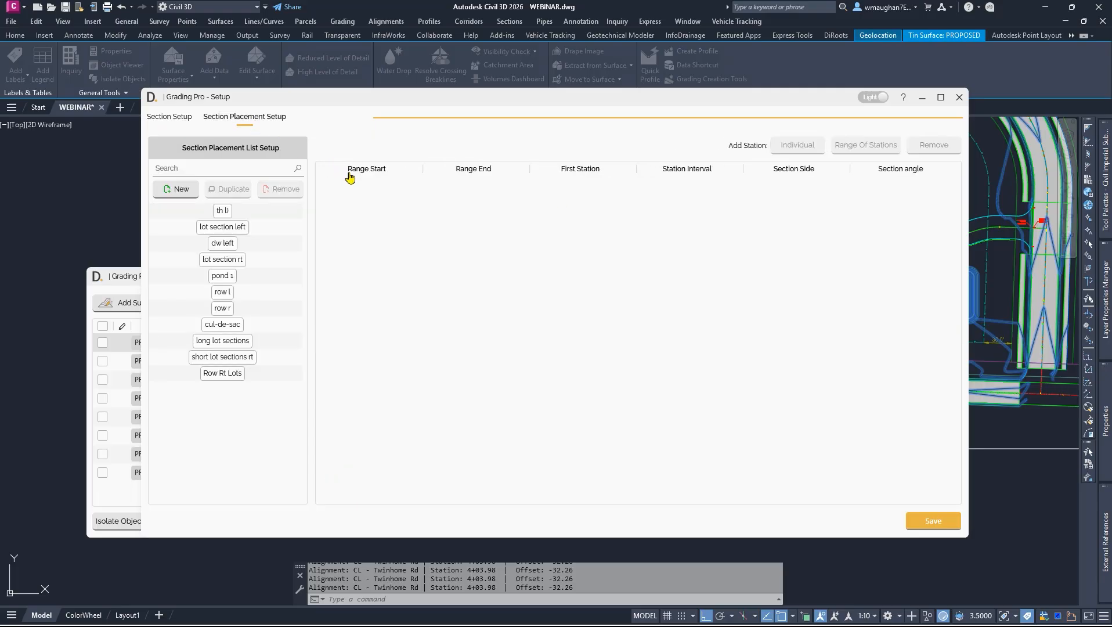
{"action": "left_click", "coordinate": [264, 212]}
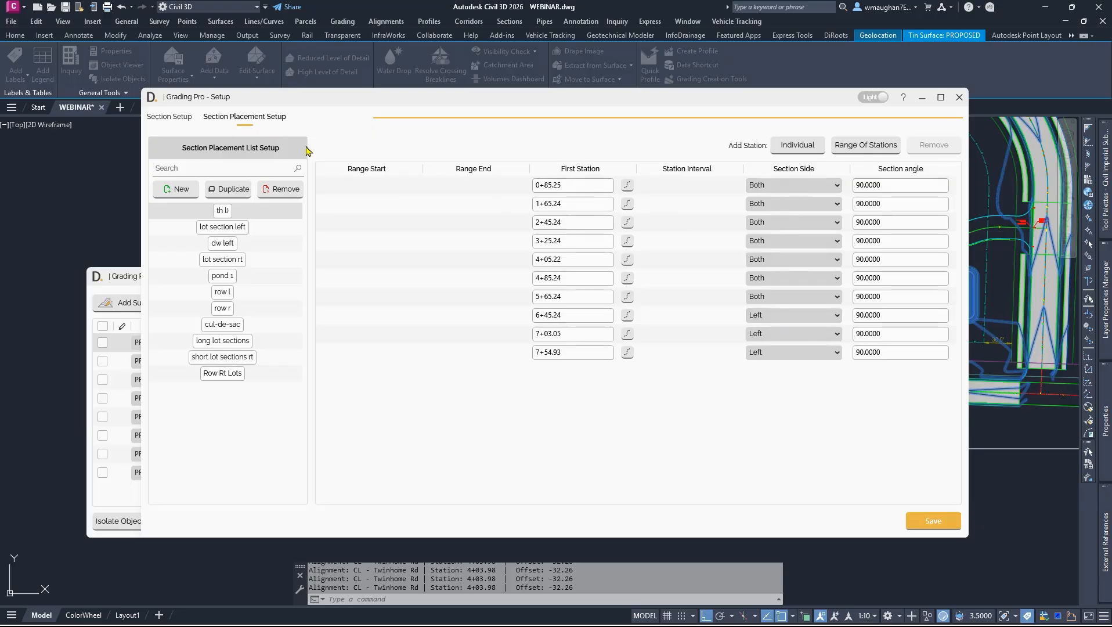
{"action": "left_click", "coordinate": [256, 232]}
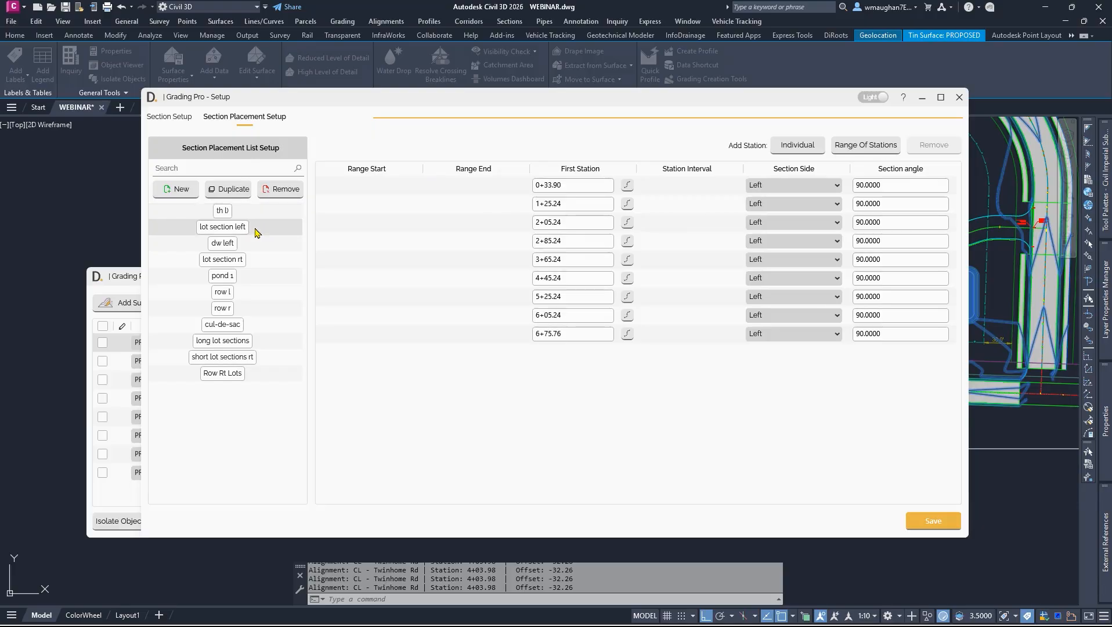
- Compare the point definitions of the th l and lot section left sections with the lot section left placement stations
{"action": "left_click_drag", "start_coordinate": [566, 99], "coordinate": [583, 314]}
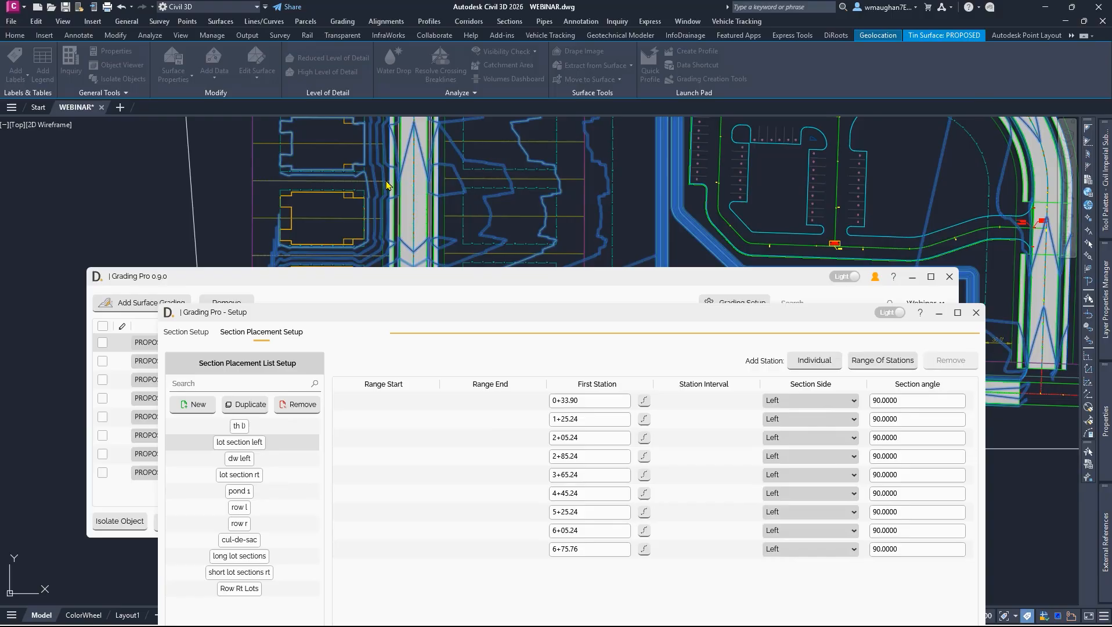
{"action": "left_click", "coordinate": [186, 332]}
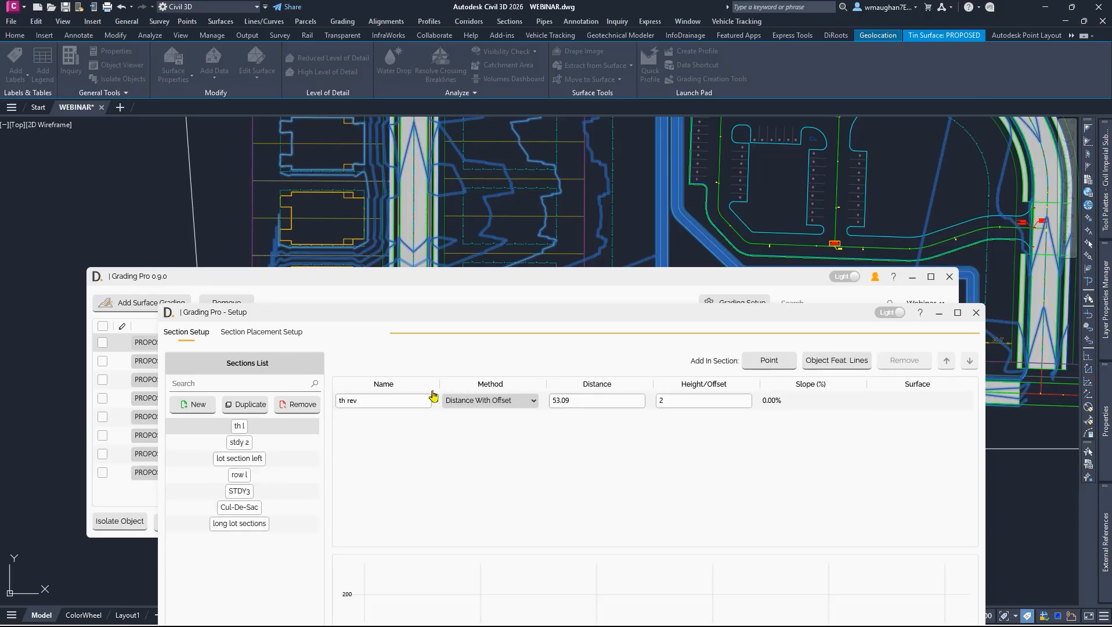
{"action": "left_click", "coordinate": [277, 462]}
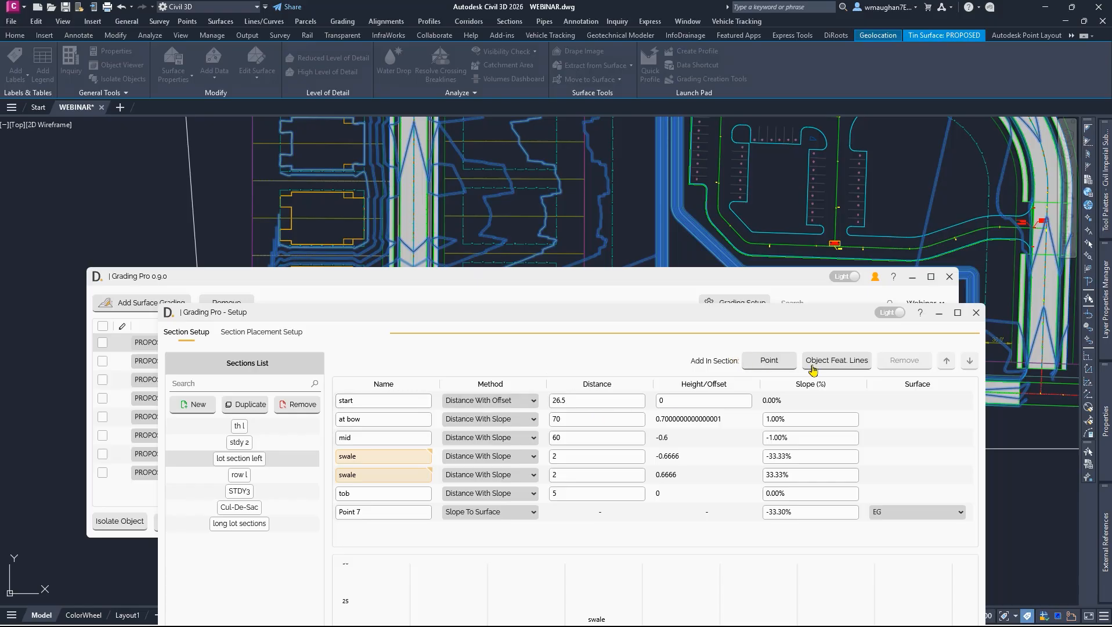
{"action": "left_click", "coordinate": [242, 333]}
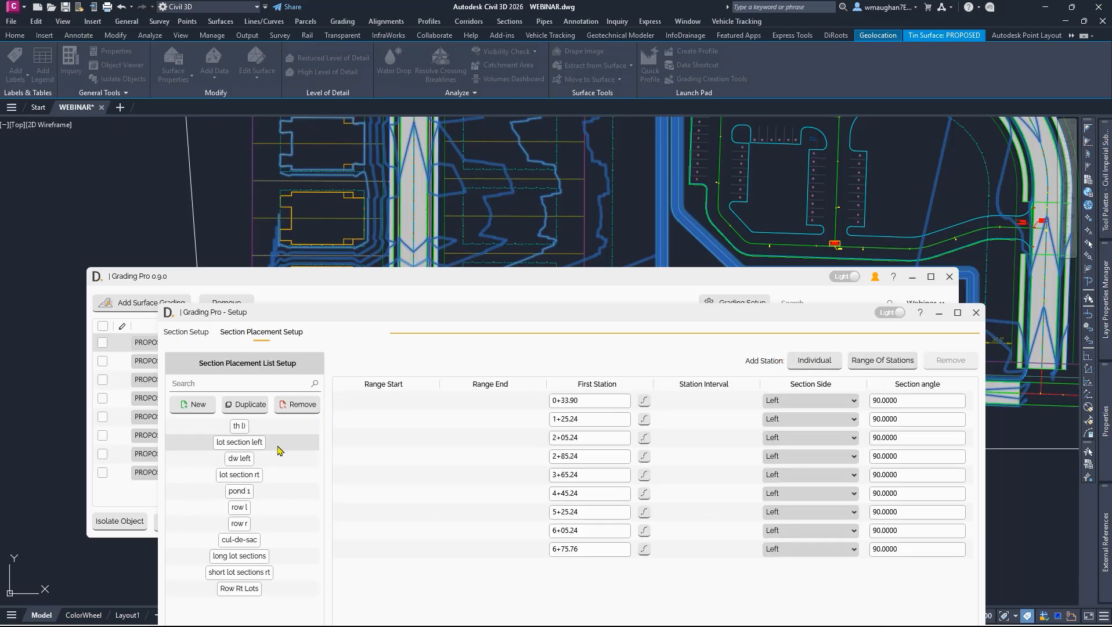
{"action": "left_click", "coordinate": [196, 335]}
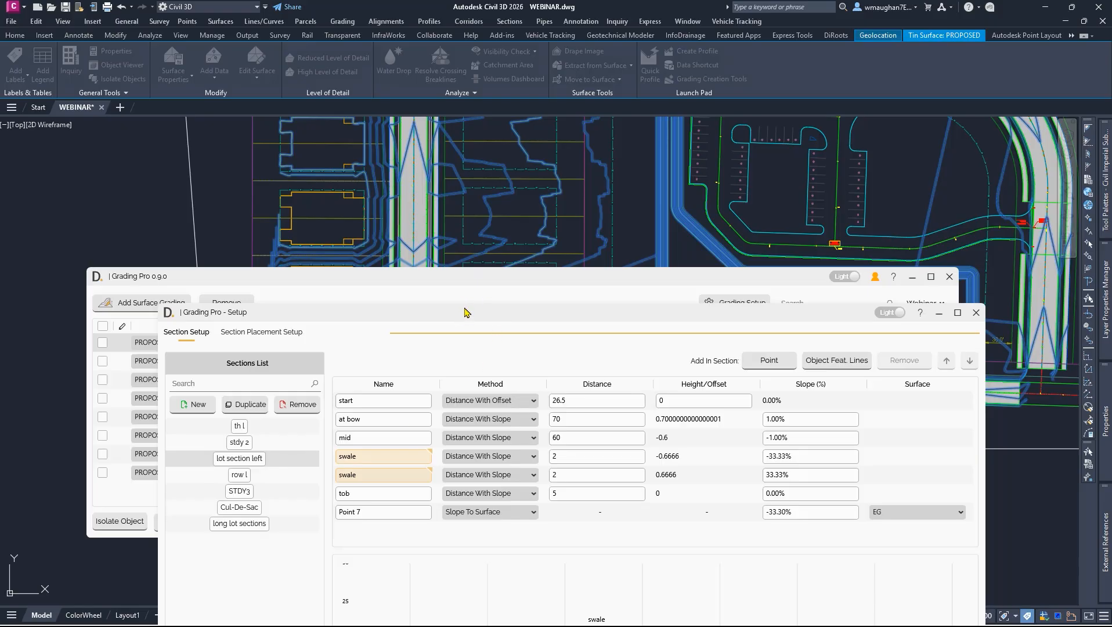
- Examine the lot section left profile preview from the section reference to Point 7, and save the grading setup
{"action": "left_click_drag", "start_coordinate": [465, 312], "coordinate": [499, 154]}
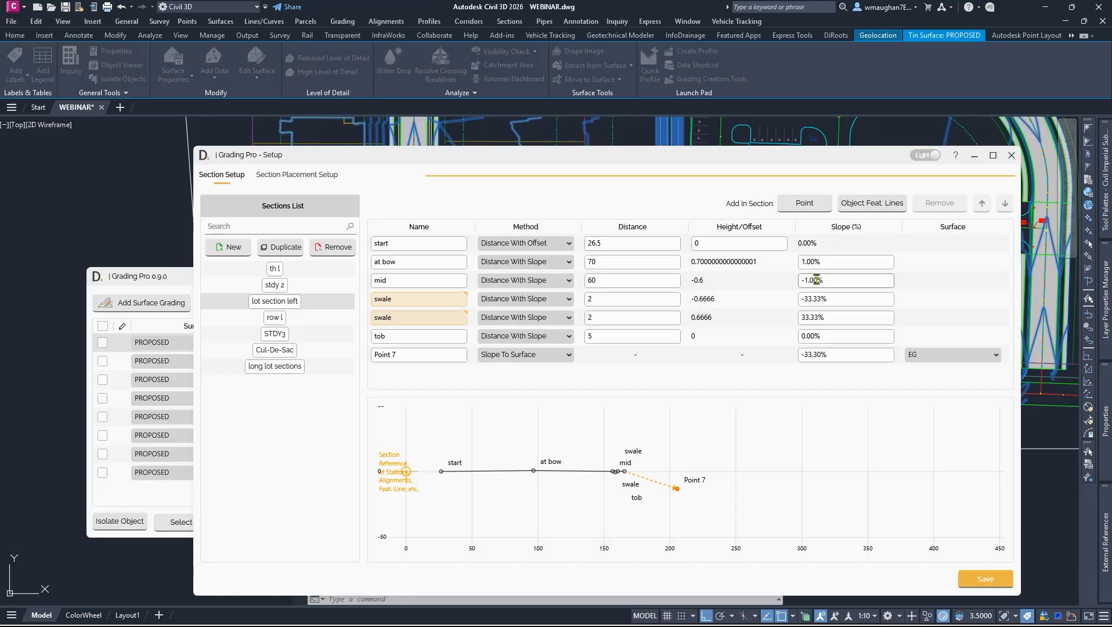
{"action": "scroll", "coordinate": [618, 493], "scroll_direction": "up", "scroll_amount": 2}
{"action": "scroll", "coordinate": [619, 492], "scroll_direction": "up", "scroll_amount": 5}
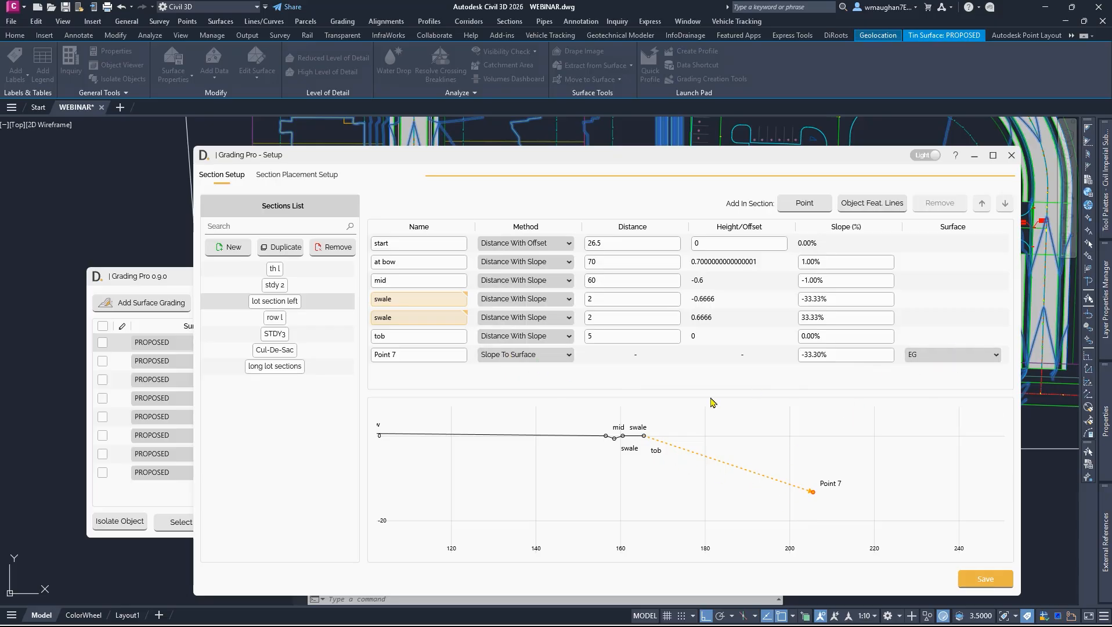
{"action": "scroll", "coordinate": [539, 464], "scroll_direction": "down", "scroll_amount": 5}
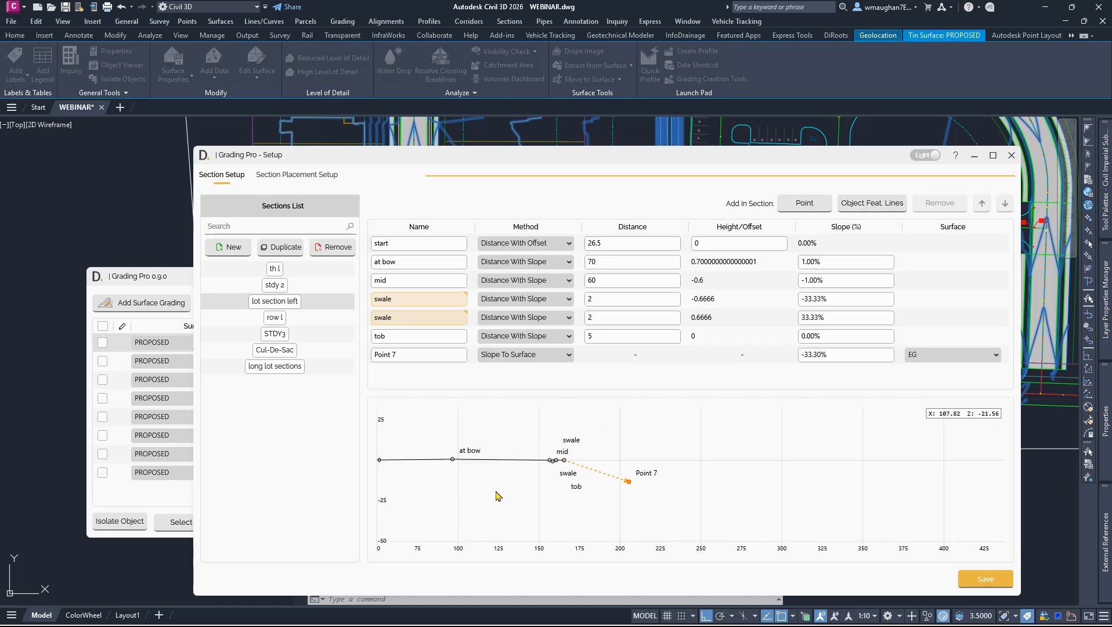
{"action": "scroll", "coordinate": [640, 482], "scroll_direction": "down", "scroll_amount": 3}
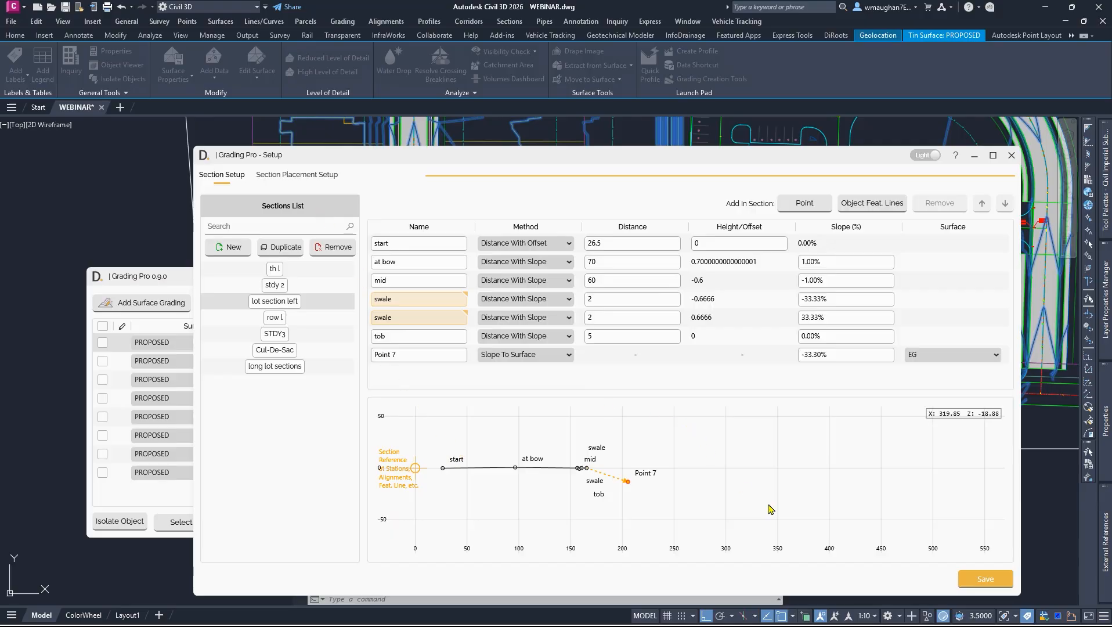
{"action": "left_click", "coordinate": [992, 580]}
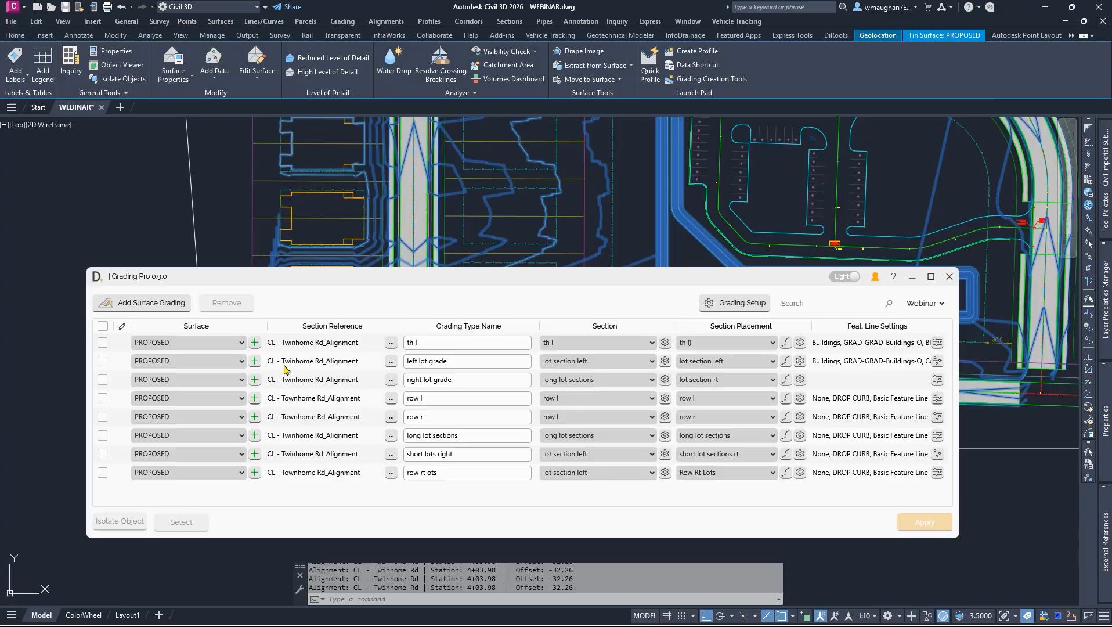
{"action": "left_click", "coordinate": [390, 365]}
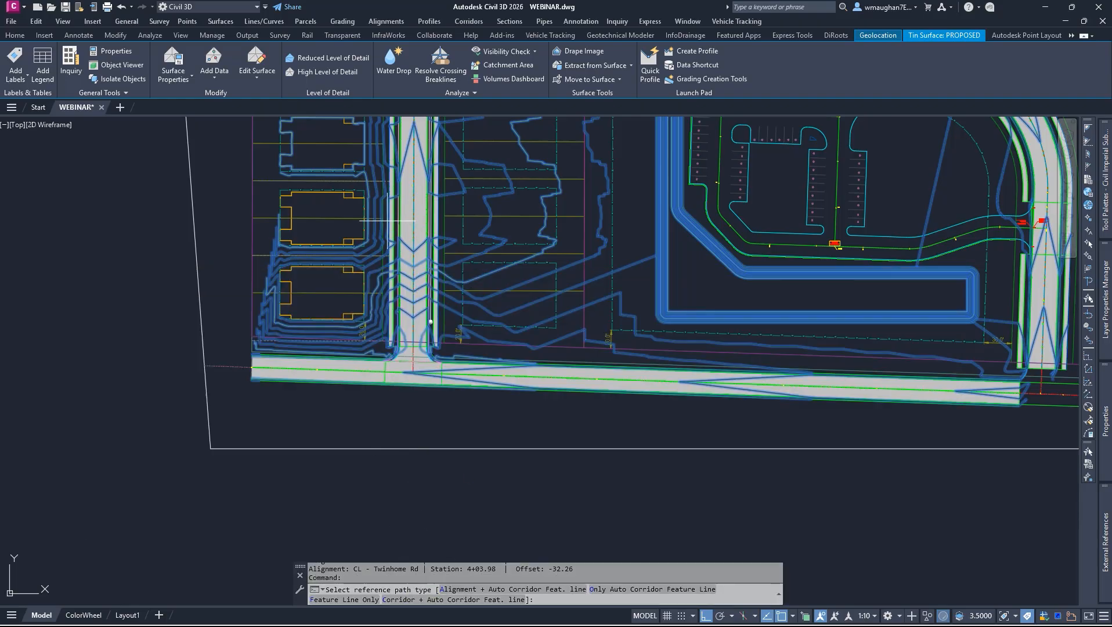
{"action": "key", "text": "Escape"}
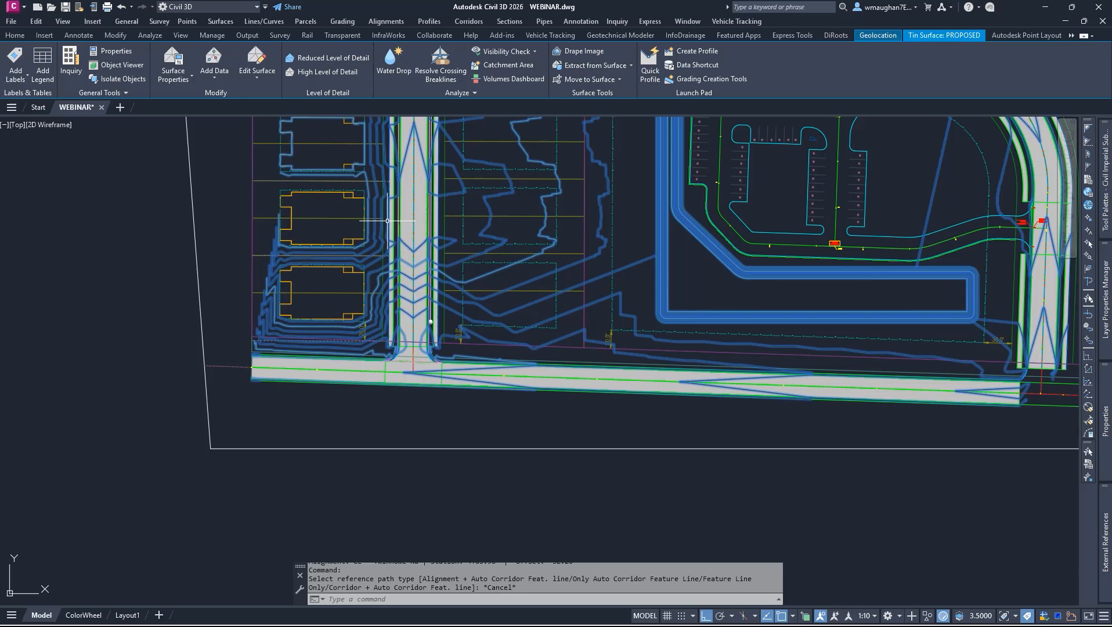
{"action": "key", "text": "Escape"}
- Apply only the left lot grade grading to the PROPOSED surface along Twinhome Rd and dismiss the resulting message
{"action": "scroll", "coordinate": [409, 318], "scroll_direction": "down", "scroll_amount": 2}
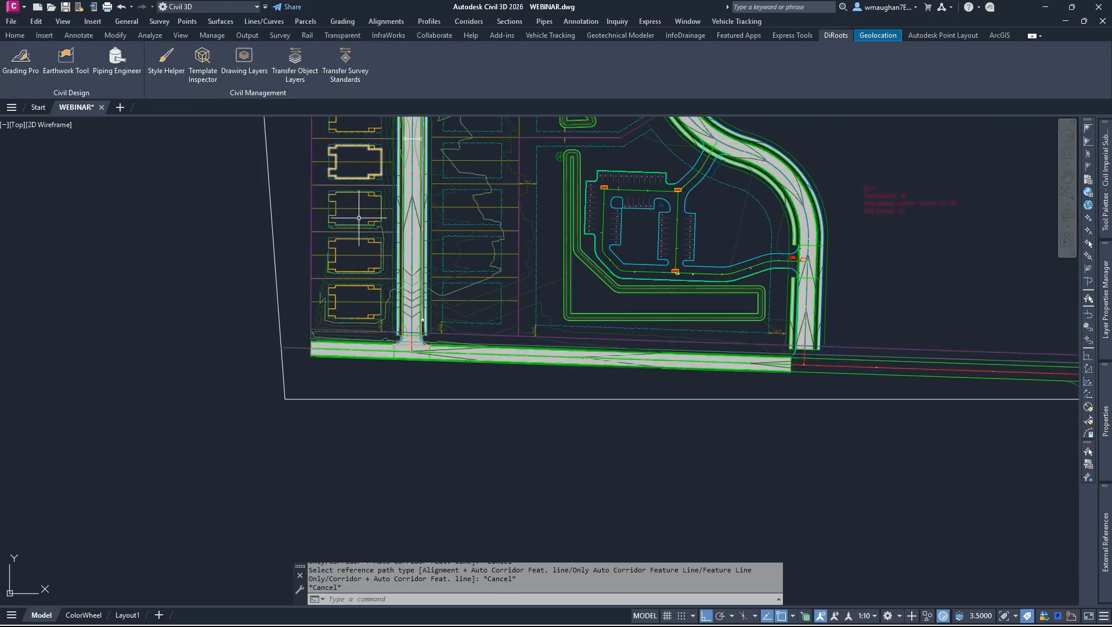
{"action": "scroll", "coordinate": [359, 218], "scroll_direction": "up", "scroll_amount": 2}
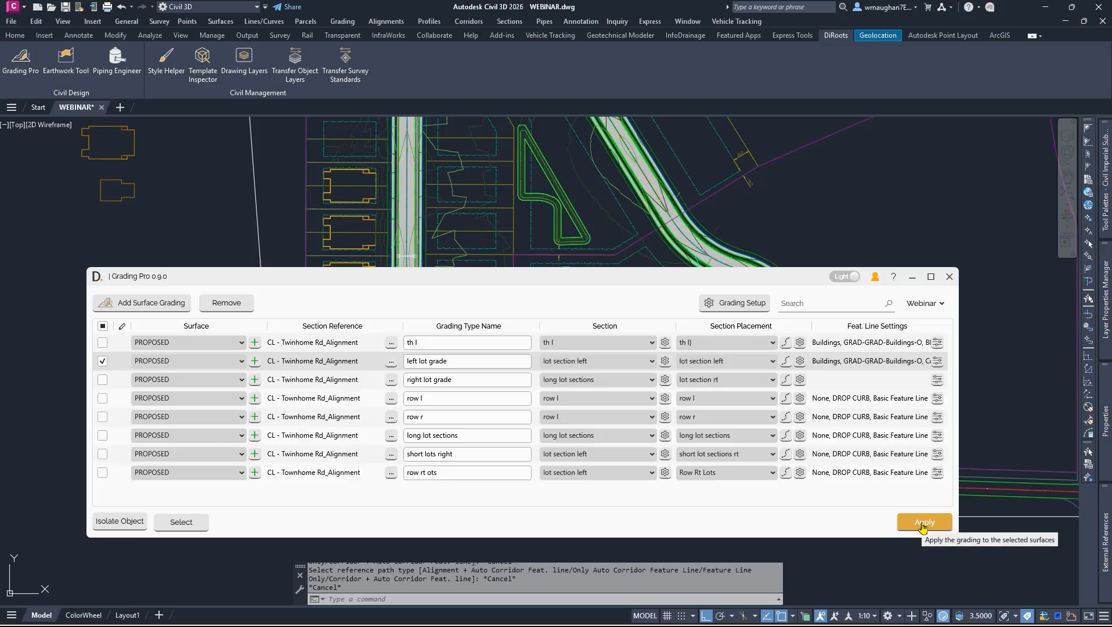
{"action": "left_click", "coordinate": [923, 523]}
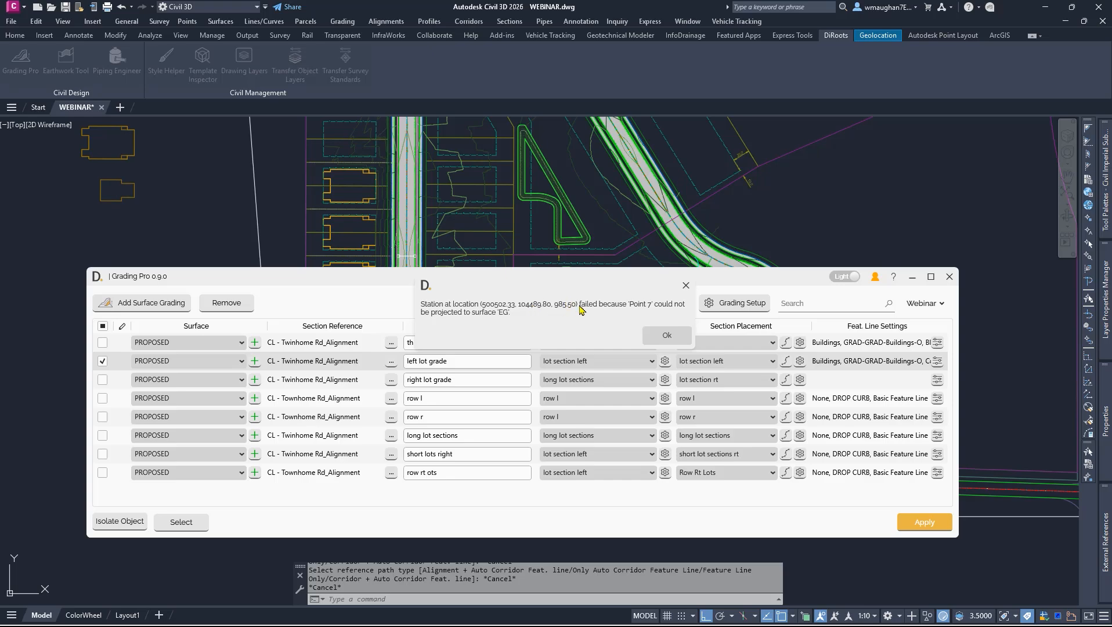
{"action": "left_click", "coordinate": [645, 337]}
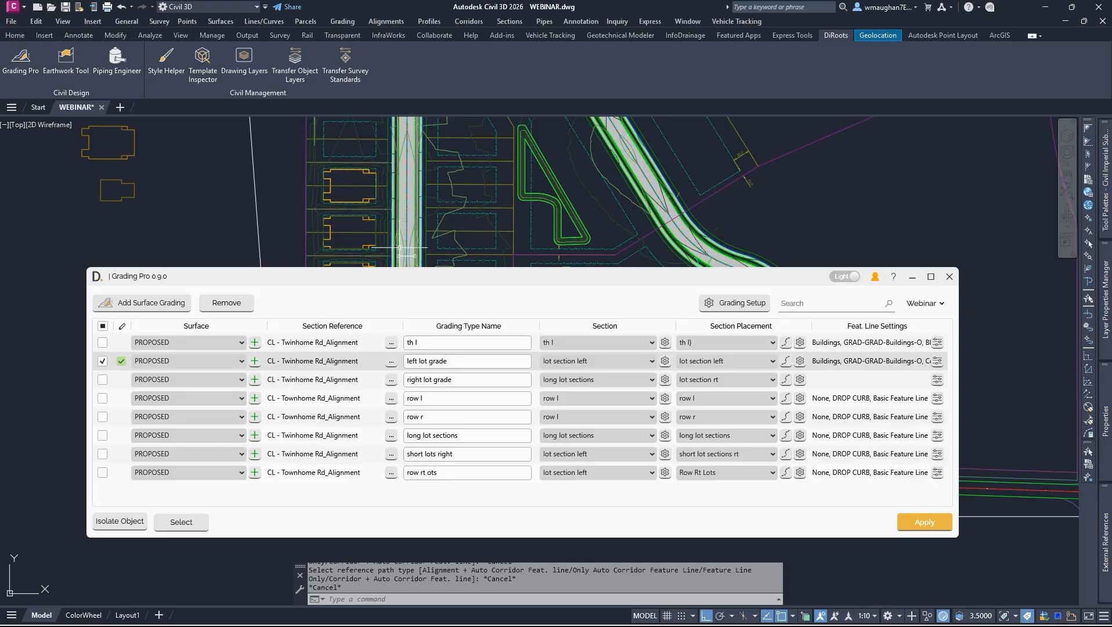
- Select the PROPOSED surface and examine its contours between and behind the buildings west of Twinhome Rd
{"action": "middle_click_drag", "start_coordinate": [334, 205], "coordinate": [326, 137]}
{"action": "scroll", "coordinate": [334, 193], "scroll_direction": "up", "scroll_amount": 3}
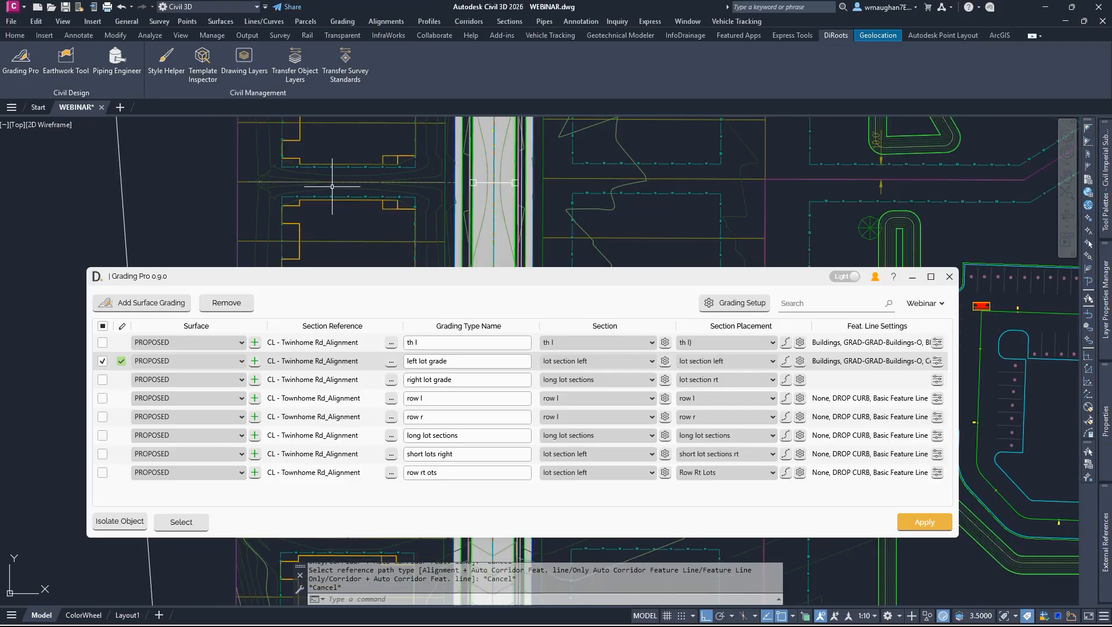
{"action": "scroll", "coordinate": [479, 233], "scroll_direction": "down", "scroll_amount": 5}
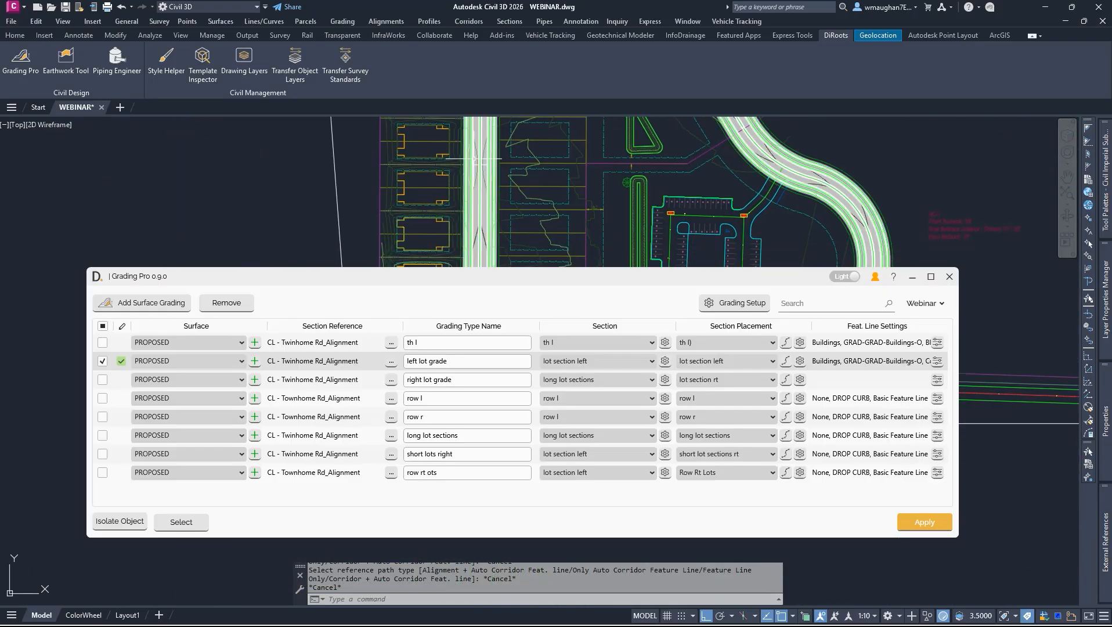
{"action": "left_click", "coordinate": [492, 256]}
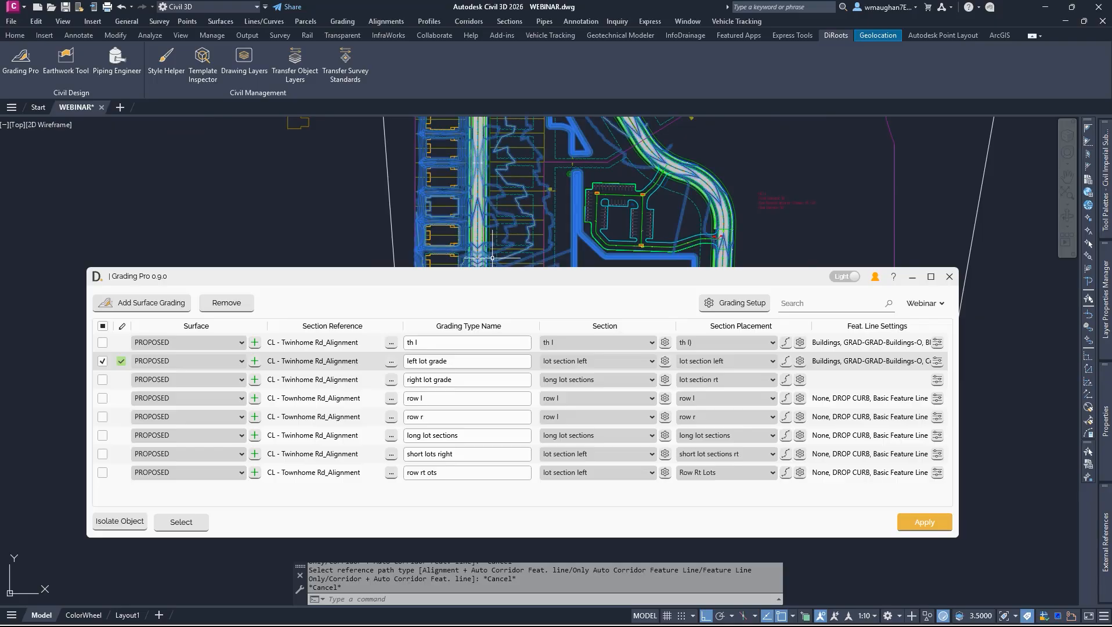
{"action": "scroll", "coordinate": [584, 205], "scroll_direction": "up", "scroll_amount": 5}
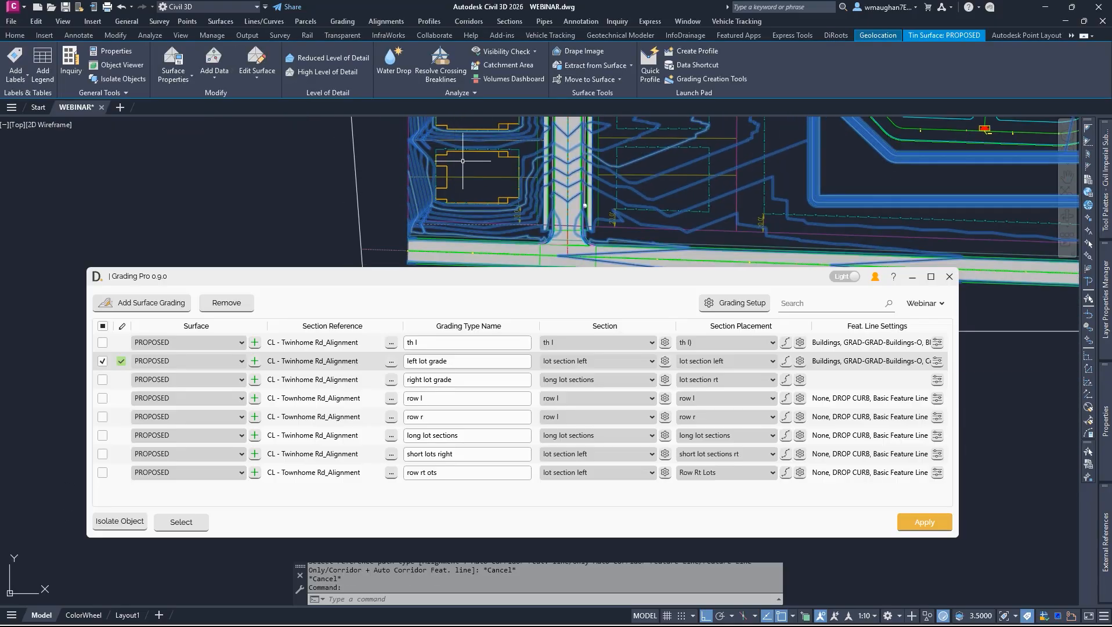
{"action": "scroll", "coordinate": [452, 171], "scroll_direction": "up", "scroll_amount": 3}
{"action": "scroll", "coordinate": [442, 208], "scroll_direction": "up", "scroll_amount": 2}
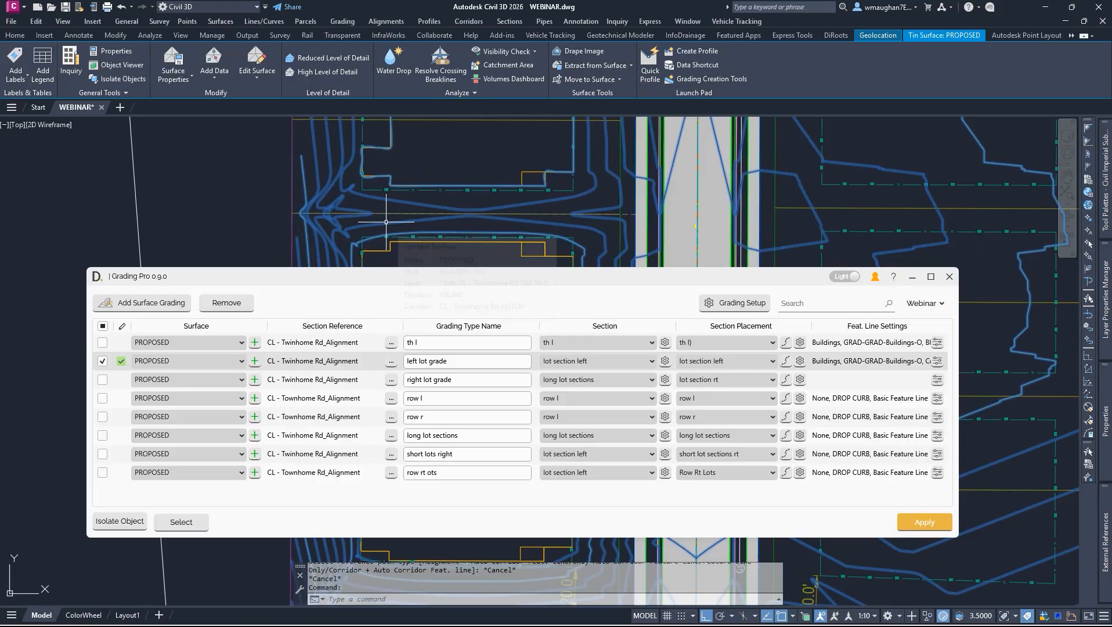
{"action": "scroll", "coordinate": [400, 254], "scroll_direction": "down", "scroll_amount": 2}
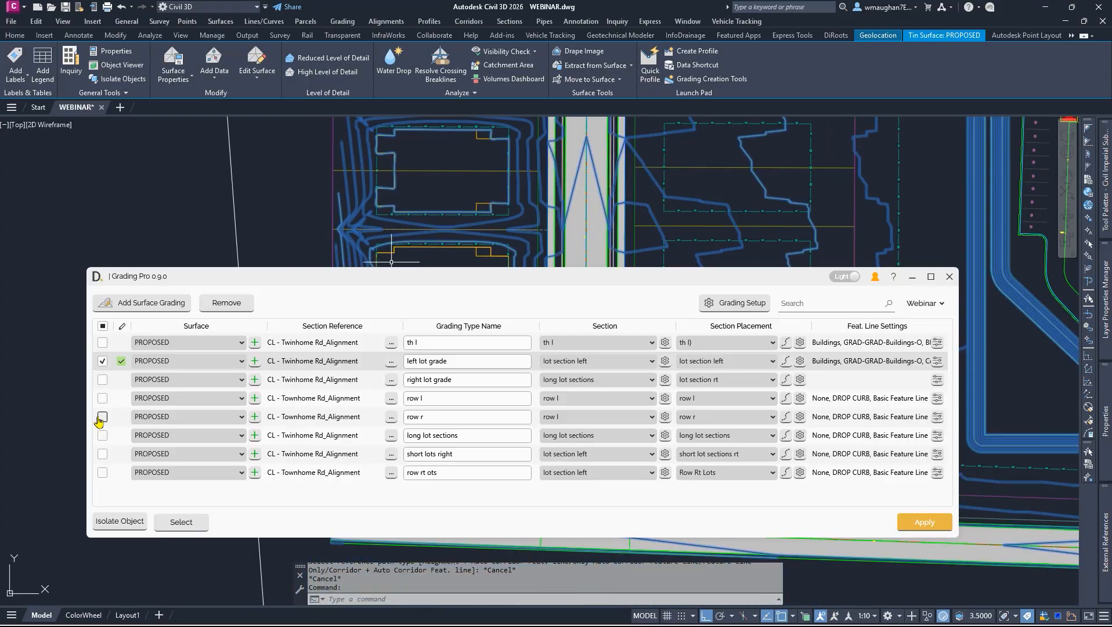
{"action": "scroll", "coordinate": [422, 181], "scroll_direction": "down", "scroll_amount": 3}
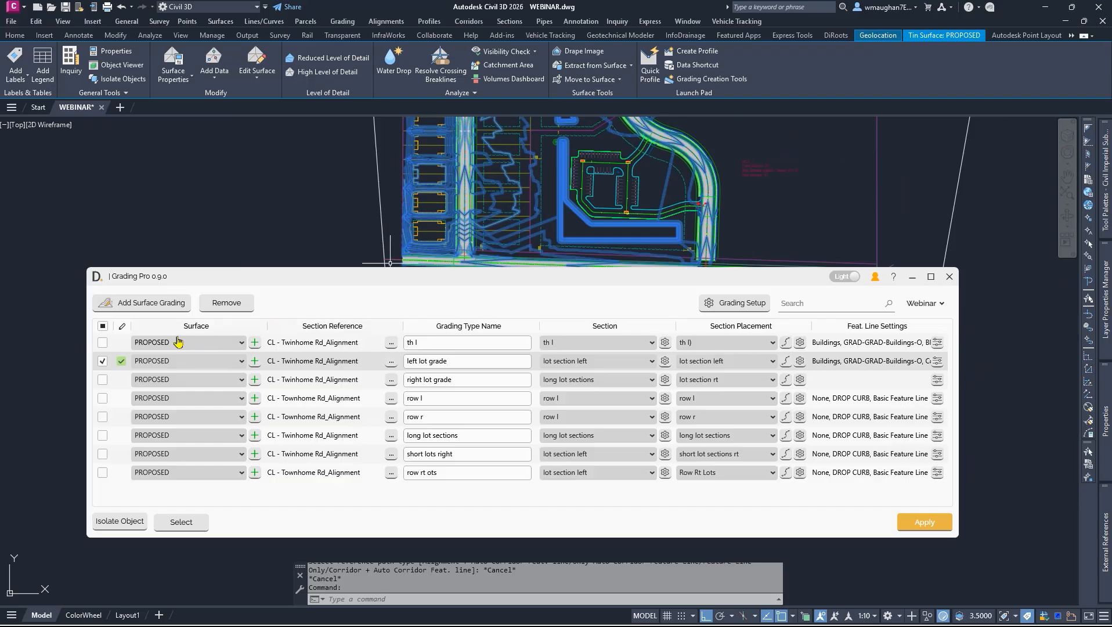
- Apply all eight gradings in the Webinar profile to the PROPOSED surface and dismiss the resulting messages
{"action": "left_click", "coordinate": [103, 343]}
{"action": "left_click", "coordinate": [102, 379]}
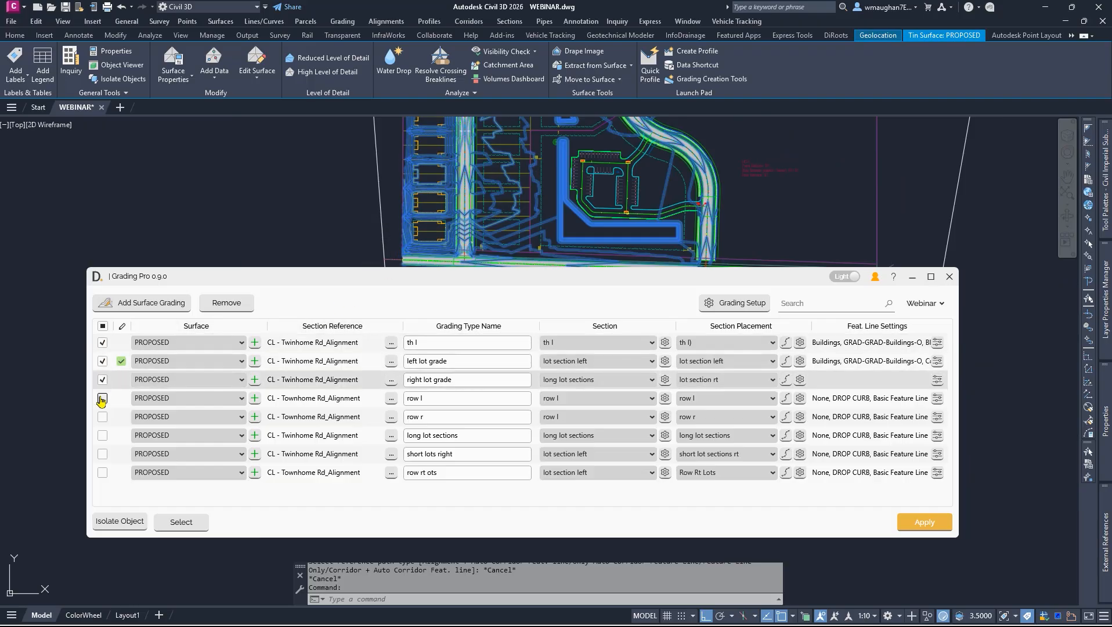
{"action": "left_click", "coordinate": [102, 398]}
{"action": "left_click", "coordinate": [102, 417]}
{"action": "left_click", "coordinate": [102, 436]}
{"action": "left_click", "coordinate": [103, 454]}
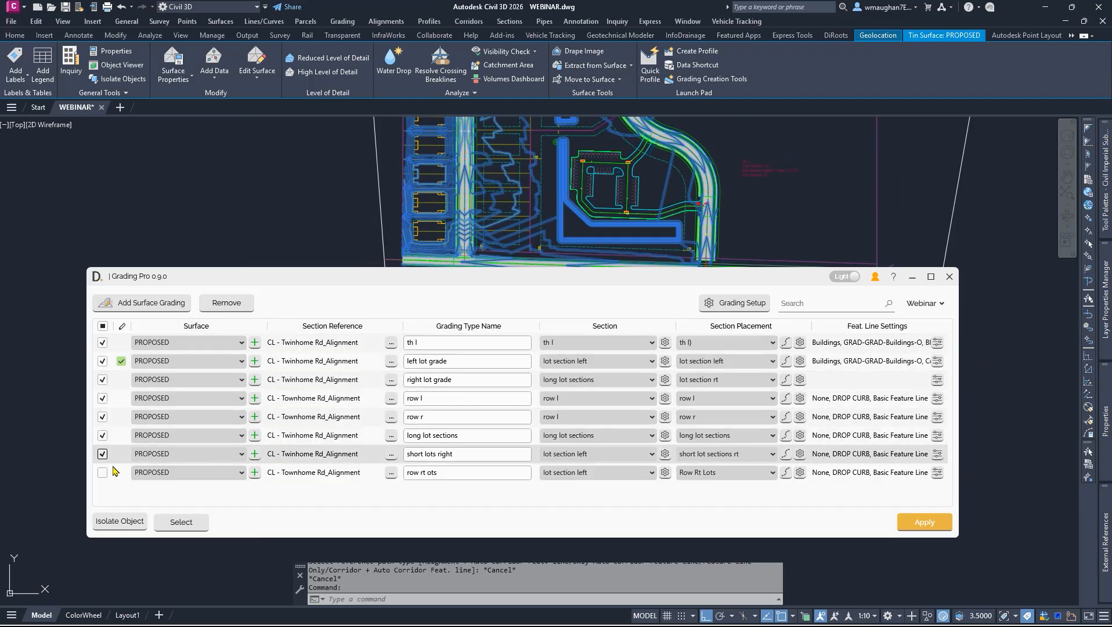
{"action": "left_click", "coordinate": [103, 473]}
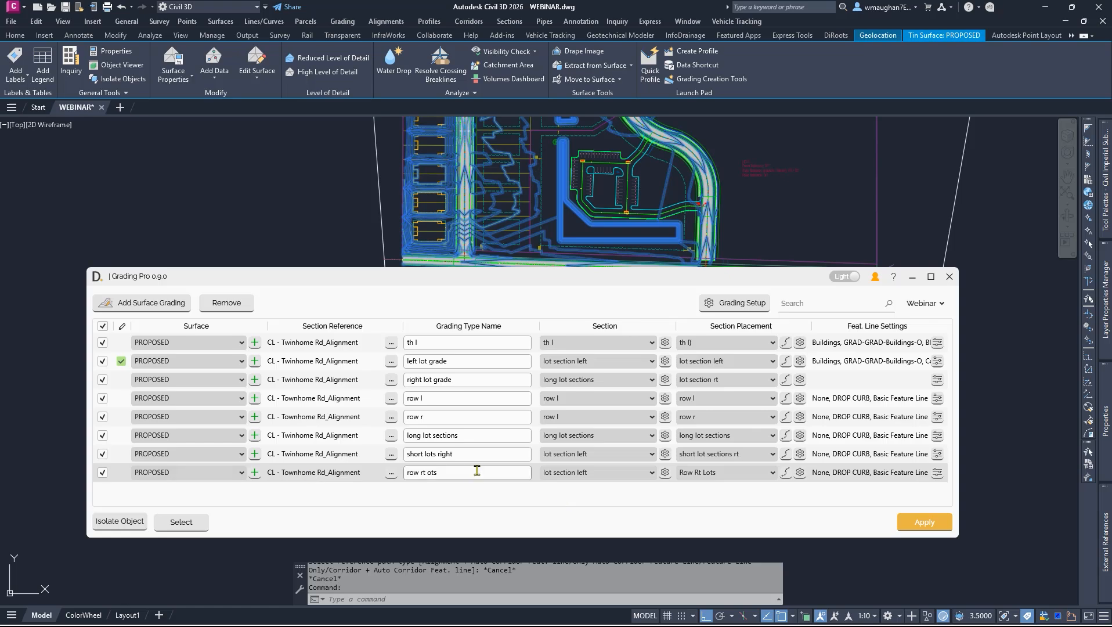
{"action": "scroll", "coordinate": [492, 179], "scroll_direction": "down", "scroll_amount": 4}
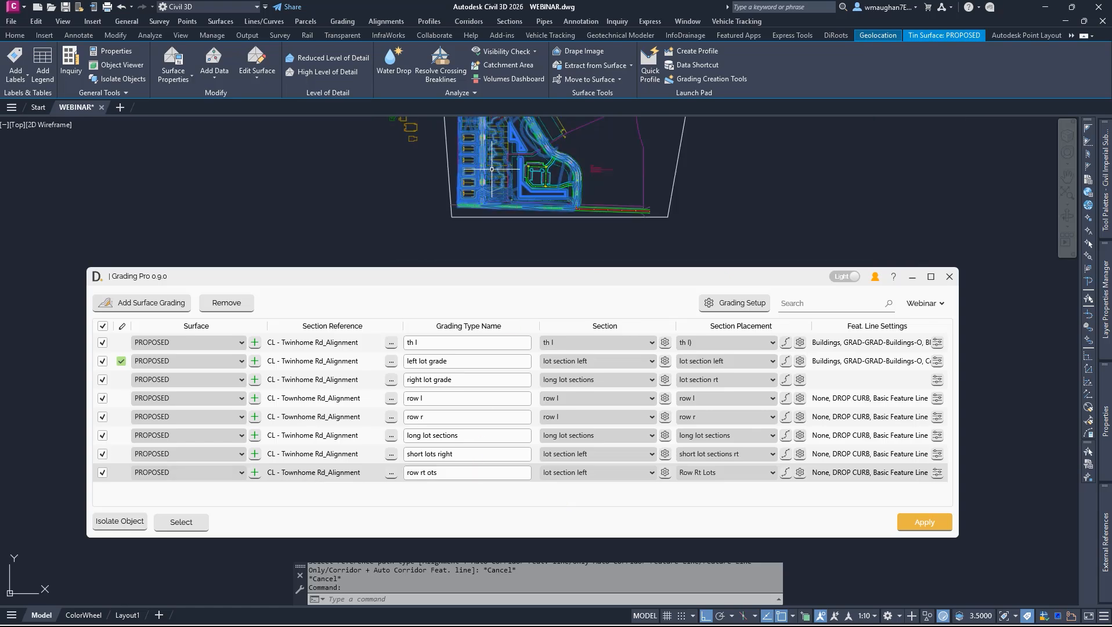
{"action": "middle_click_drag", "start_coordinate": [493, 179], "coordinate": [447, 242]}
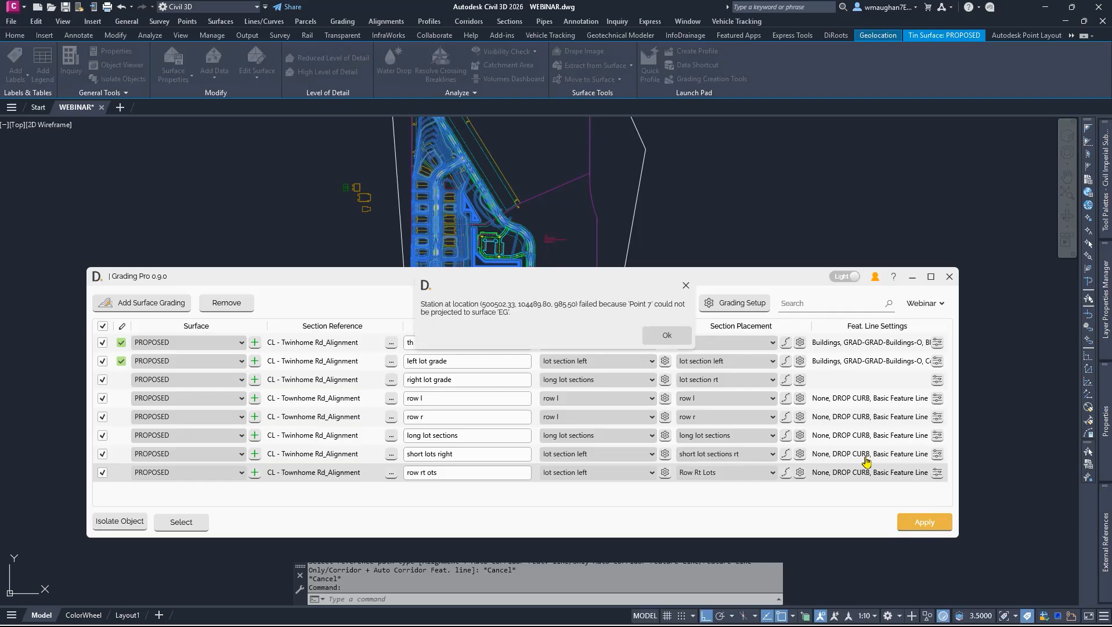
{"action": "left_click", "coordinate": [669, 336]}
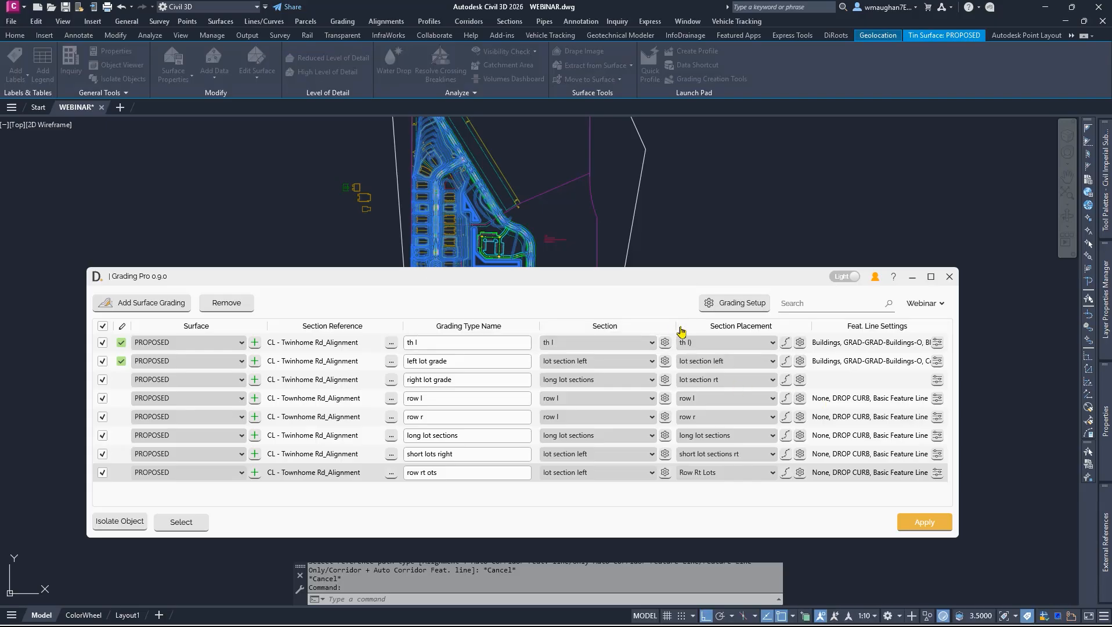
{"action": "left_click", "coordinate": [665, 333]}
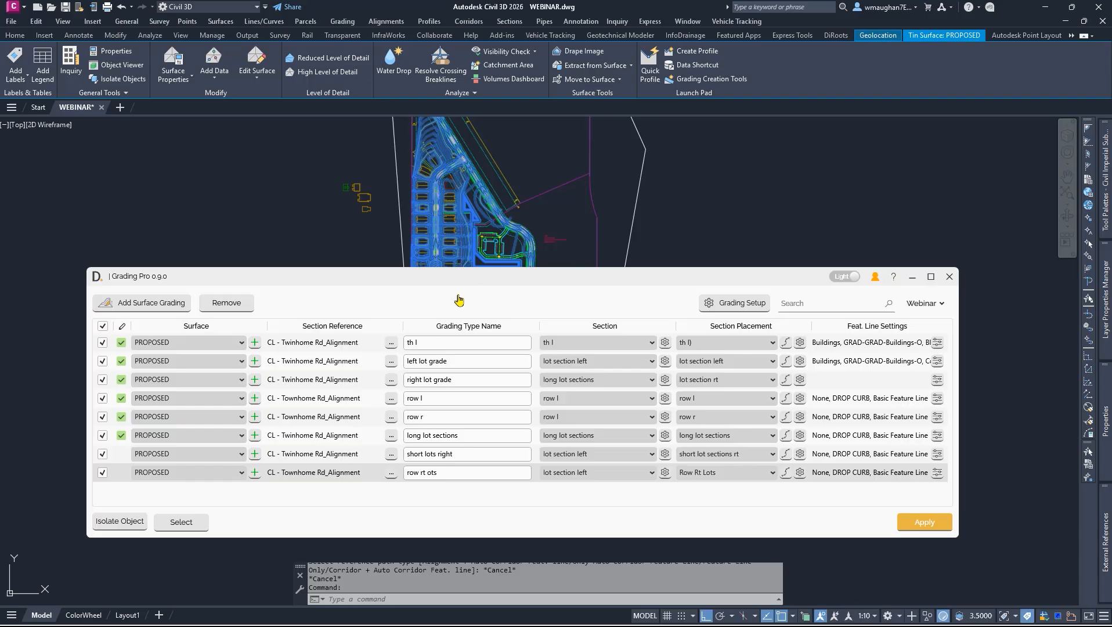
{"action": "left_click", "coordinate": [650, 333]}
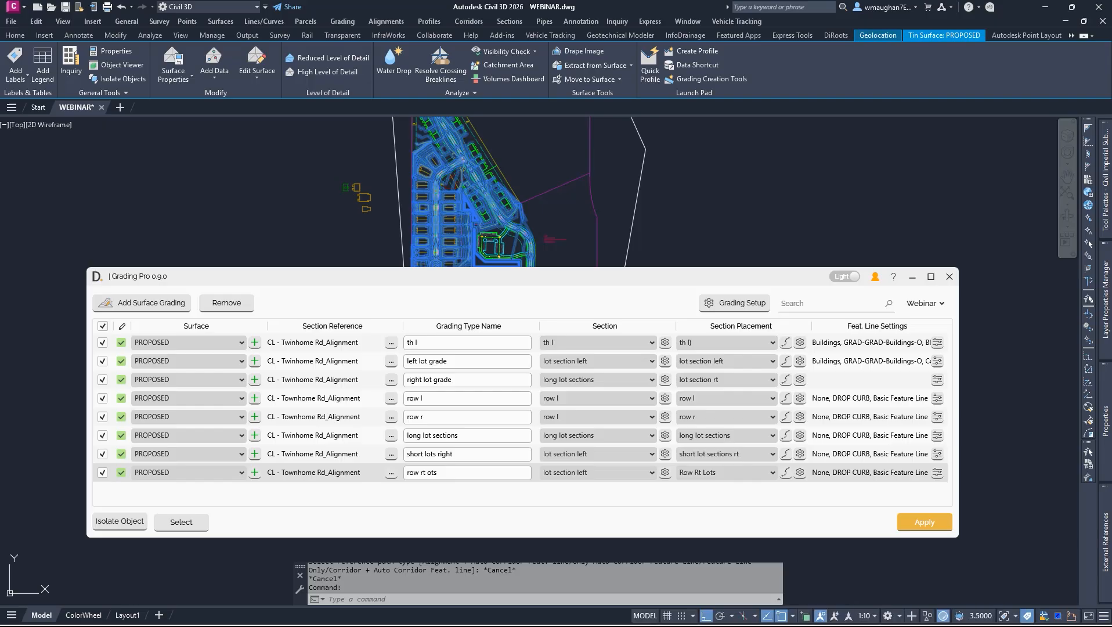
{"action": "scroll", "coordinate": [497, 187], "scroll_direction": "up", "scroll_amount": 3}
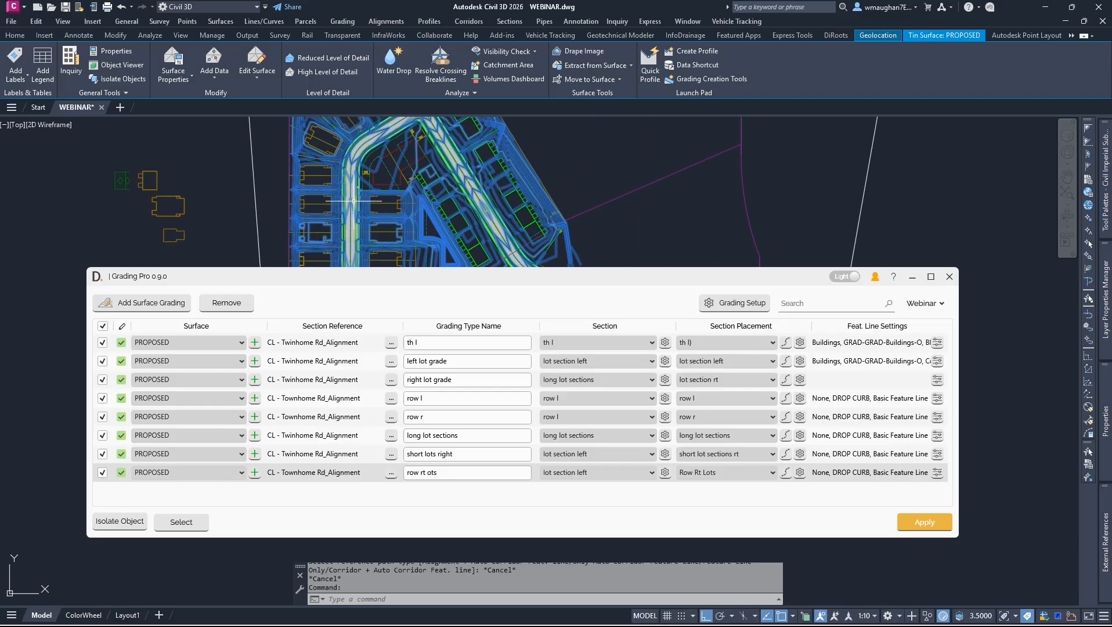
{"action": "scroll", "coordinate": [354, 201], "scroll_direction": "up", "scroll_amount": 4}
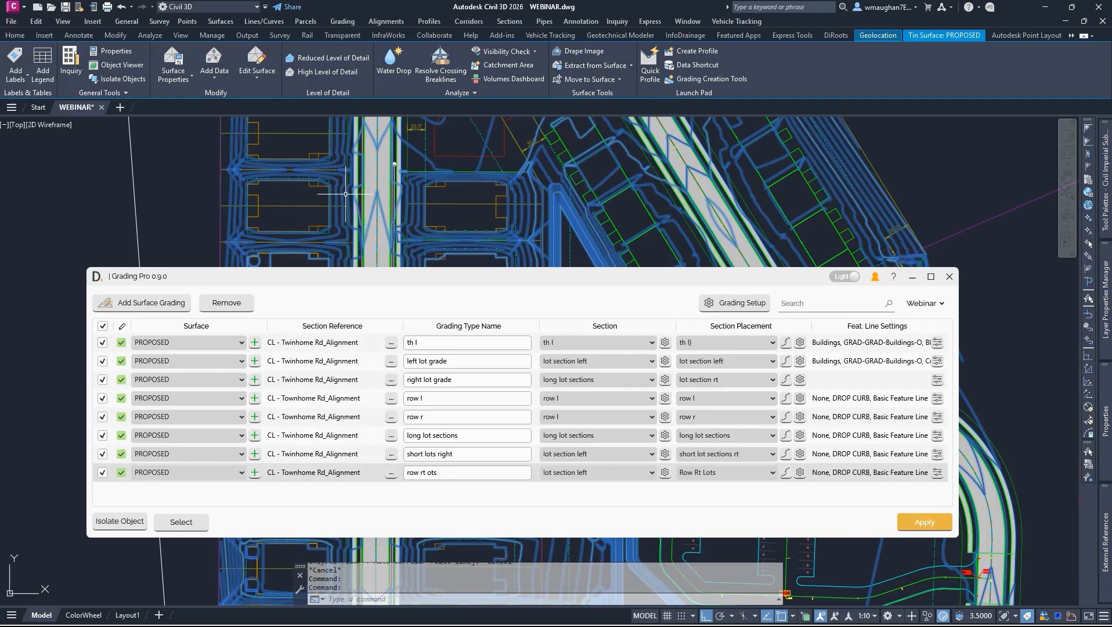
{"action": "right_click", "coordinate": [346, 197]}
{"action": "left_click", "coordinate": [400, 316]}
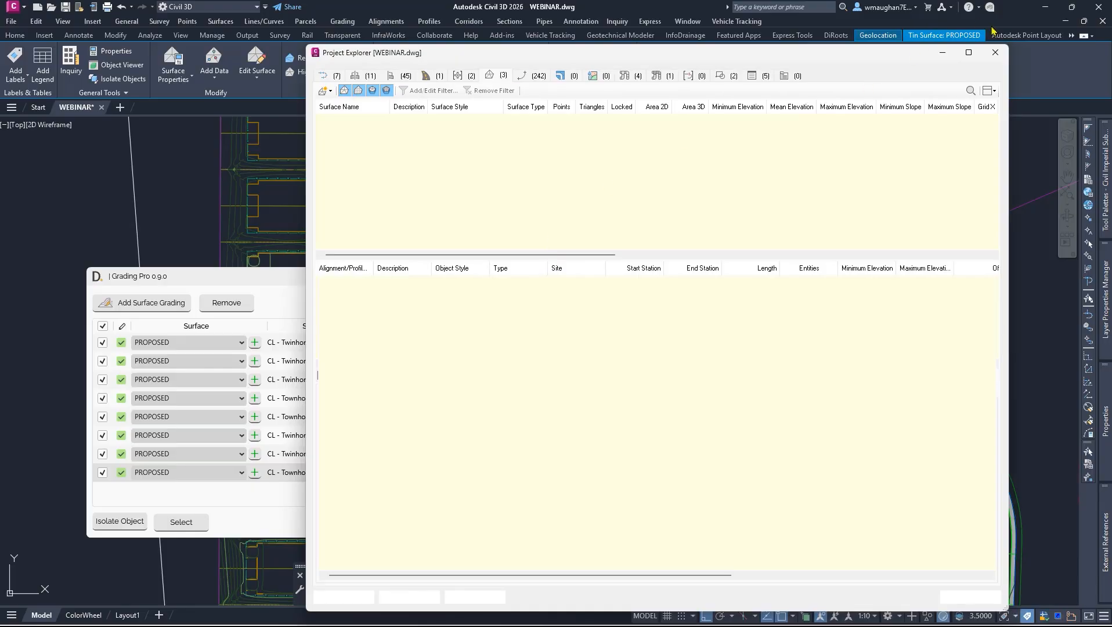
{"action": "left_click", "coordinate": [996, 53]}
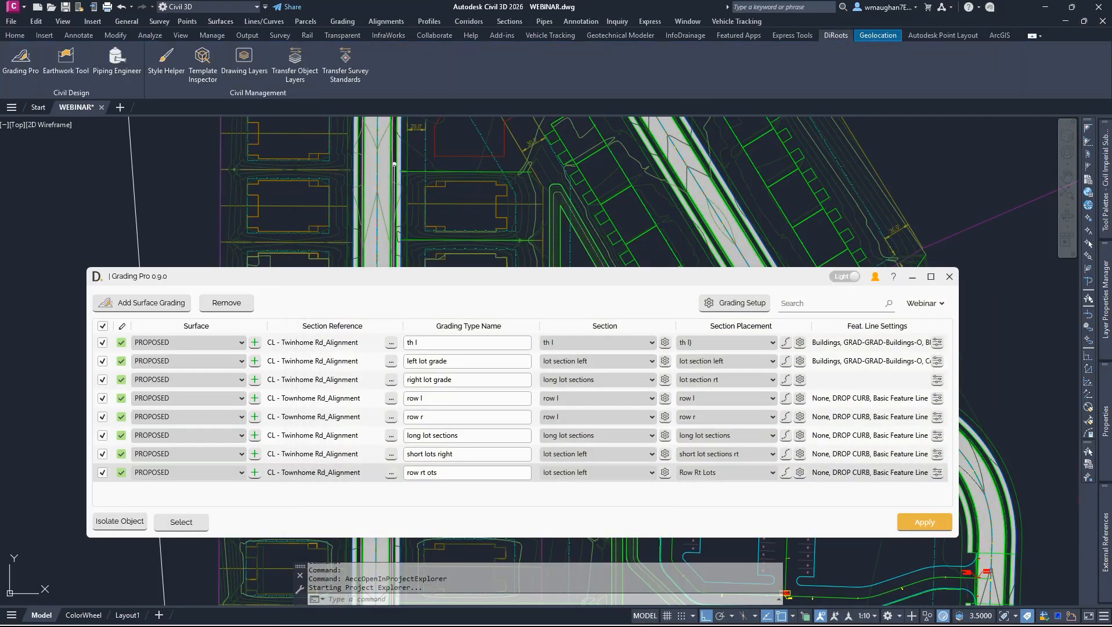
- Add the PROPOSED surface to the Model Viewer
{"action": "left_click", "coordinate": [394, 164]}
{"action": "right_click", "coordinate": [337, 191]}
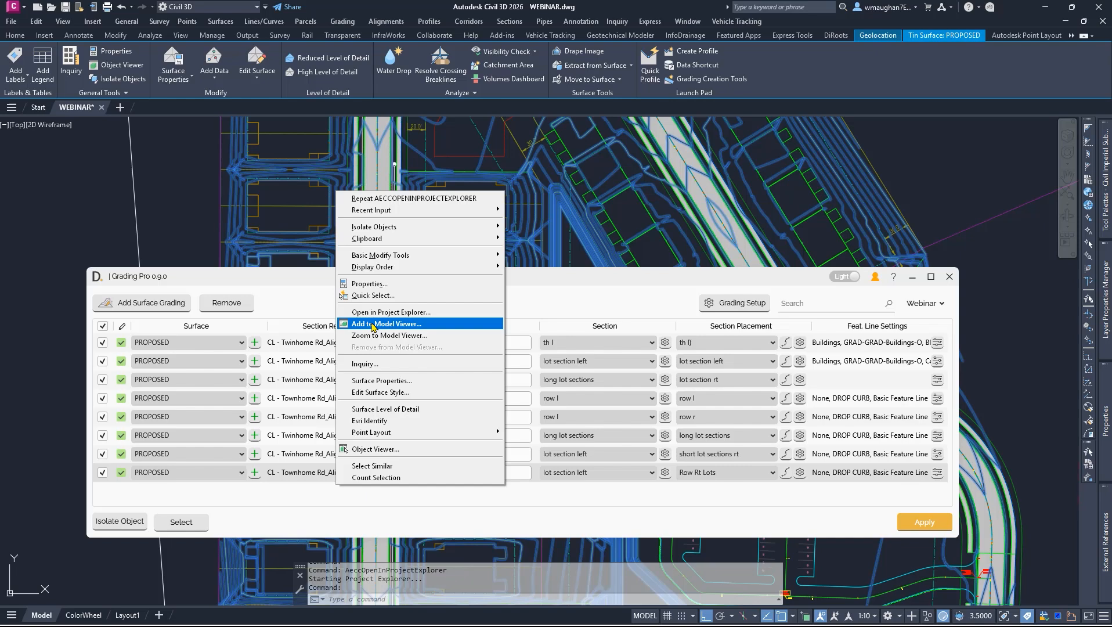
{"action": "left_click", "coordinate": [372, 325]}
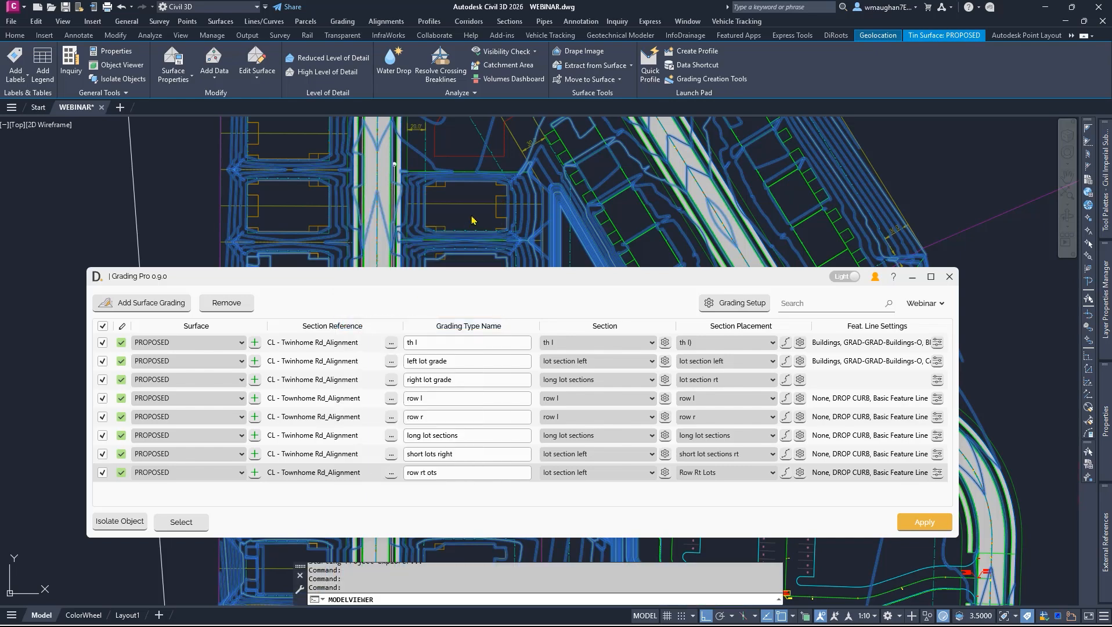
- Examine the PROPOSED surface in 3D, checking the graded building pads, the slopes between lots and the road
{"action": "scroll", "coordinate": [313, 248], "scroll_direction": "up", "scroll_amount": 7}
{"action": "left_click_drag", "start_coordinate": [328, 263], "coordinate": [406, 215]}
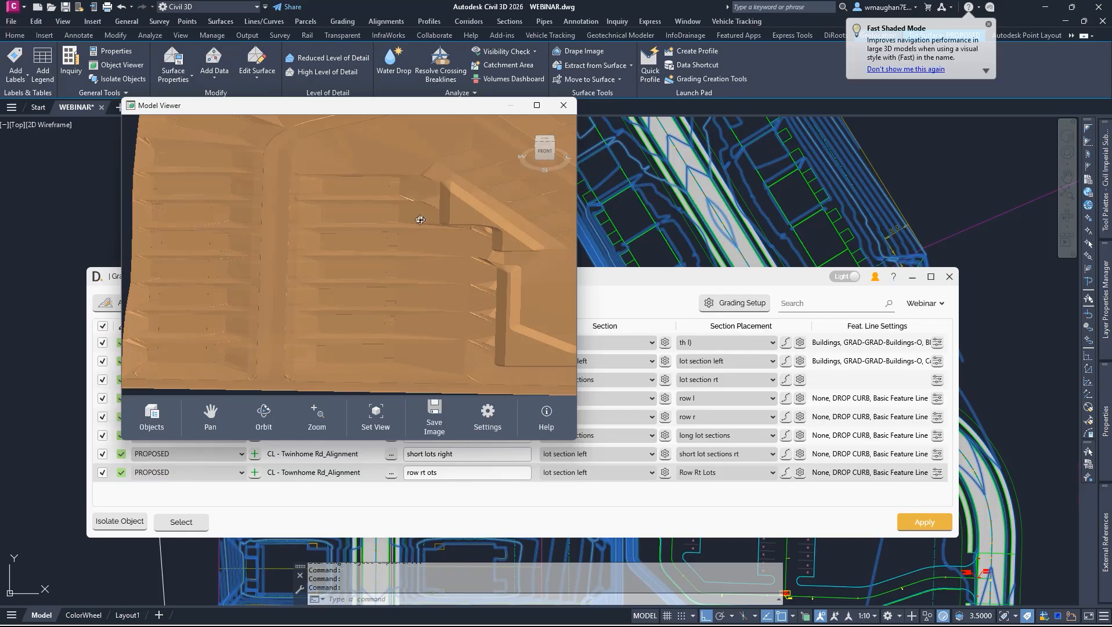
{"action": "scroll", "coordinate": [425, 270], "scroll_direction": "down", "scroll_amount": 4}
{"action": "left_click_drag", "start_coordinate": [429, 283], "coordinate": [392, 261]}
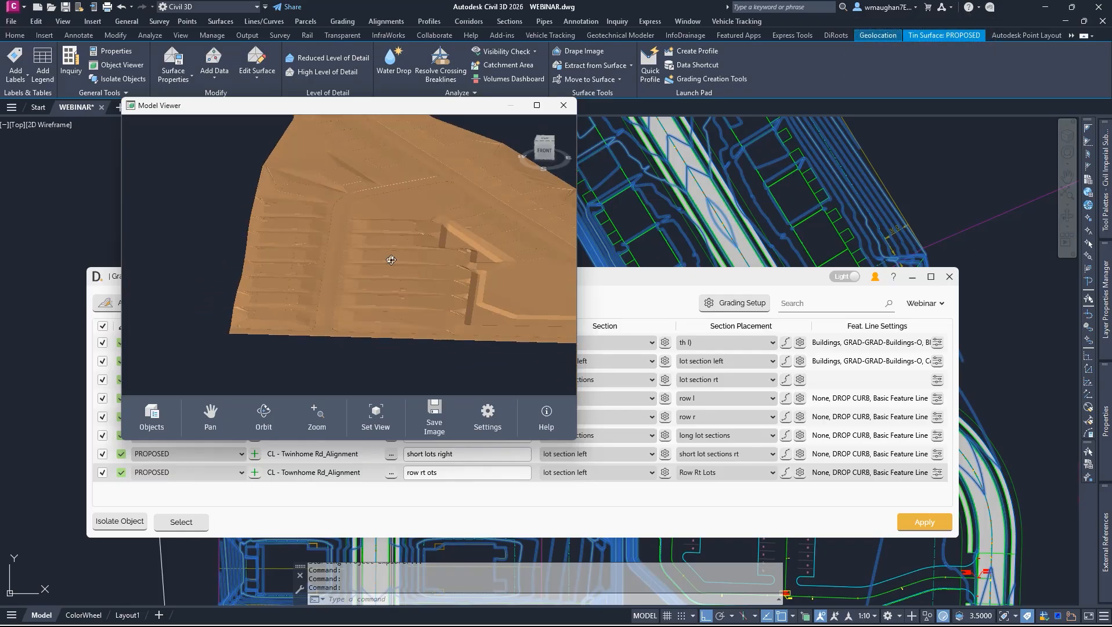
{"action": "scroll", "coordinate": [286, 224], "scroll_direction": "up", "scroll_amount": 5}
{"action": "left_click_drag", "start_coordinate": [338, 231], "coordinate": [428, 249]}
{"action": "scroll", "coordinate": [399, 267], "scroll_direction": "up", "scroll_amount": 5}
{"action": "scroll", "coordinate": [297, 263], "scroll_direction": "down", "scroll_amount": 3}
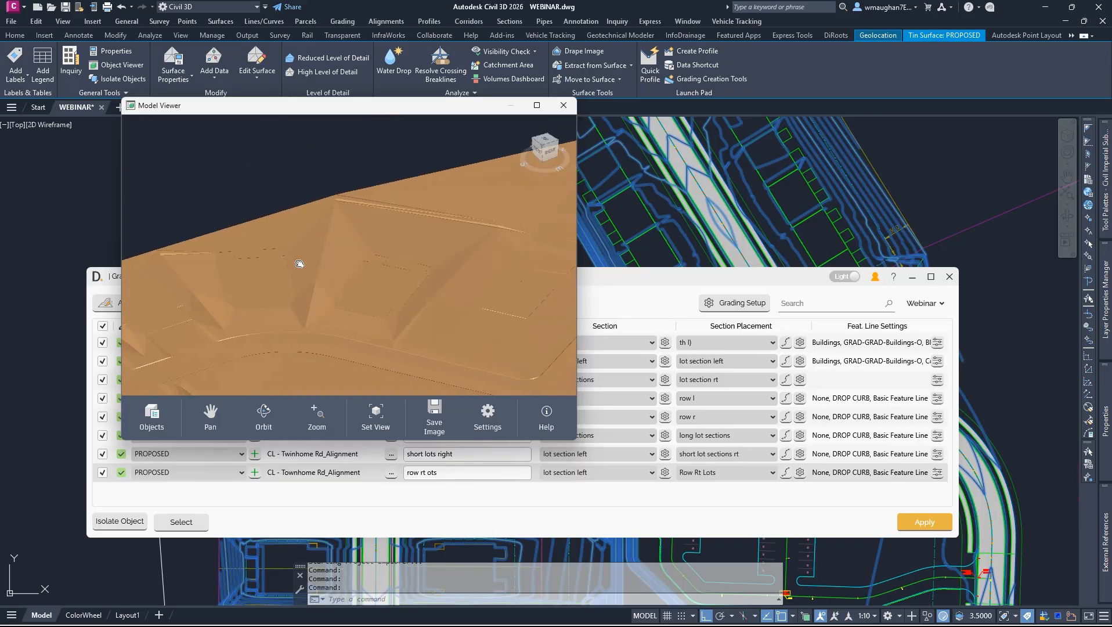
{"action": "scroll", "coordinate": [341, 251], "scroll_direction": "down", "scroll_amount": 3}
{"action": "mouse_move", "coordinate": [410, 299]}
{"action": "left_mouse_down"}
{"action": "mouse_move", "coordinate": [472, 303]}
{"action": "mouse_move", "coordinate": [406, 295]}
{"action": "left_mouse_up"}
- Add the whole site's drawing objects around the PROPOSED surface to the Model Viewer
{"action": "left_click", "coordinate": [164, 422]}
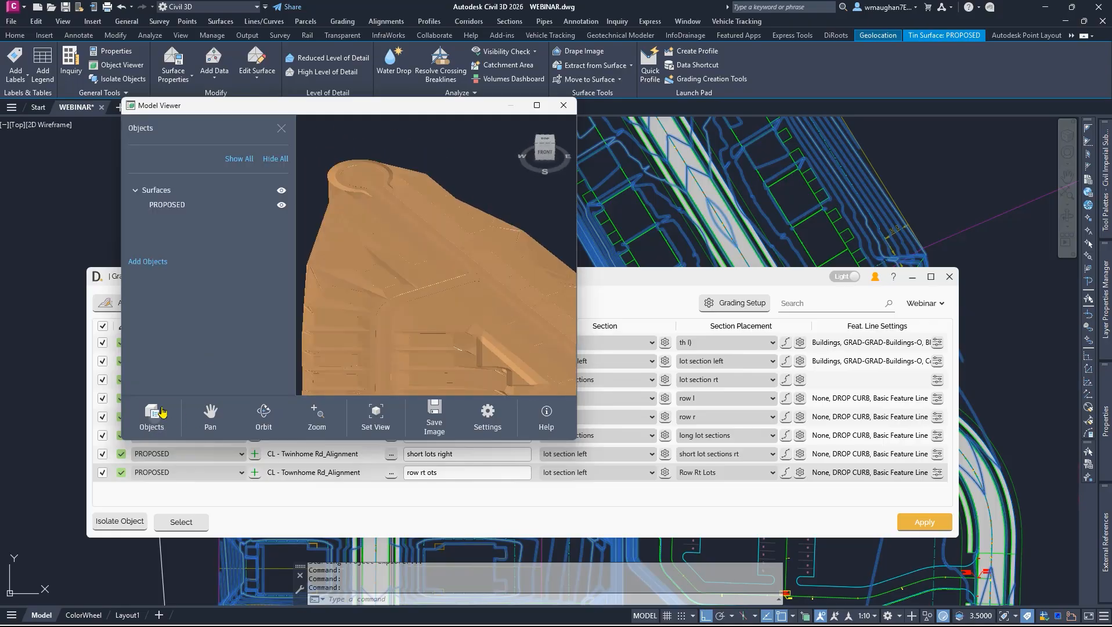
{"action": "scroll", "coordinate": [630, 198], "scroll_direction": "down", "scroll_amount": 5}
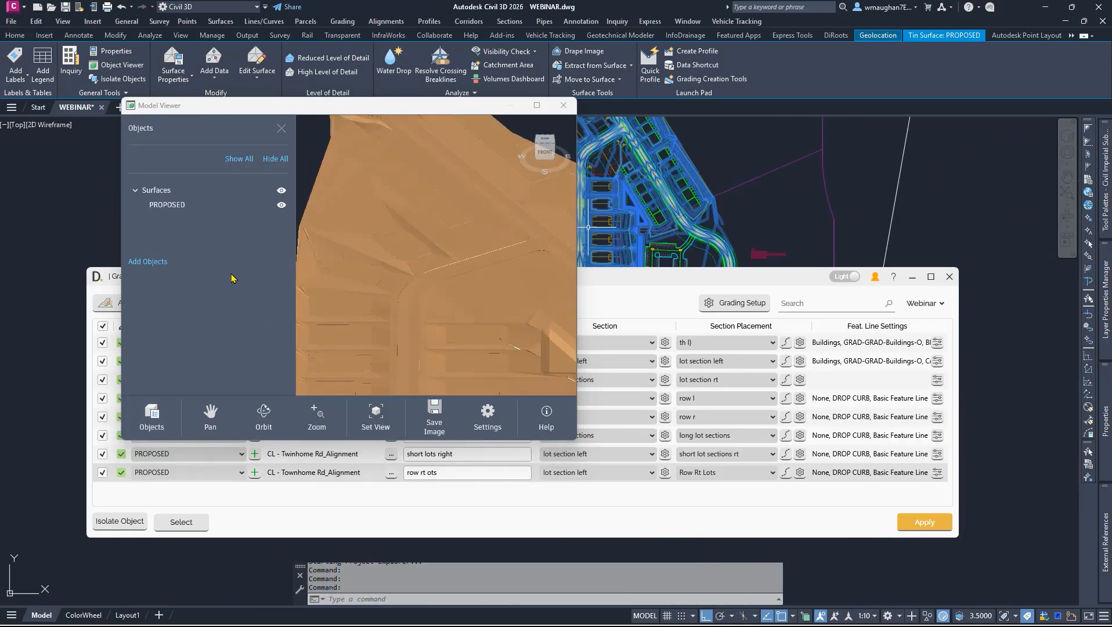
{"action": "left_click", "coordinate": [148, 261]}
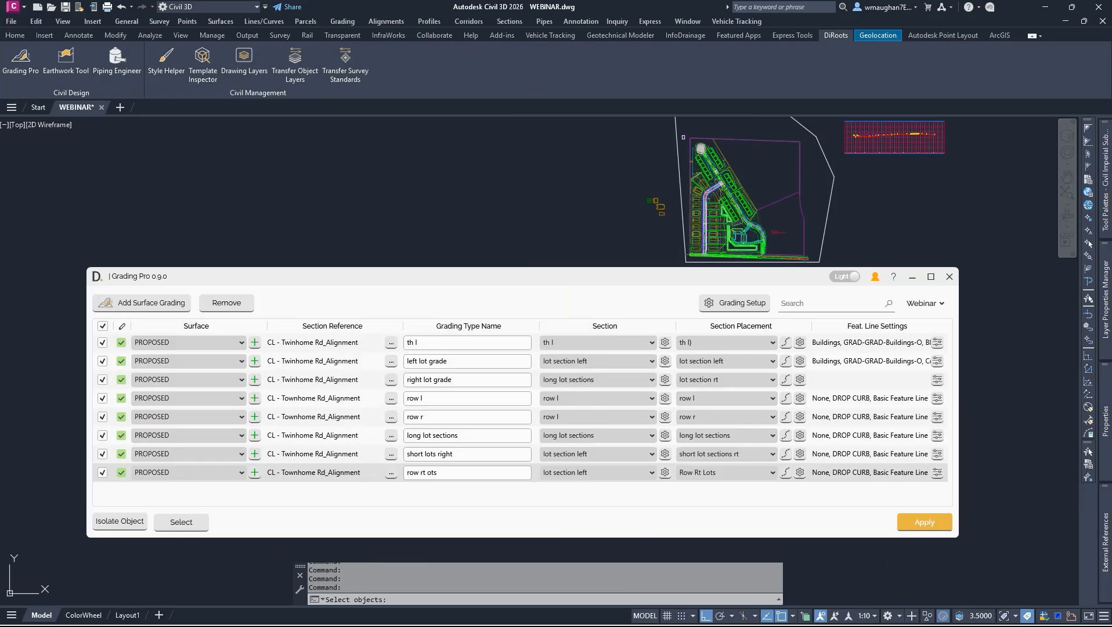
{"action": "left_click", "coordinate": [657, 124]}
{"action": "left_click", "coordinate": [771, 259]}
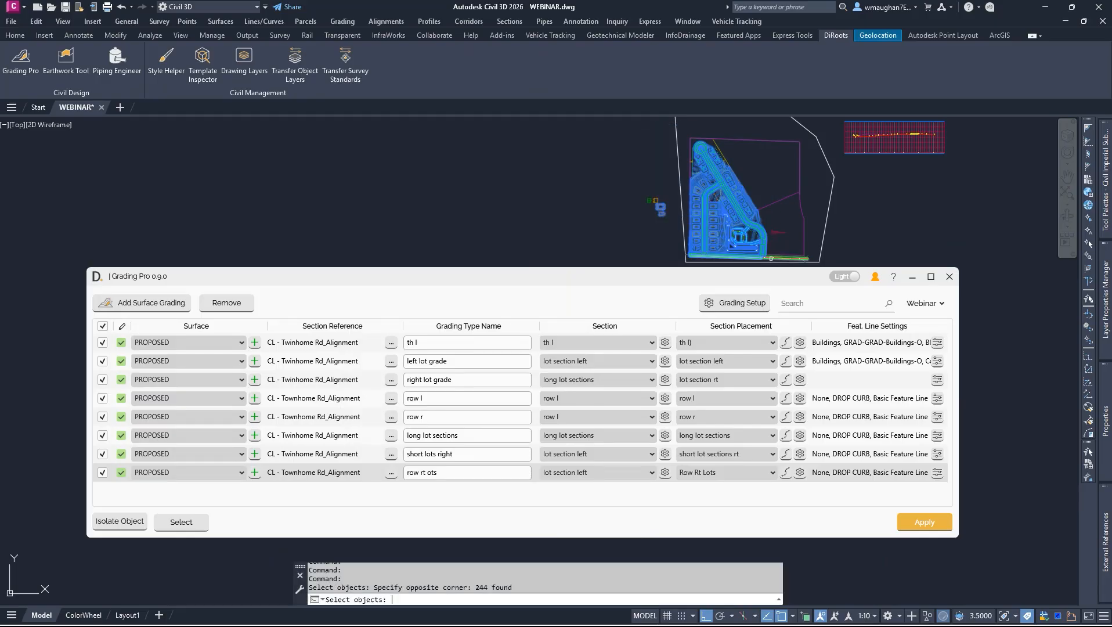
{"action": "key", "text": "Return"}
- Examine the building outlines, lot slopes and road corridor together in 3D, and close the Model Viewer
{"action": "scroll", "coordinate": [414, 272], "scroll_direction": "up", "scroll_amount": 3}
{"action": "middle_click_drag", "start_coordinate": [424, 285], "coordinate": [550, 291], "text": "shift"}
{"action": "scroll", "coordinate": [417, 294], "scroll_direction": "up", "scroll_amount": 4}
{"action": "scroll", "coordinate": [344, 229], "scroll_direction": "up", "scroll_amount": 5}
{"action": "scroll", "coordinate": [357, 224], "scroll_direction": "down", "scroll_amount": 3}
{"action": "middle_click_drag", "start_coordinate": [356, 231], "coordinate": [510, 257], "text": "shift"}
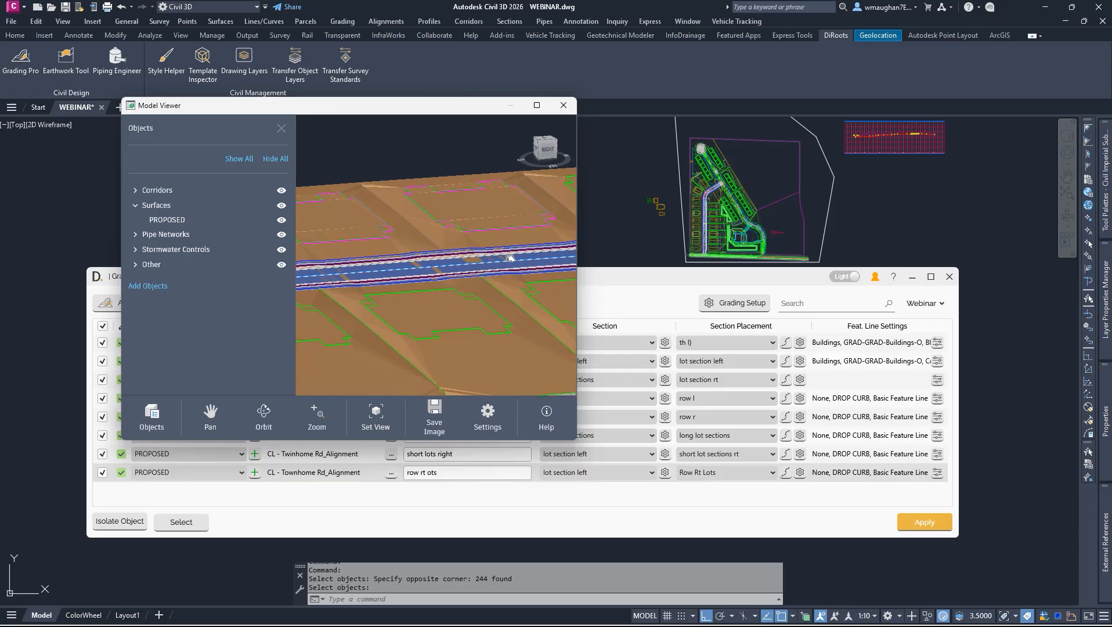
{"action": "scroll", "coordinate": [363, 238], "scroll_direction": "up", "scroll_amount": 4}
{"action": "scroll", "coordinate": [412, 248], "scroll_direction": "down", "scroll_amount": 4}
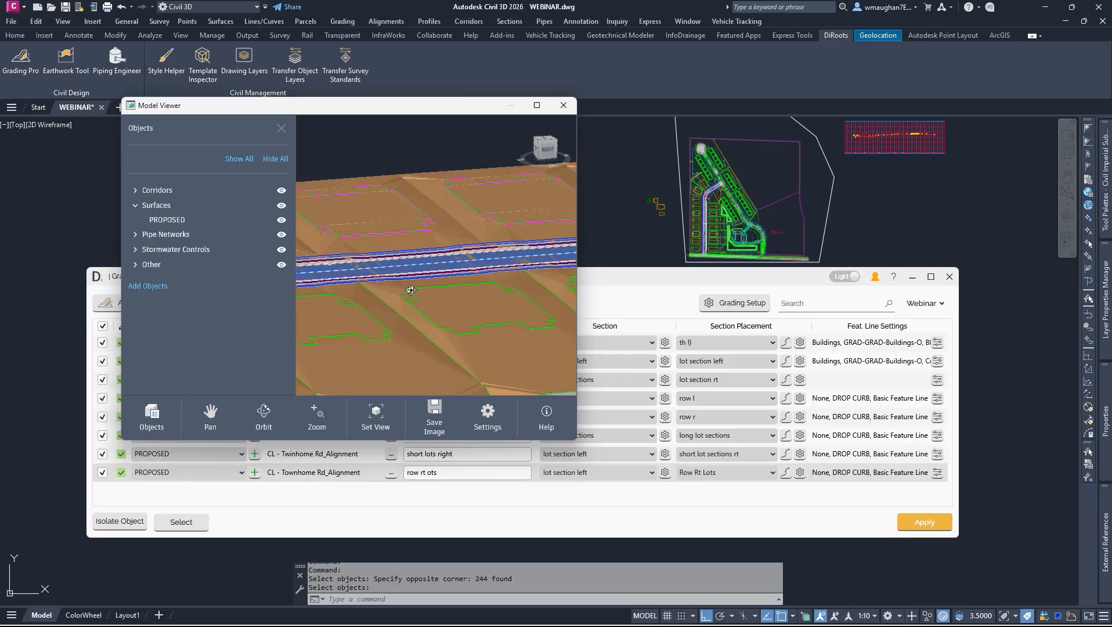
{"action": "middle_click_drag", "start_coordinate": [411, 290], "coordinate": [407, 195], "text": "shift"}
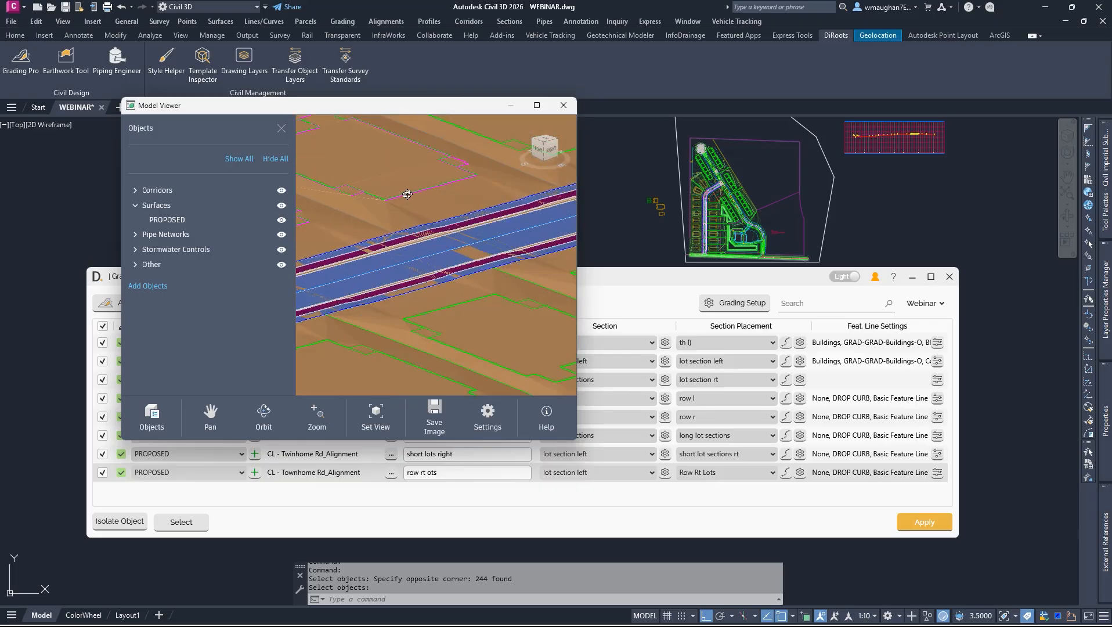
{"action": "scroll", "coordinate": [407, 195], "scroll_direction": "up", "scroll_amount": 2}
{"action": "scroll", "coordinate": [407, 200], "scroll_direction": "down", "scroll_amount": 3}
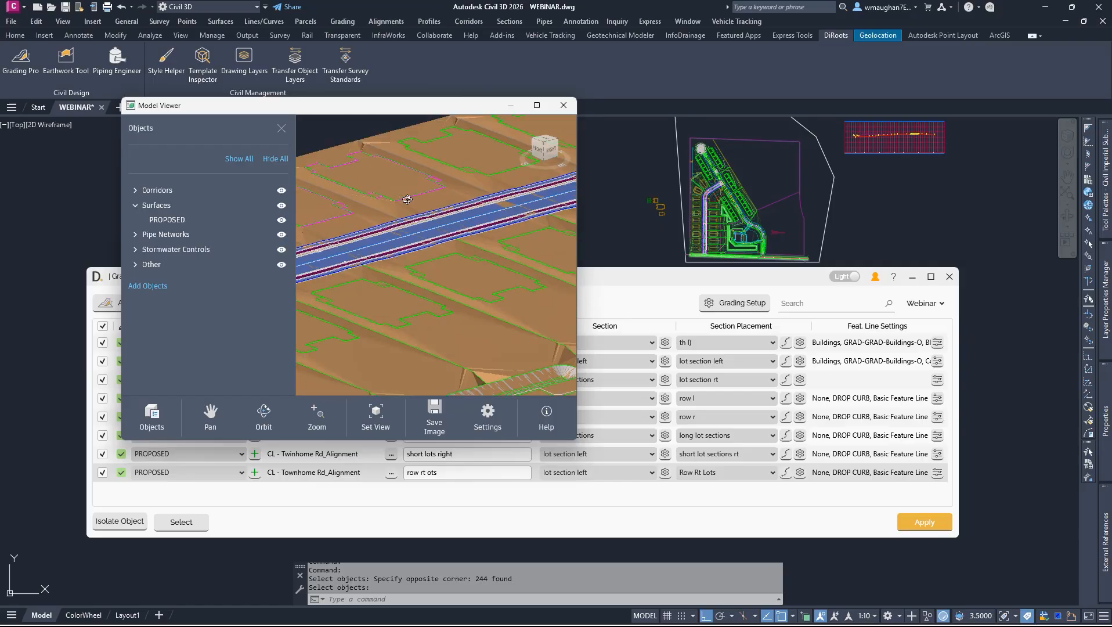
{"action": "left_click", "coordinate": [563, 105]}
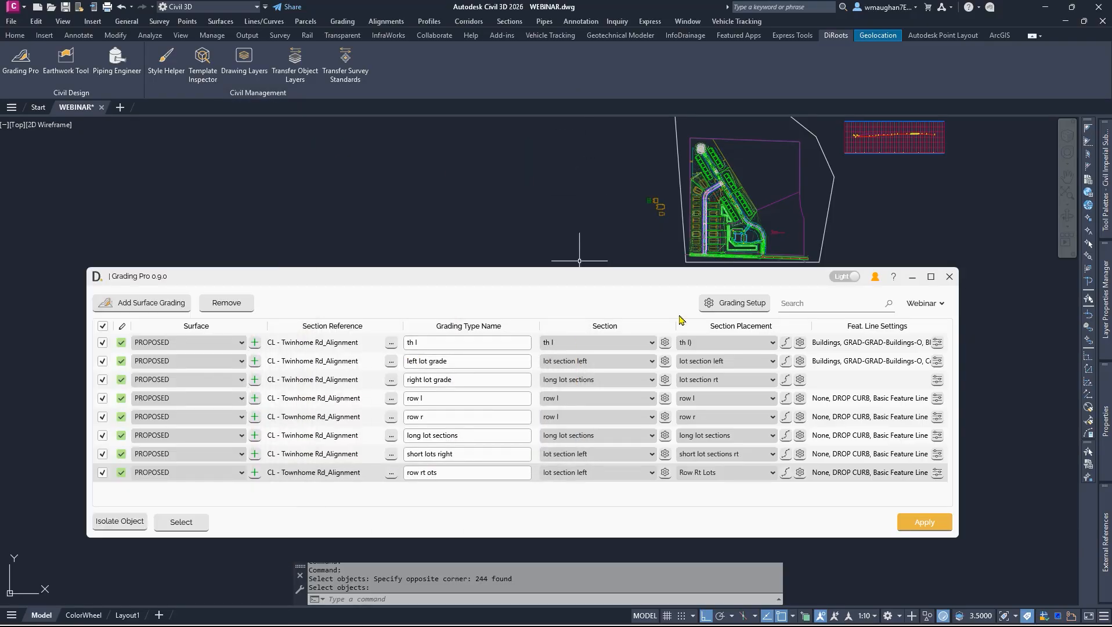
- Set the height/offset of the th rev object in the th l section to 4 and save the grading setup
{"action": "left_click", "coordinate": [735, 303]}
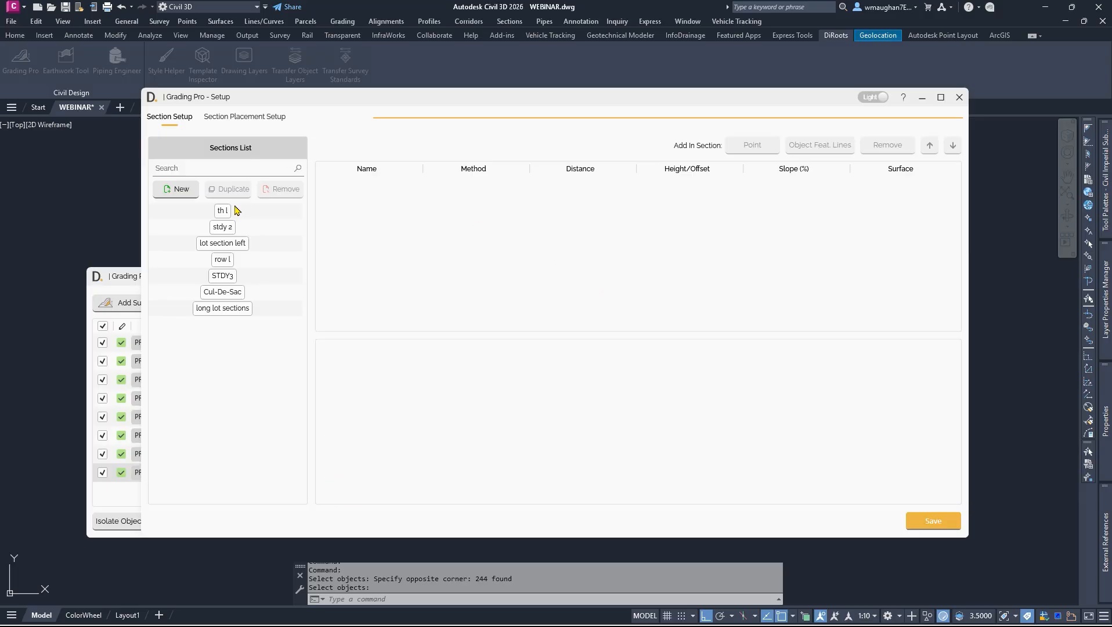
{"action": "left_click", "coordinate": [237, 215]}
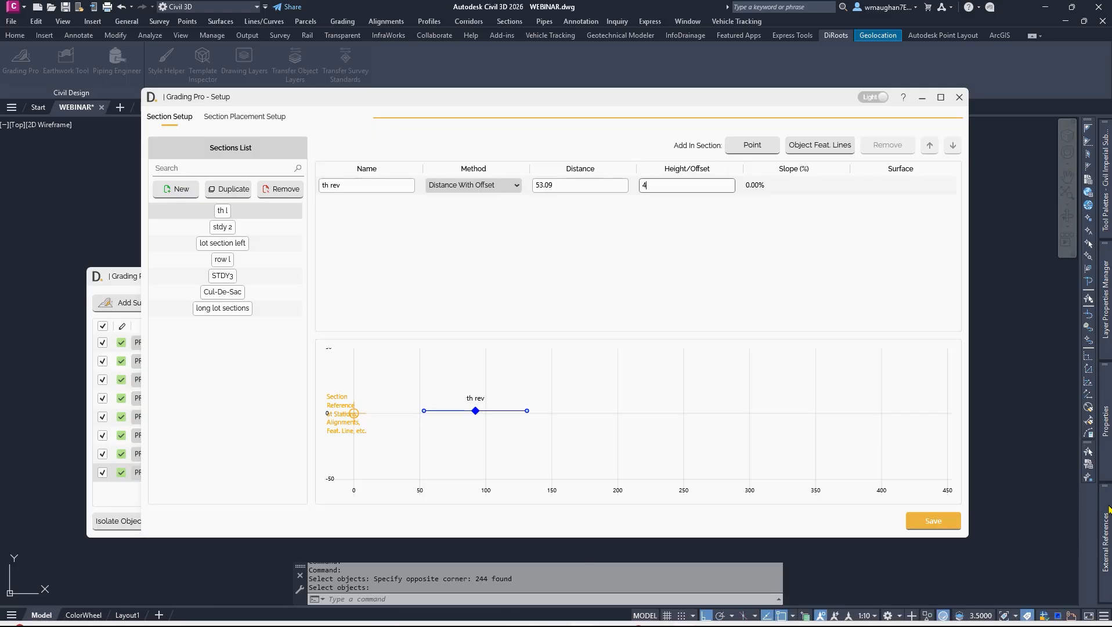
{"action": "left_click", "coordinate": [920, 522]}
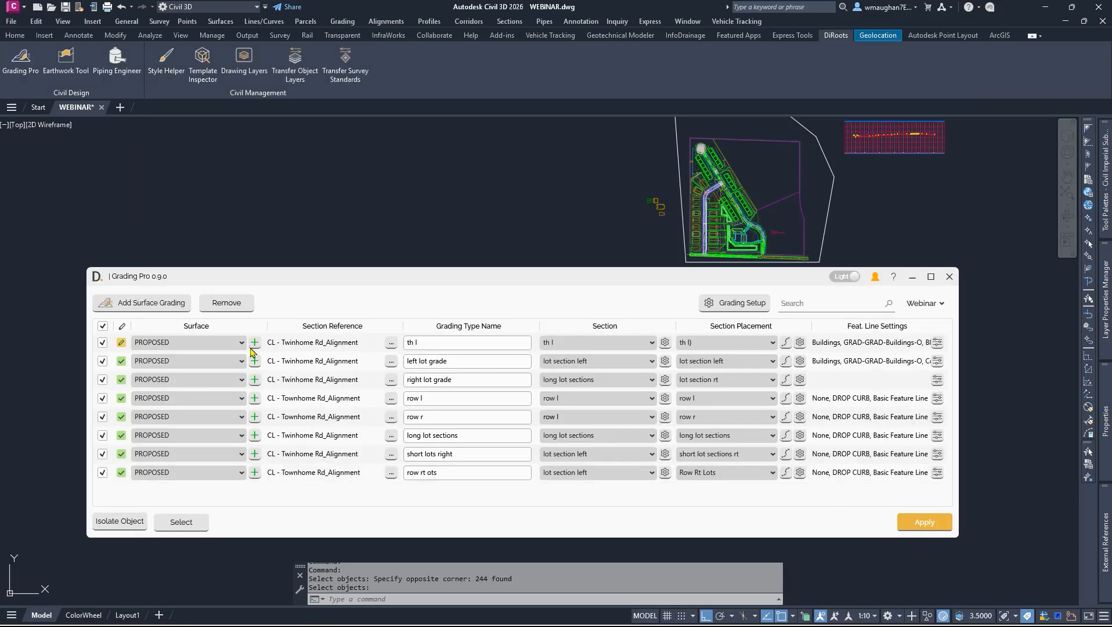
- Apply only the th l and row r gradings to the PROPOSED surface and check the contours around the buildings
{"action": "left_click", "coordinate": [102, 361]}
{"action": "left_click", "coordinate": [102, 379]}
{"action": "left_click", "coordinate": [103, 398]}
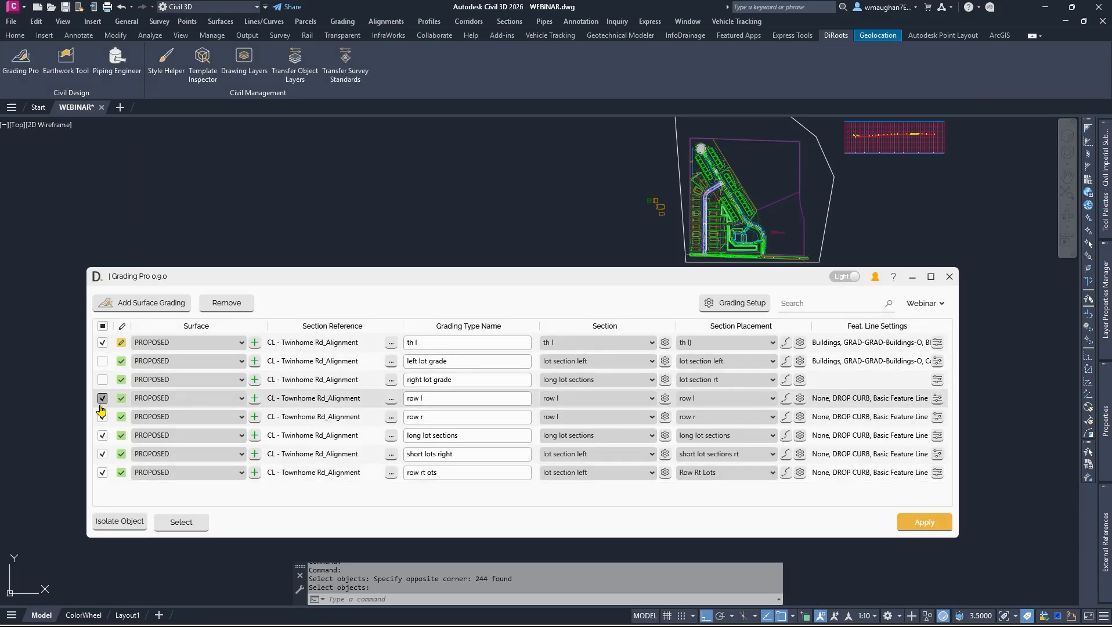
{"action": "left_click", "coordinate": [102, 435]}
{"action": "left_click", "coordinate": [102, 454]}
{"action": "left_click", "coordinate": [102, 473]}
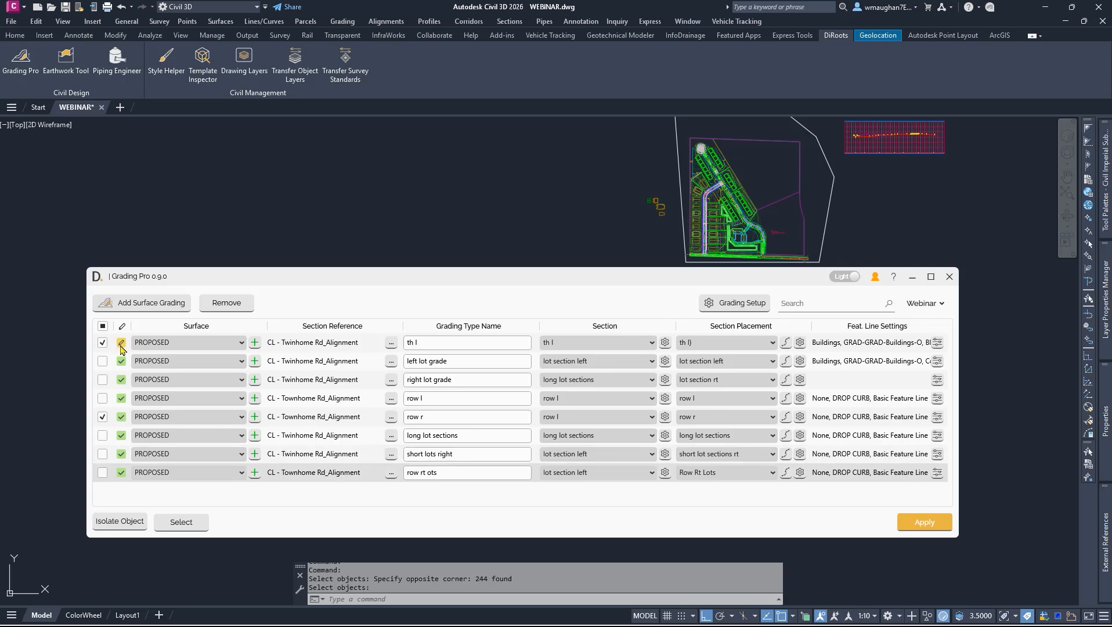
{"action": "left_click", "coordinate": [922, 527]}
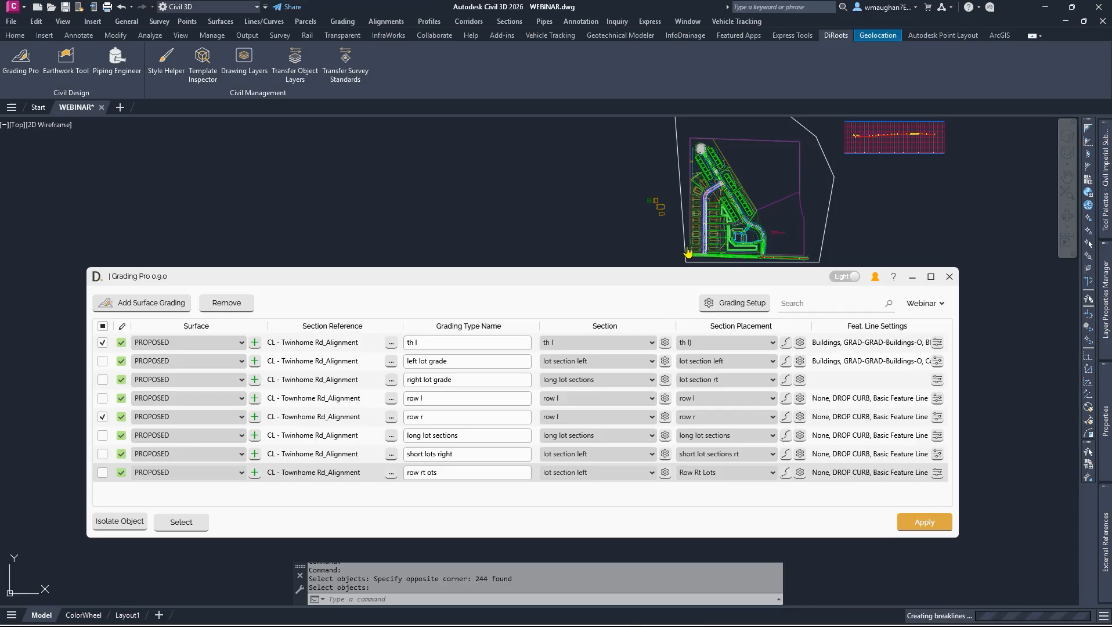
{"action": "scroll", "coordinate": [727, 210], "scroll_direction": "up", "scroll_amount": 6}
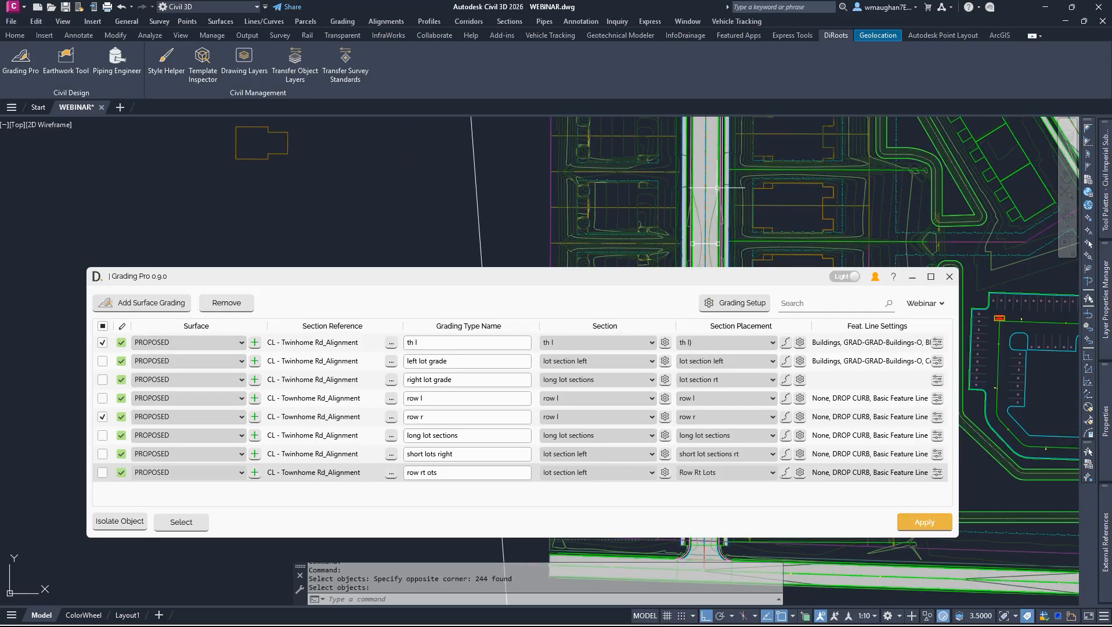
{"action": "middle_click_drag", "start_coordinate": [711, 189], "coordinate": [635, 205]}
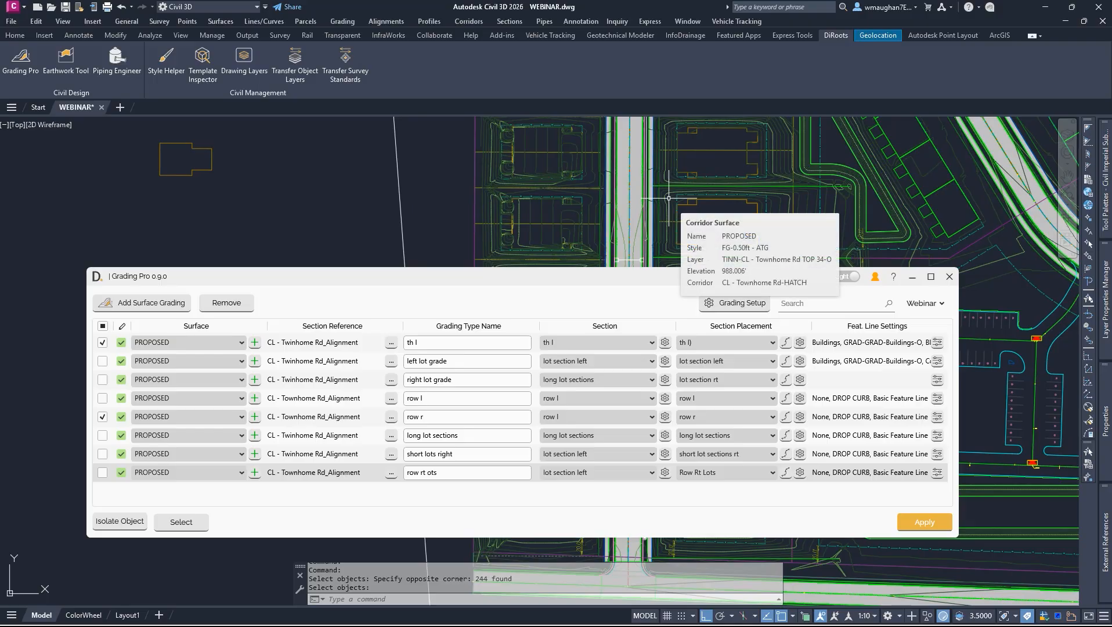
{"action": "scroll", "coordinate": [669, 198], "scroll_direction": "down", "scroll_amount": 5}
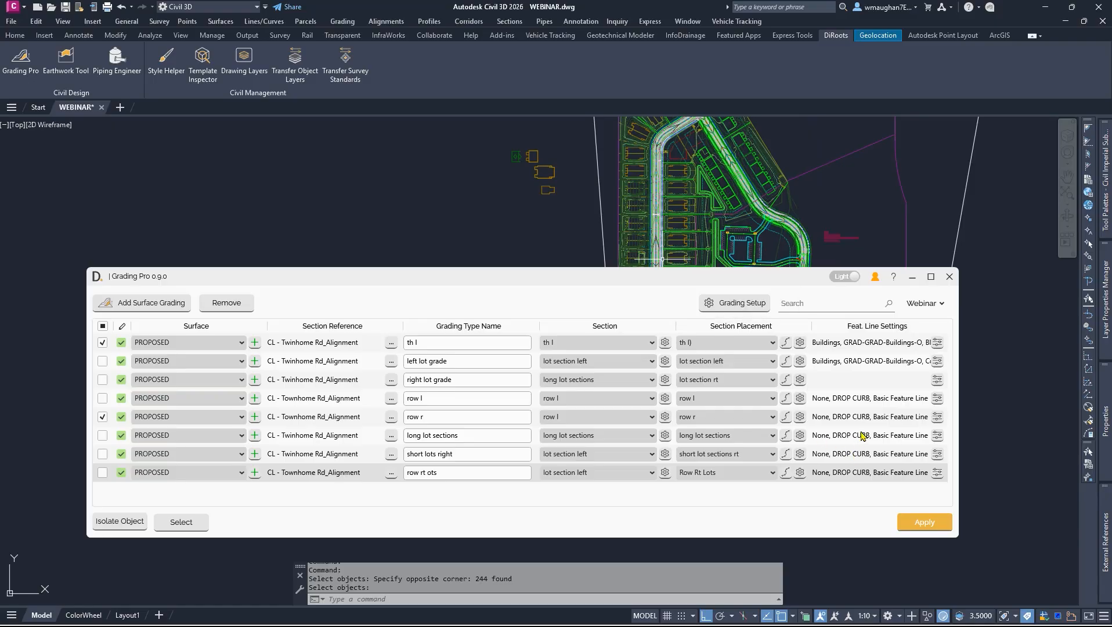
{"action": "left_click_drag", "start_coordinate": [414, 279], "coordinate": [373, 289]}
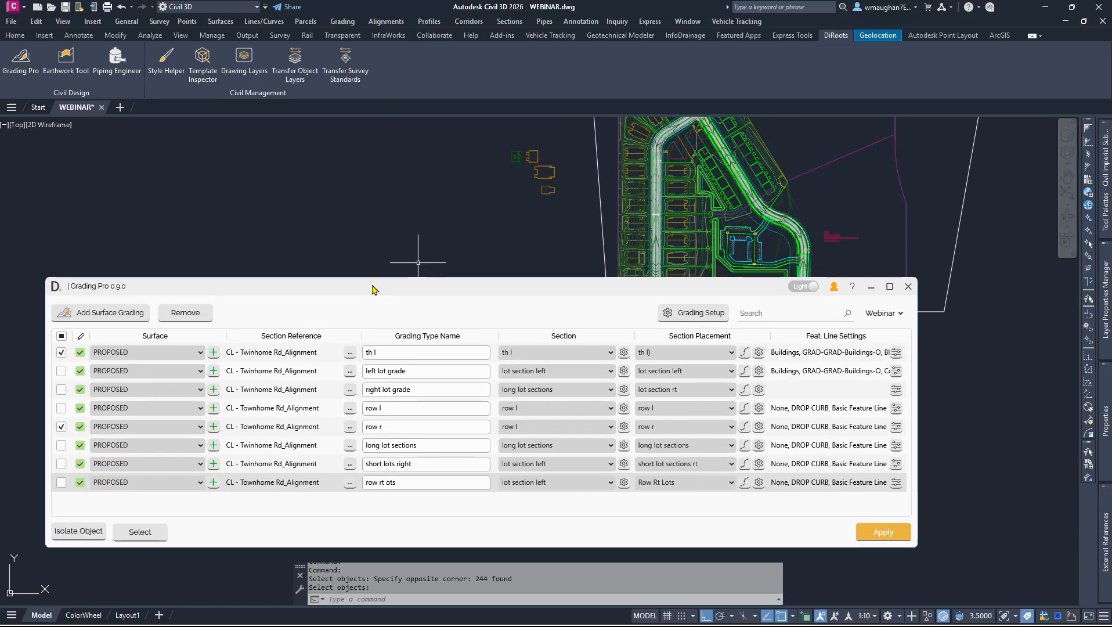